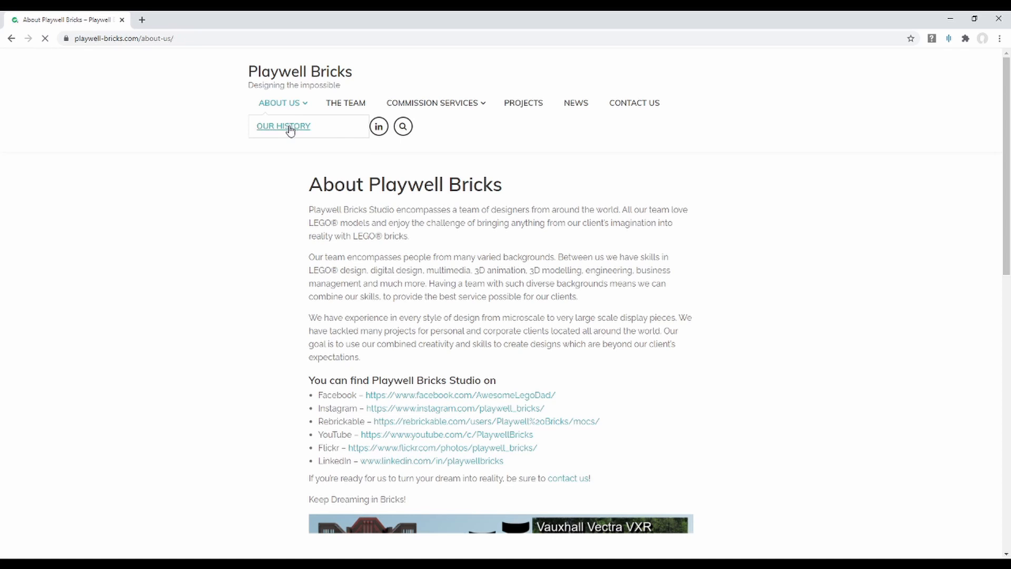
Browse the Playwell Bricks history page and the team member profiles.
{"action": "left_click", "coordinate": [301, 129]}
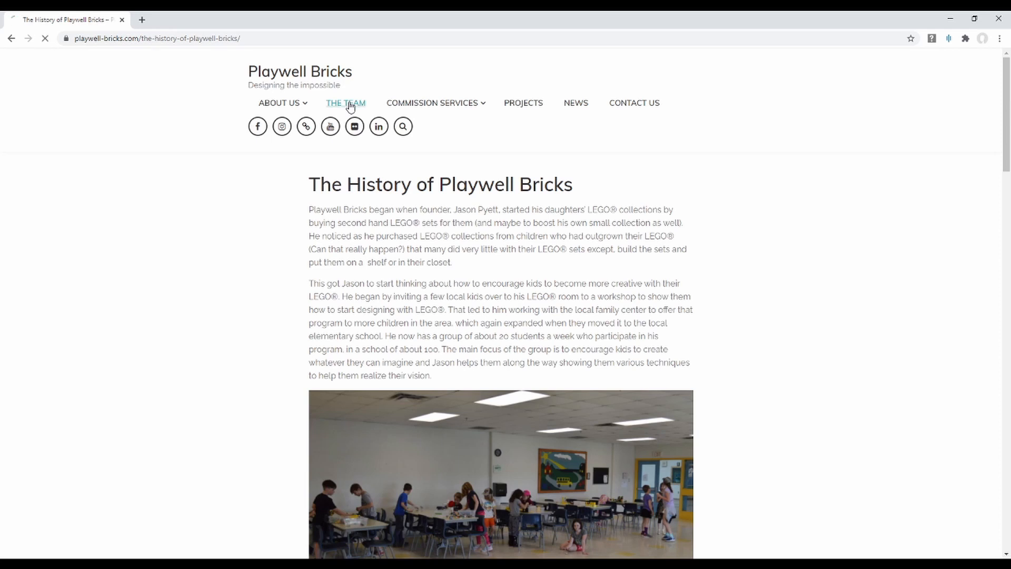
{"action": "left_click", "coordinate": [350, 105]}
{"action": "scroll", "coordinate": [429, 157], "scroll_direction": "down", "scroll_amount": 9}
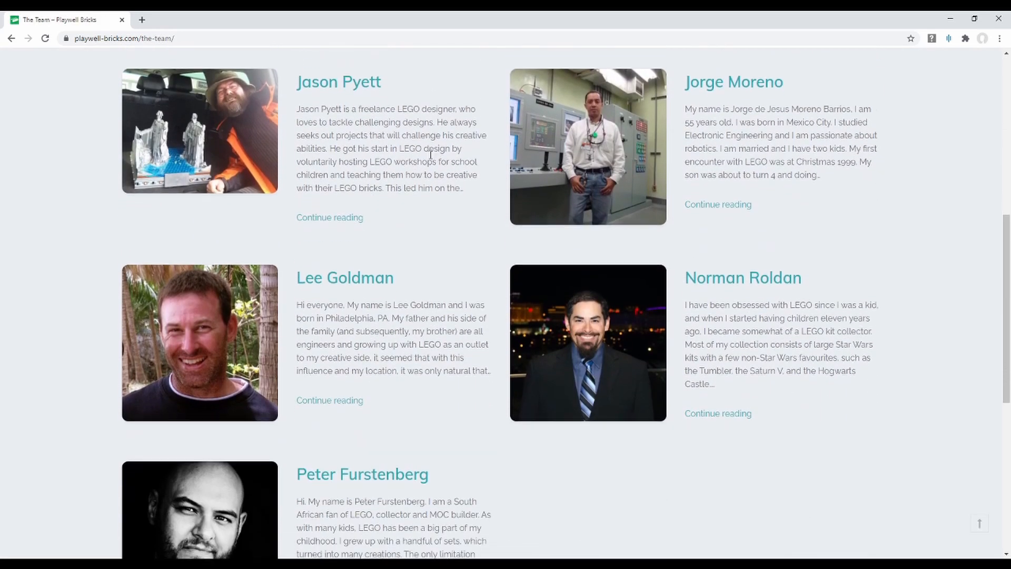
{"action": "scroll", "coordinate": [431, 154], "scroll_direction": "down", "scroll_amount": 4}
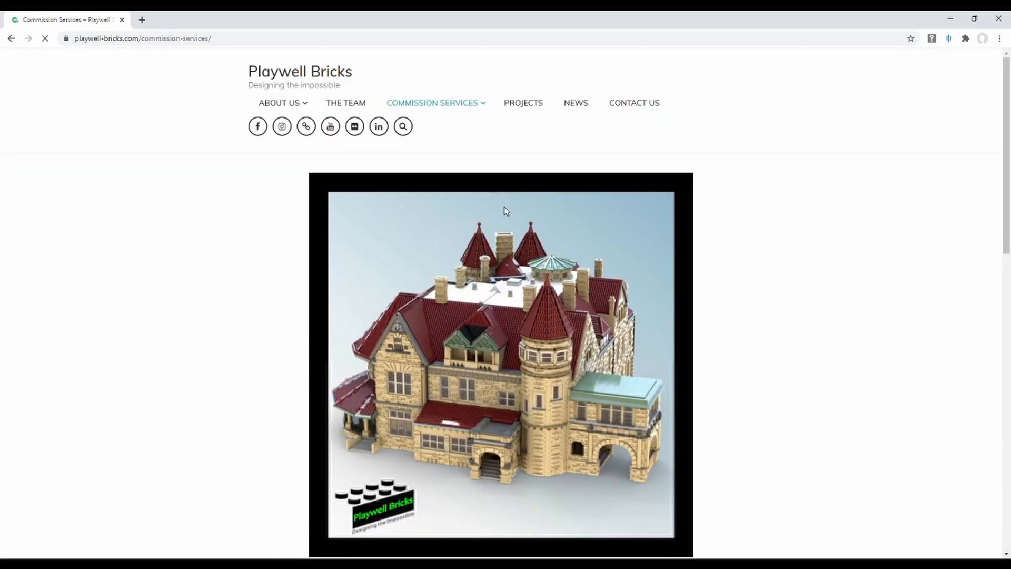
Look over the Commission Services and Custom Services pages of the Playwell Bricks site.
{"action": "scroll", "coordinate": [504, 207], "scroll_direction": "down", "scroll_amount": 3}
{"action": "scroll", "coordinate": [504, 207], "scroll_direction": "down", "scroll_amount": 5}
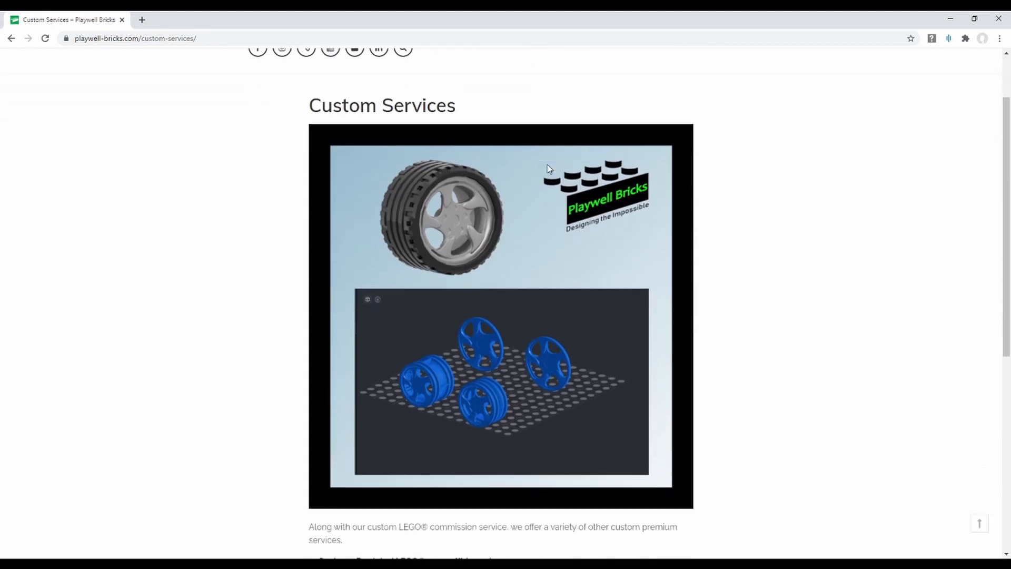
{"action": "scroll", "coordinate": [548, 167], "scroll_direction": "down", "scroll_amount": 3}
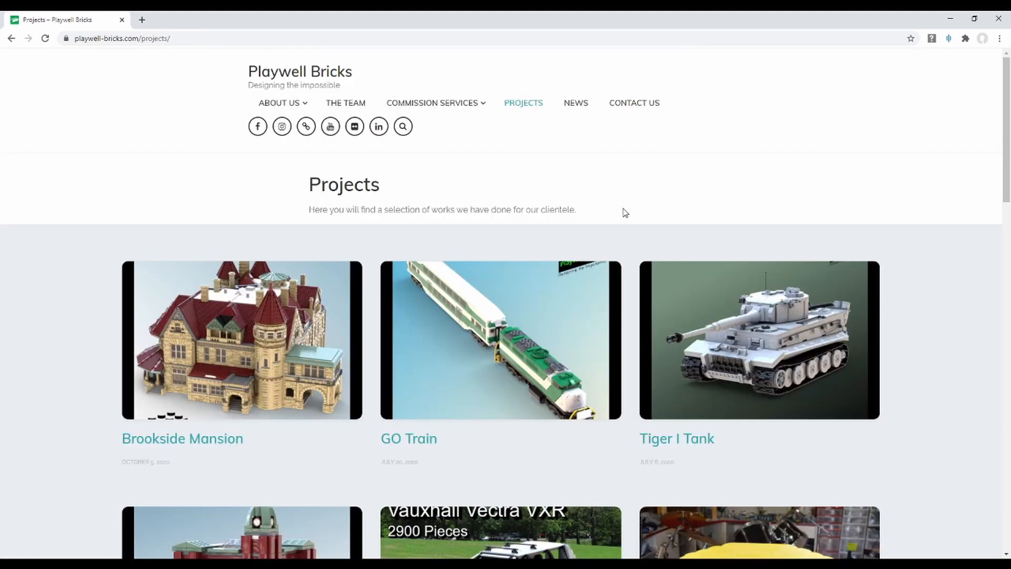
Look through the Projects gallery and view the Contact Us form.
{"action": "scroll", "coordinate": [627, 211], "scroll_direction": "down", "scroll_amount": 7}
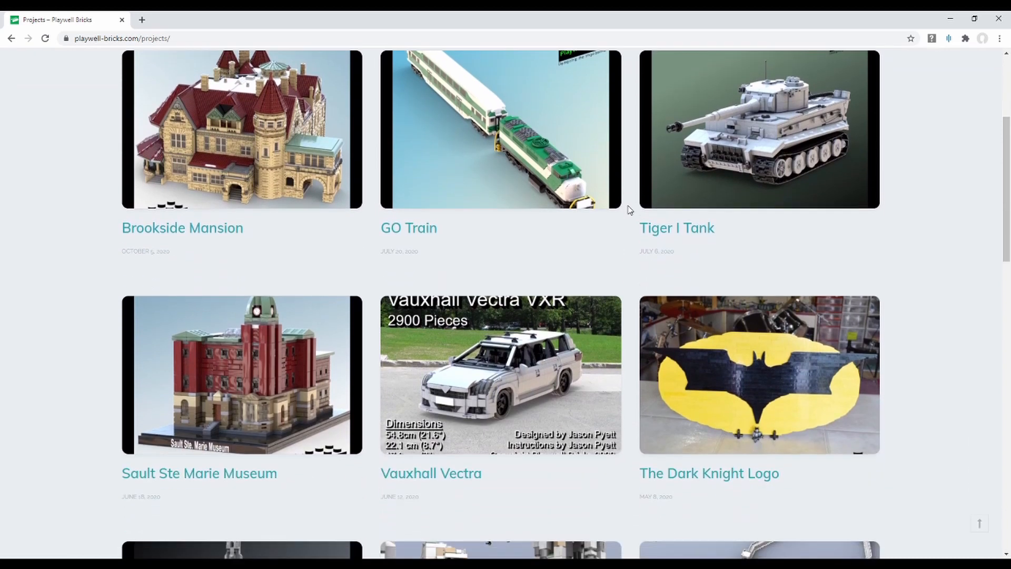
{"action": "scroll", "coordinate": [628, 210], "scroll_direction": "down", "scroll_amount": 5}
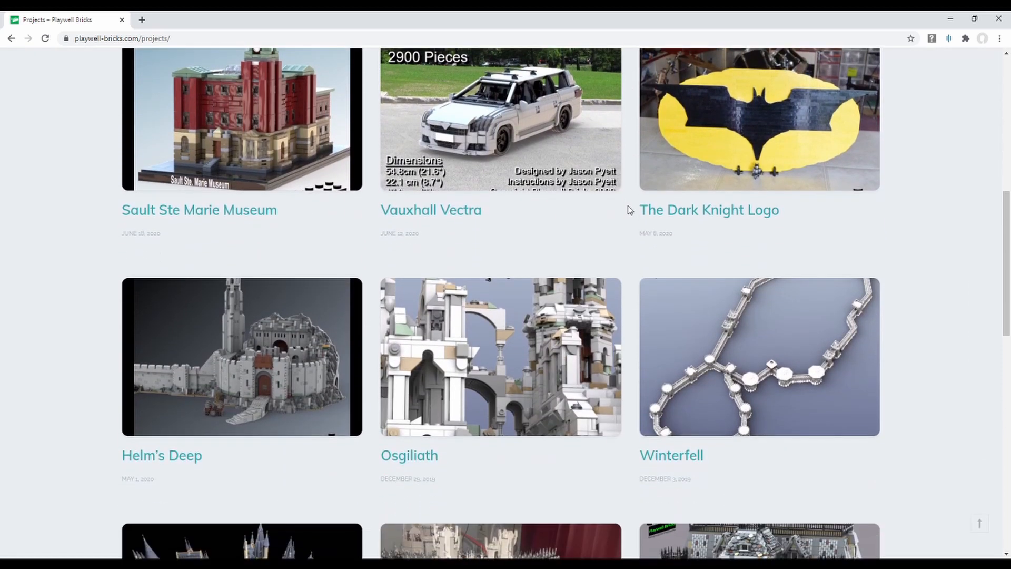
{"action": "scroll", "coordinate": [630, 209], "scroll_direction": "down", "scroll_amount": 5}
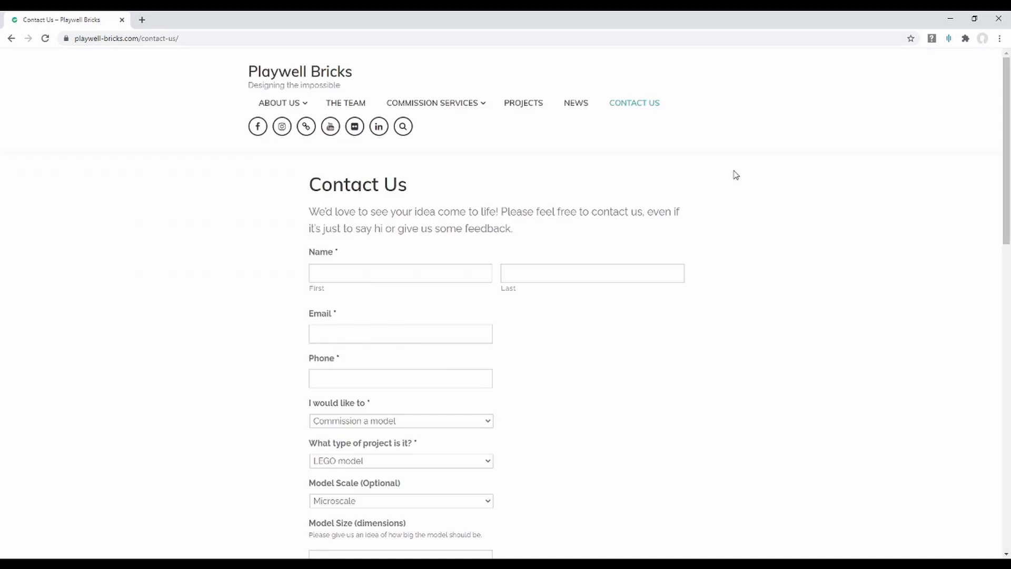
{"action": "scroll", "coordinate": [736, 175], "scroll_direction": "down", "scroll_amount": 2}
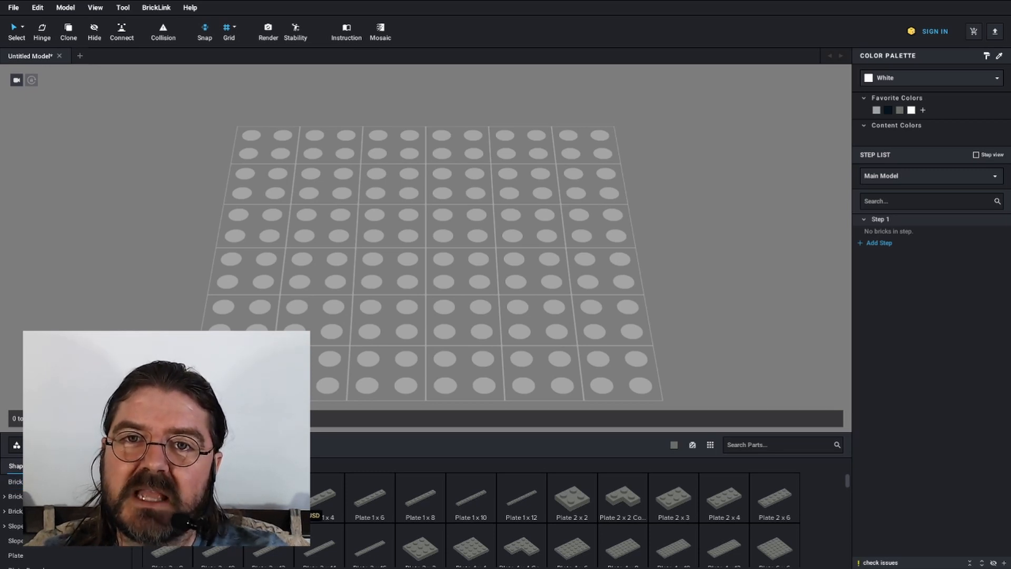
In the brick modelling program, place a Plate 1 x 2 and an inverted 1 x 2 - 1 x 2 bracket beside it on the grid.
{"action": "left_click_drag", "start_coordinate": [315, 515], "coordinate": [324, 222]}
{"action": "left_click", "coordinate": [324, 221]}
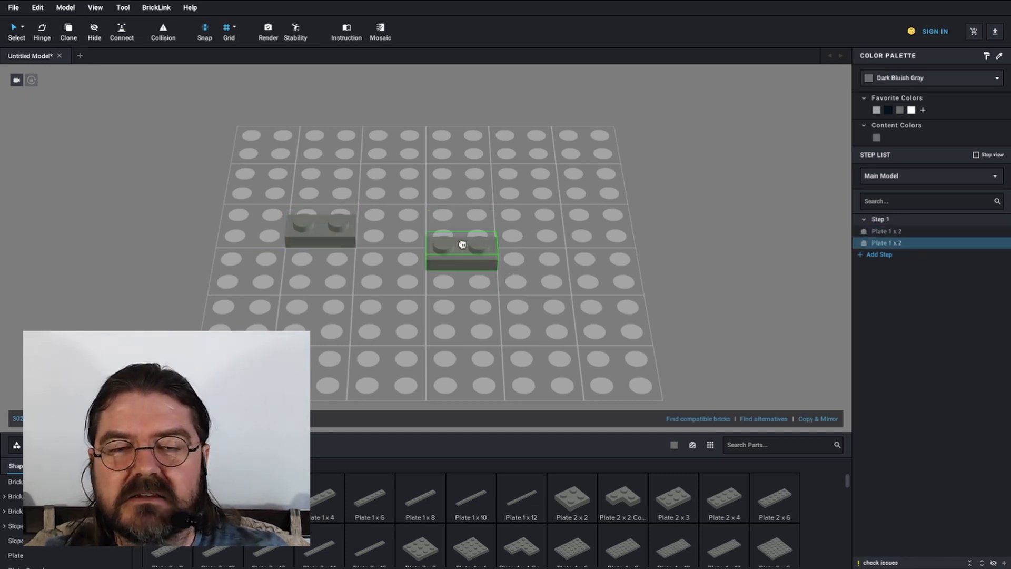
{"action": "key", "text": "Escape"}
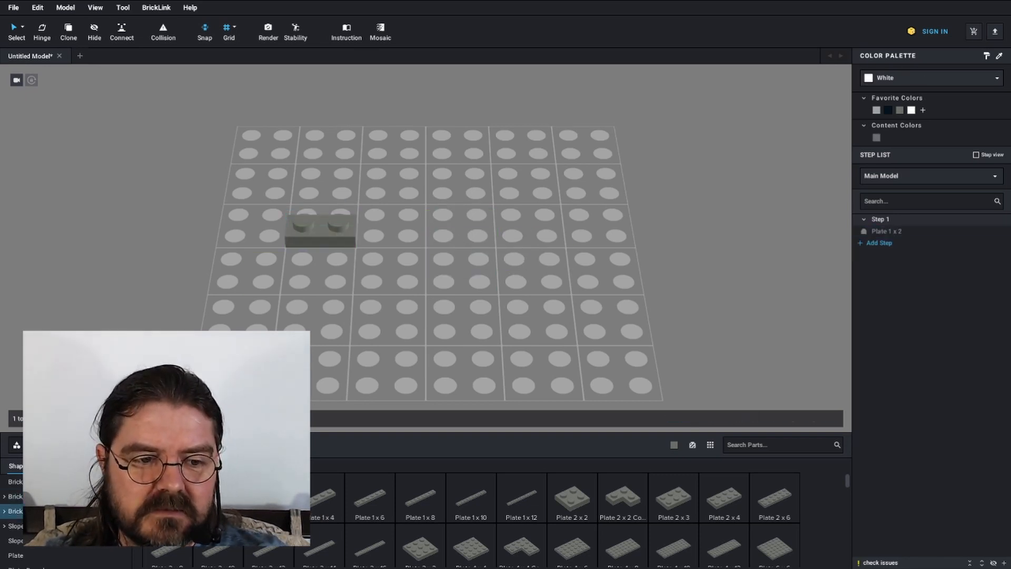
{"action": "left_click", "coordinate": [441, 233]}
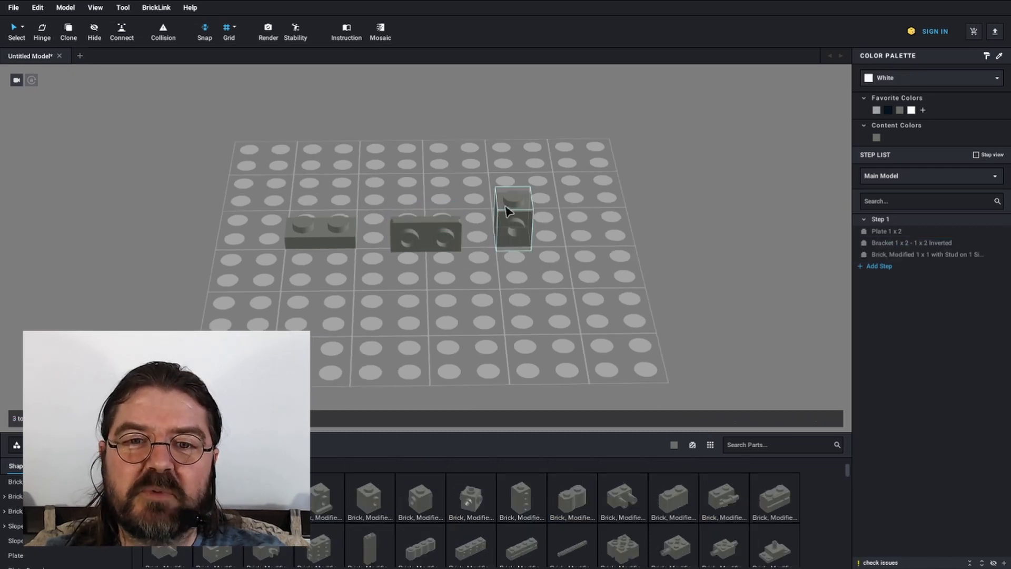
Add a Brick, Modified 1 x 1 with Headlight beside the 1 x 1 brick with a stud on one side.
{"action": "right_click_drag", "start_coordinate": [506, 210], "coordinate": [559, 244]}
{"action": "middle_click_drag", "start_coordinate": [559, 243], "coordinate": [500, 407]}
{"action": "left_click", "coordinate": [327, 503]}
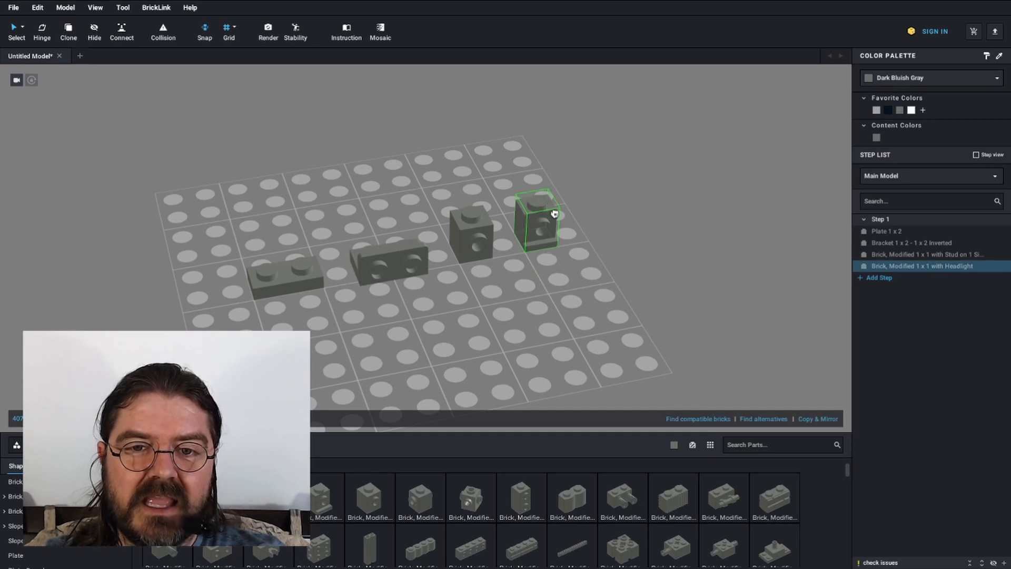
{"action": "left_click", "coordinate": [537, 227]}
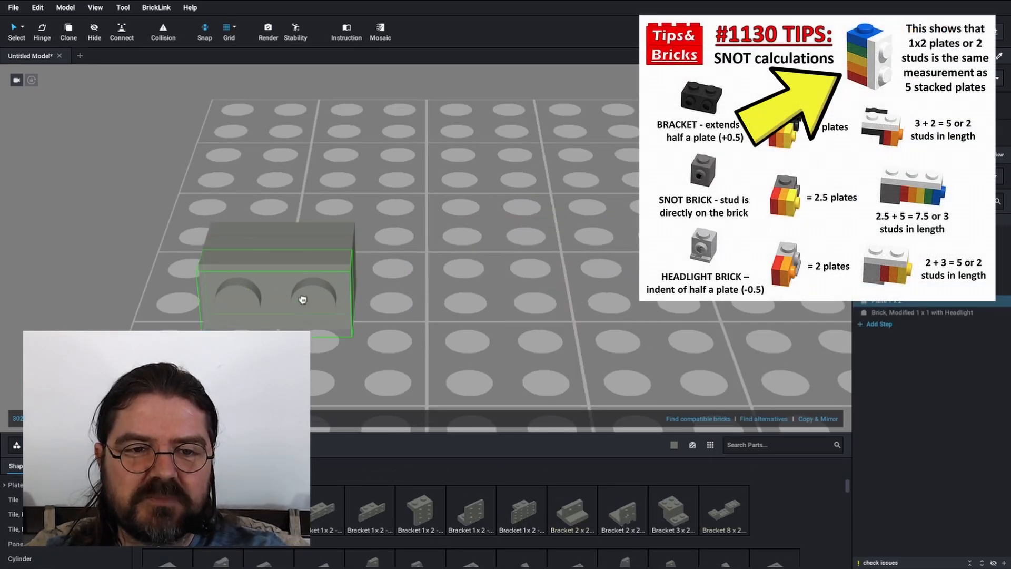
Stack five 1 x 2 plates flat, pasting copies as needed, and slide the upright 1 x 2 plate against the side of the stack.
{"action": "middle_click_drag", "start_coordinate": [485, 316], "coordinate": [469, 245]}
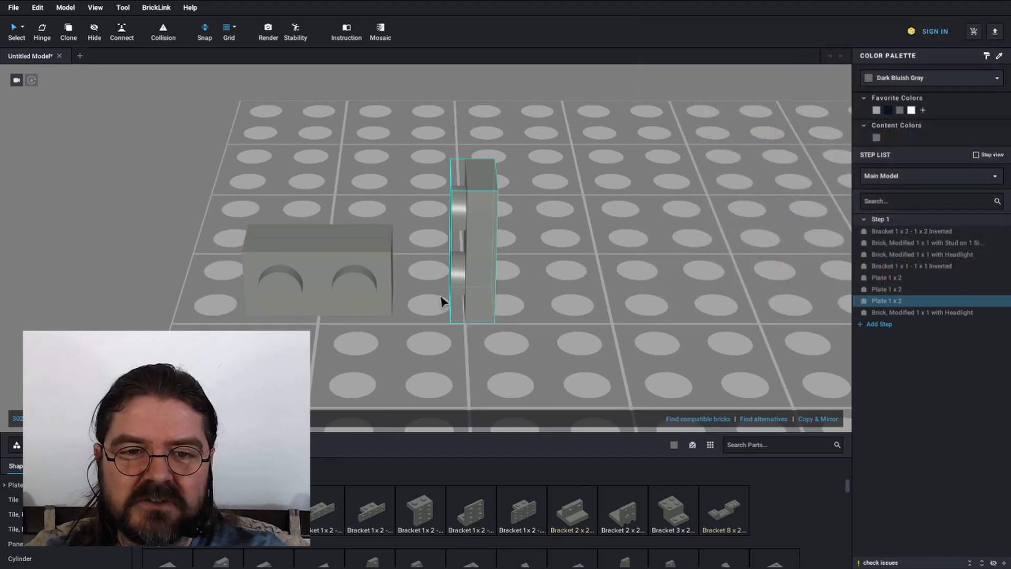
{"action": "left_click_drag", "start_coordinate": [340, 271], "coordinate": [635, 291]}
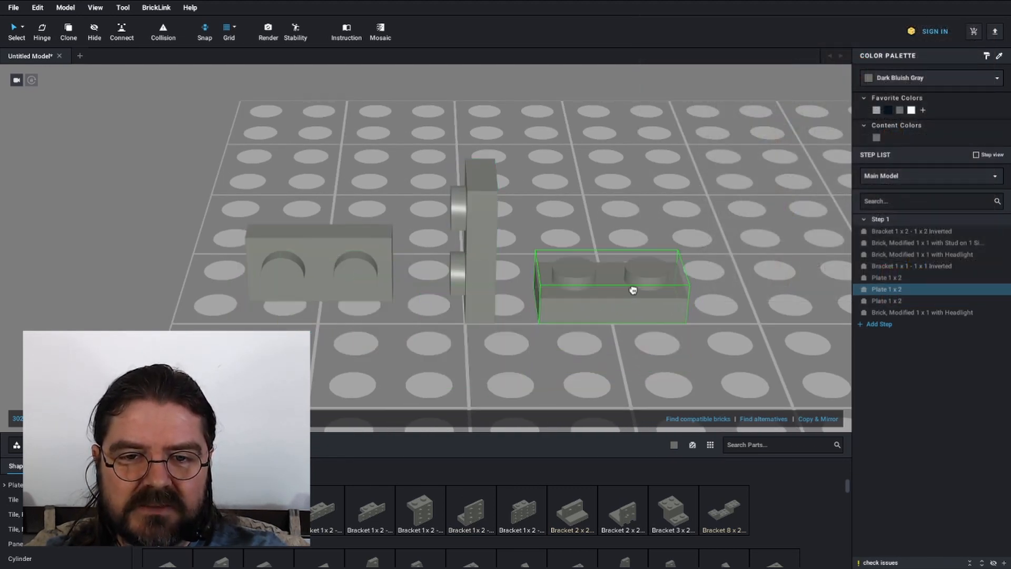
{"action": "middle_click_drag", "start_coordinate": [646, 329], "coordinate": [583, 333]}
{"action": "left_click_drag", "start_coordinate": [201, 269], "coordinate": [510, 290]}
{"action": "scroll", "coordinate": [511, 339], "scroll_direction": "up", "scroll_amount": 2}
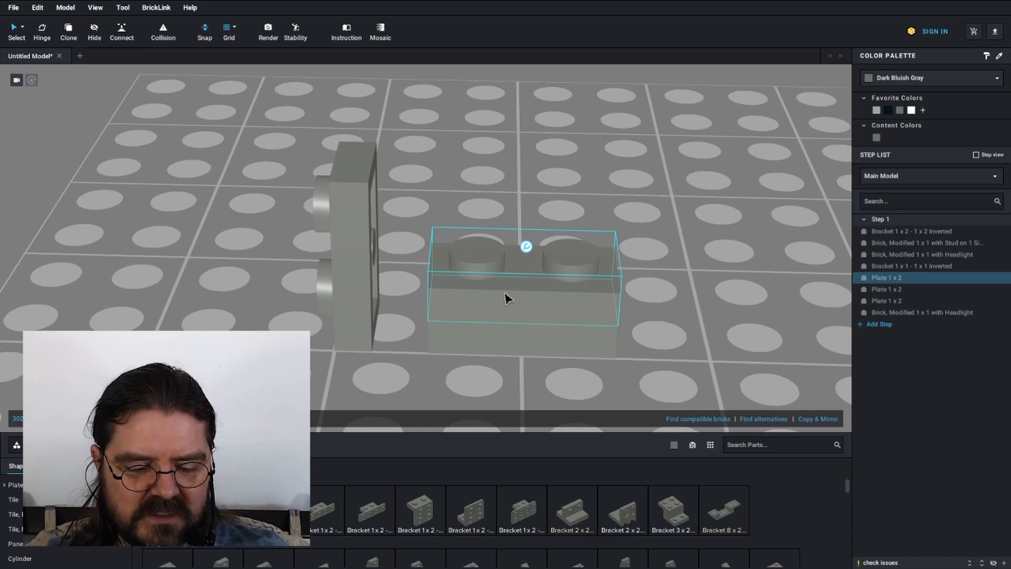
{"action": "key", "text": "ctrl+v"}
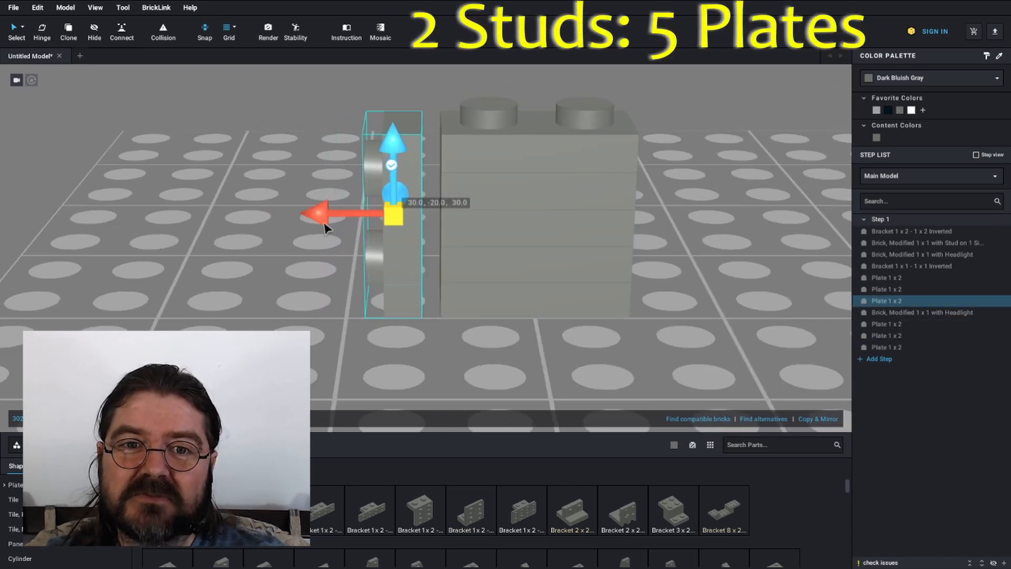
{"action": "left_click_drag", "start_coordinate": [325, 228], "coordinate": [362, 227]}
Examine the stacked plates one by one and the whole assembly, comparing the stack's height with the upright plate's length.
{"action": "left_click", "coordinate": [564, 196]}
{"action": "left_click", "coordinate": [562, 229]}
{"action": "left_click", "coordinate": [561, 280]}
{"action": "left_click", "coordinate": [562, 307]}
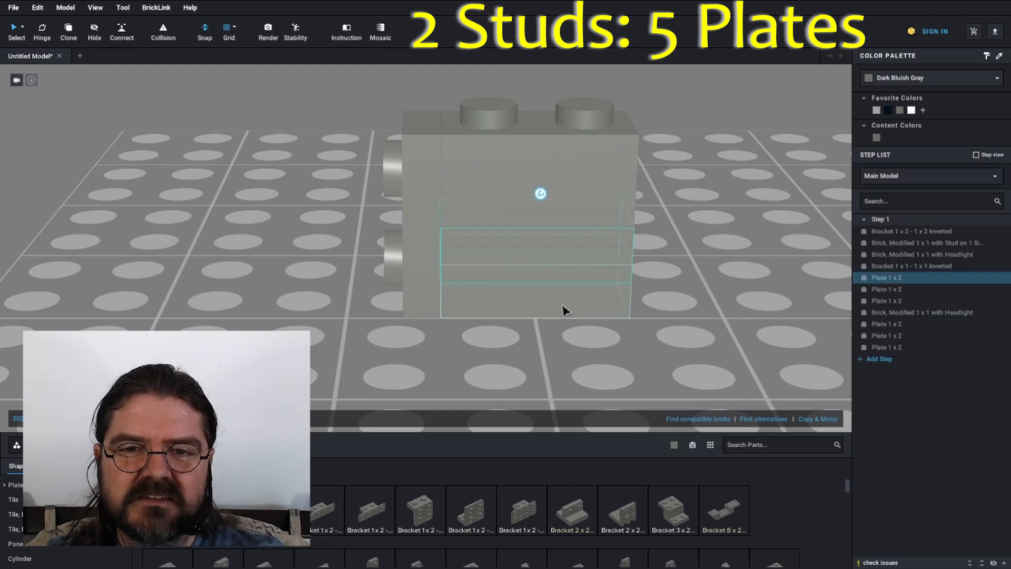
{"action": "left_click", "coordinate": [562, 308]}
{"action": "left_click", "coordinate": [705, 230]}
{"action": "middle_click_drag", "start_coordinate": [358, 337], "coordinate": [340, 353]}
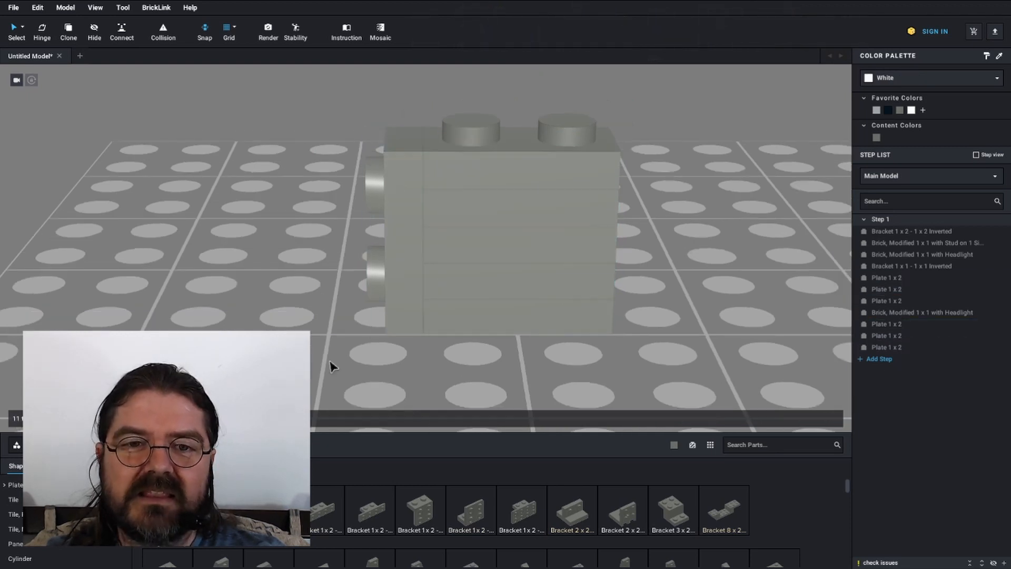
{"action": "left_click_drag", "start_coordinate": [292, 373], "coordinate": [645, 113]}
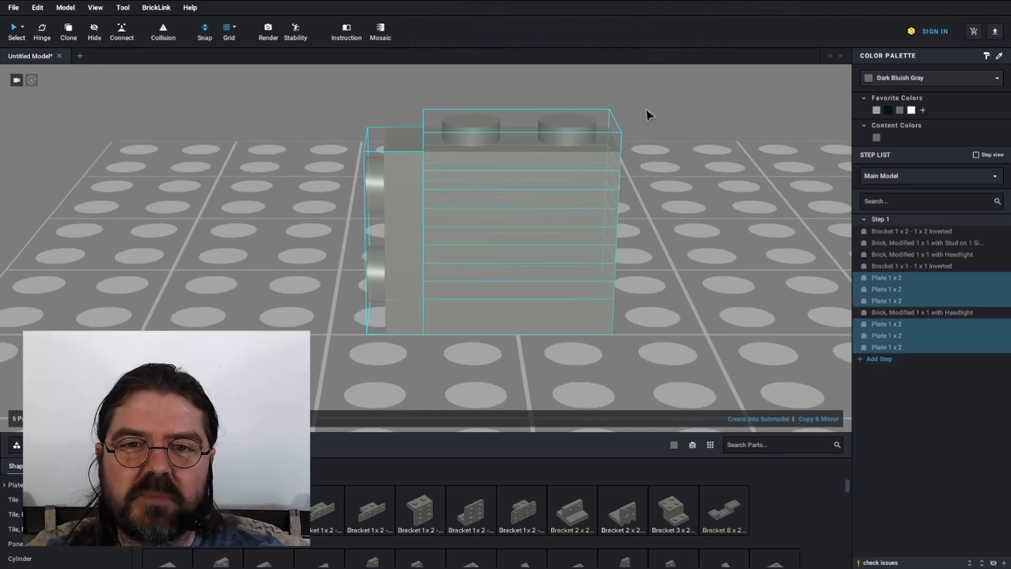
{"action": "left_click", "coordinate": [698, 189]}
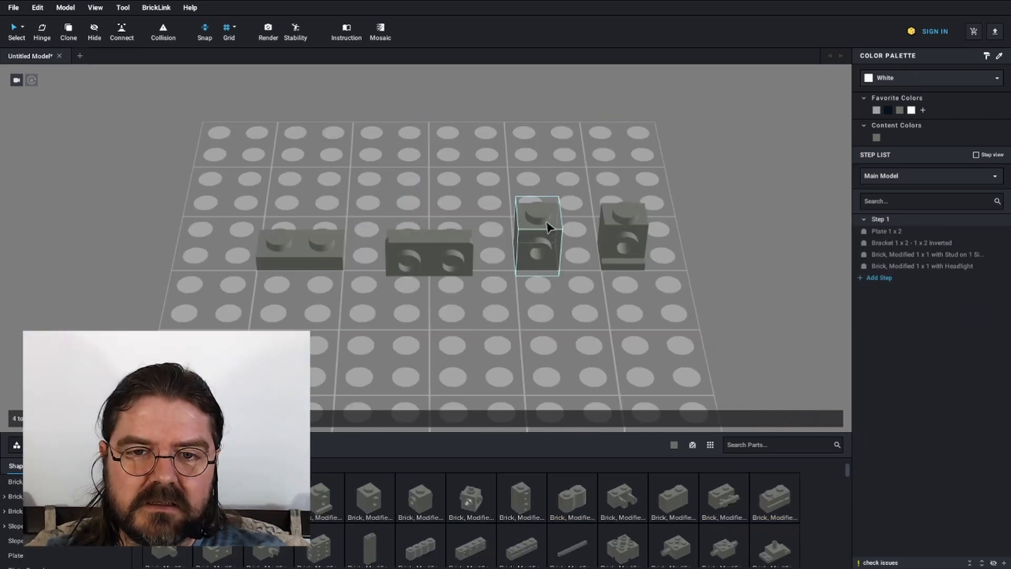
Move the 1 x 1 brick with a stud on one side and the headlight brick forward on the grid, placing them next to each other.
{"action": "left_click_drag", "start_coordinate": [547, 227], "coordinate": [547, 344]}
{"action": "right_click_drag", "start_coordinate": [643, 340], "coordinate": [566, 298]}
{"action": "scroll", "coordinate": [567, 297], "scroll_direction": "up", "scroll_amount": 2}
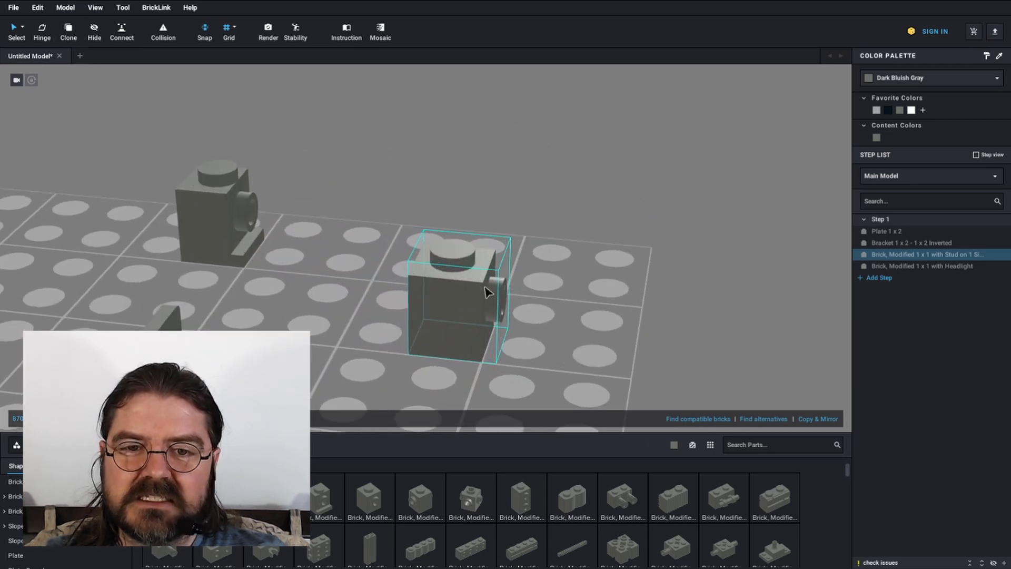
{"action": "right_click_drag", "start_coordinate": [593, 286], "coordinate": [538, 296]}
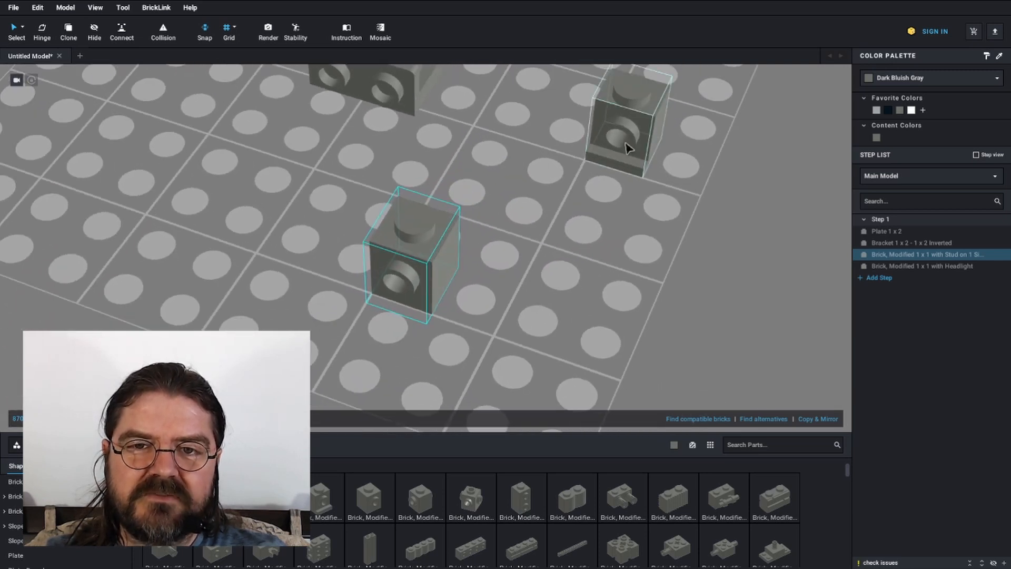
{"action": "left_click_drag", "start_coordinate": [635, 146], "coordinate": [542, 301]}
{"action": "right_click_drag", "start_coordinate": [542, 300], "coordinate": [427, 295]}
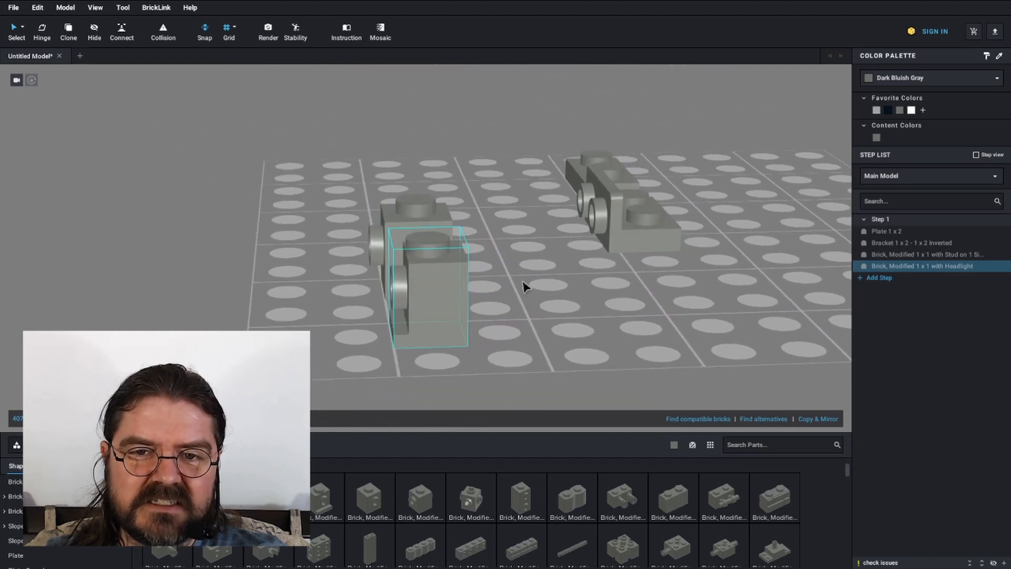
Move the inverted 1 x 2 bracket into line with the headlight brick and compare how far their side studs reach.
{"action": "left_click_drag", "start_coordinate": [633, 225], "coordinate": [616, 274]}
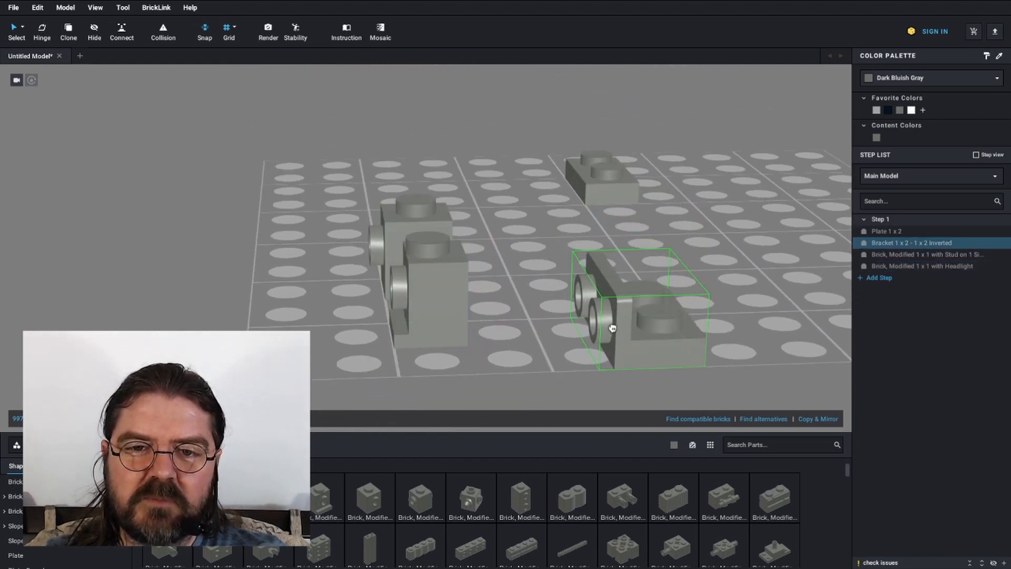
{"action": "scroll", "coordinate": [564, 337], "scroll_direction": "up", "scroll_amount": 5}
{"action": "right_click_drag", "start_coordinate": [568, 260], "coordinate": [580, 278]}
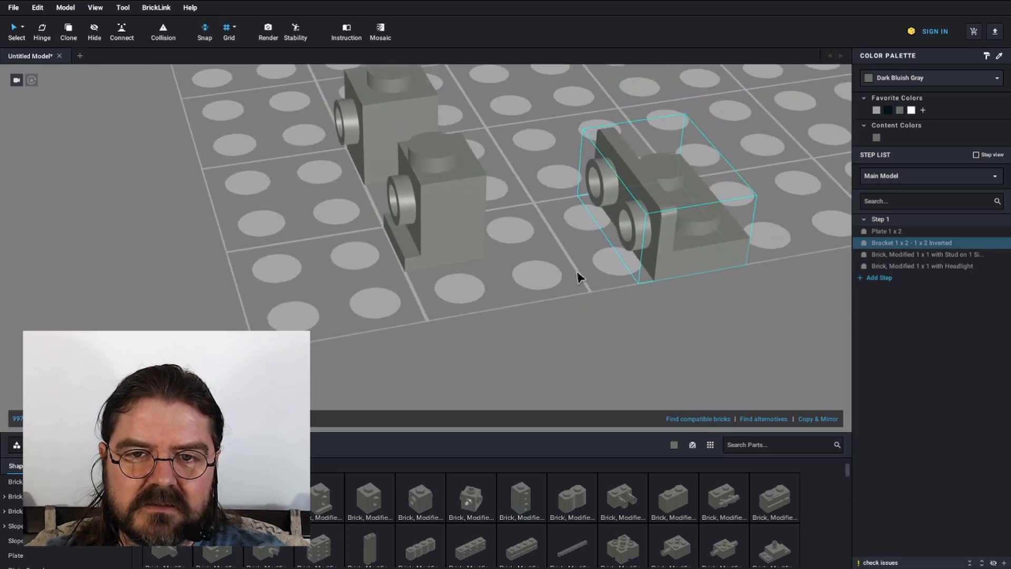
{"action": "left_click_drag", "start_coordinate": [674, 223], "coordinate": [494, 331]}
{"action": "right_click_drag", "start_coordinate": [488, 333], "coordinate": [372, 275]}
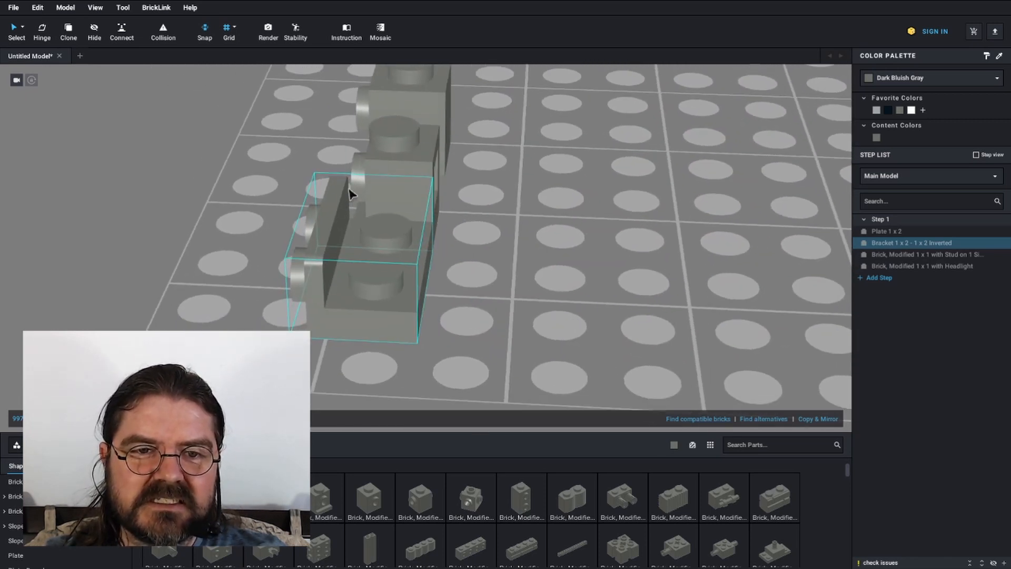
{"action": "right_click_drag", "start_coordinate": [359, 204], "coordinate": [393, 174]}
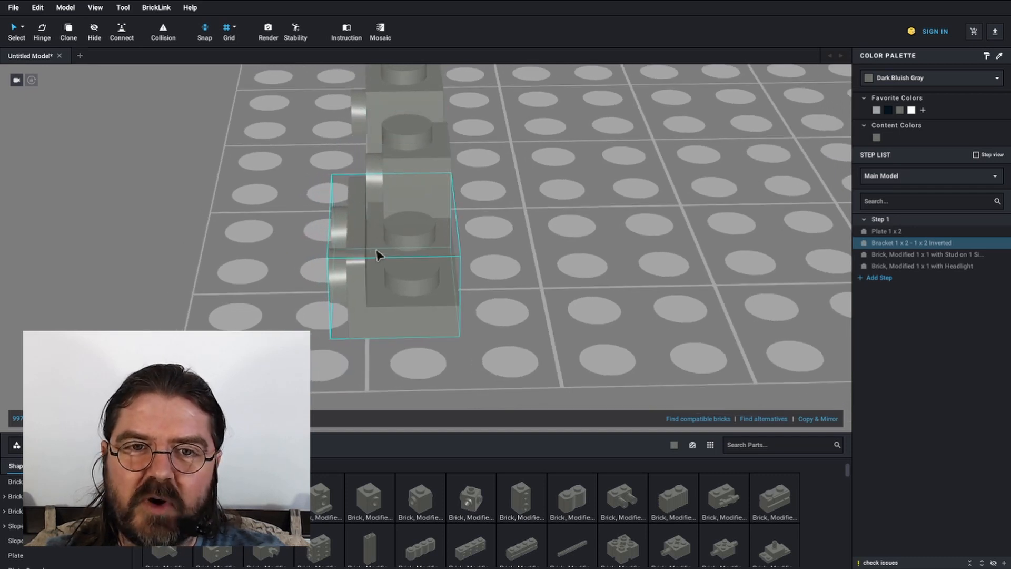
Set the bracket apart from the headlight brick and inspect the recess around the headlight brick's side stud.
{"action": "left_click_drag", "start_coordinate": [425, 280], "coordinate": [442, 275]}
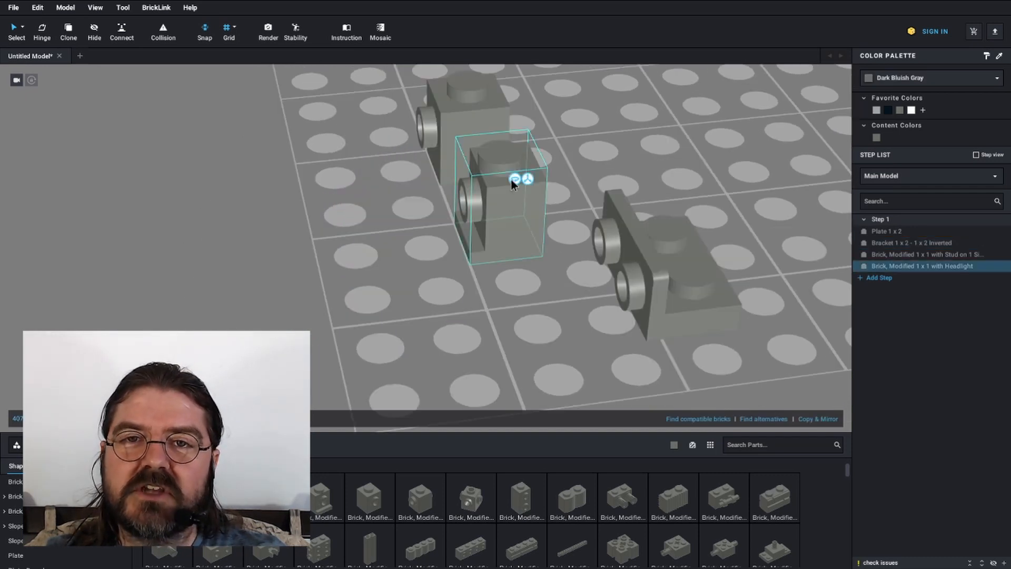
{"action": "left_click", "coordinate": [516, 186]}
{"action": "scroll", "coordinate": [516, 188], "scroll_direction": "up", "scroll_amount": 3}
{"action": "right_click_drag", "start_coordinate": [503, 188], "coordinate": [518, 207]}
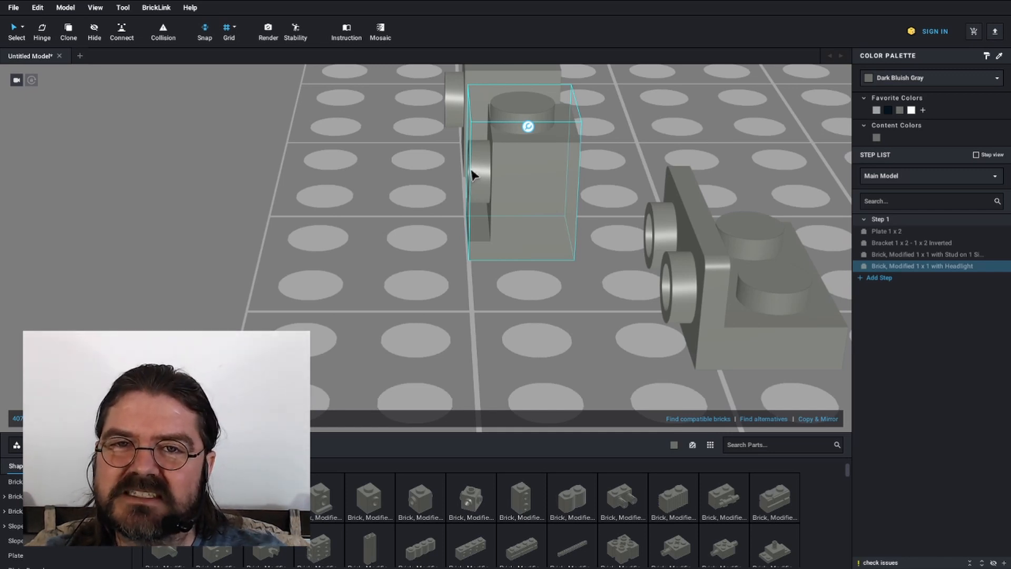
{"action": "right_click_drag", "start_coordinate": [475, 176], "coordinate": [488, 189]}
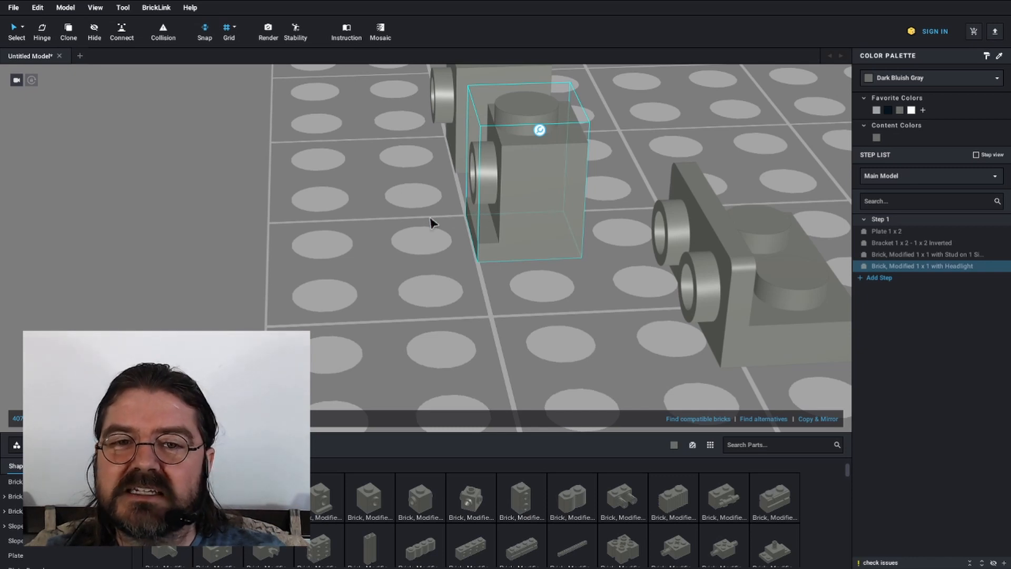
{"action": "right_click_drag", "start_coordinate": [442, 231], "coordinate": [458, 239]}
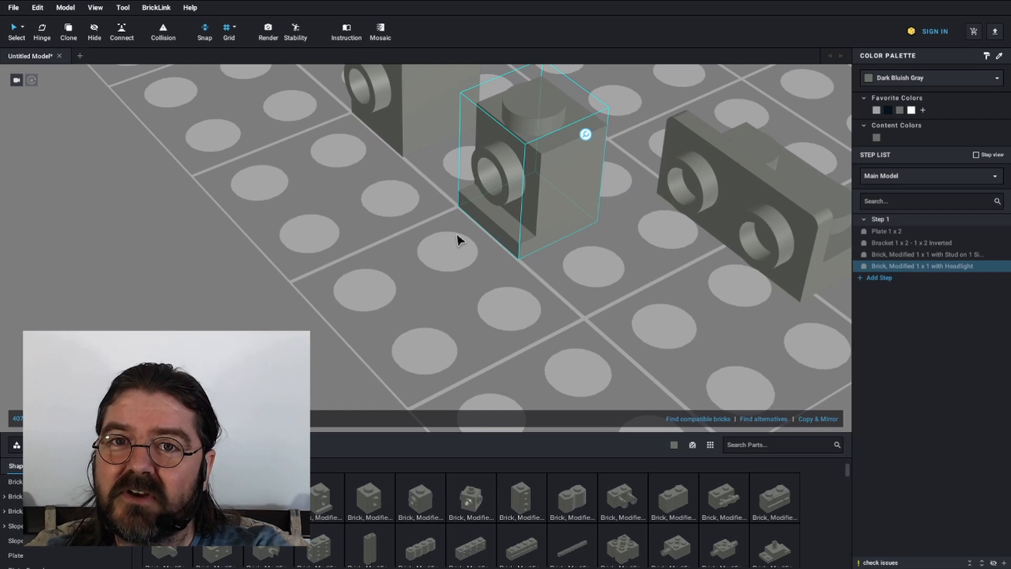
Place the inverted bracket back in line with the two bricks and compare its face with theirs from the side.
{"action": "left_click", "coordinate": [717, 206]}
{"action": "right_click_drag", "start_coordinate": [717, 206], "coordinate": [451, 186]}
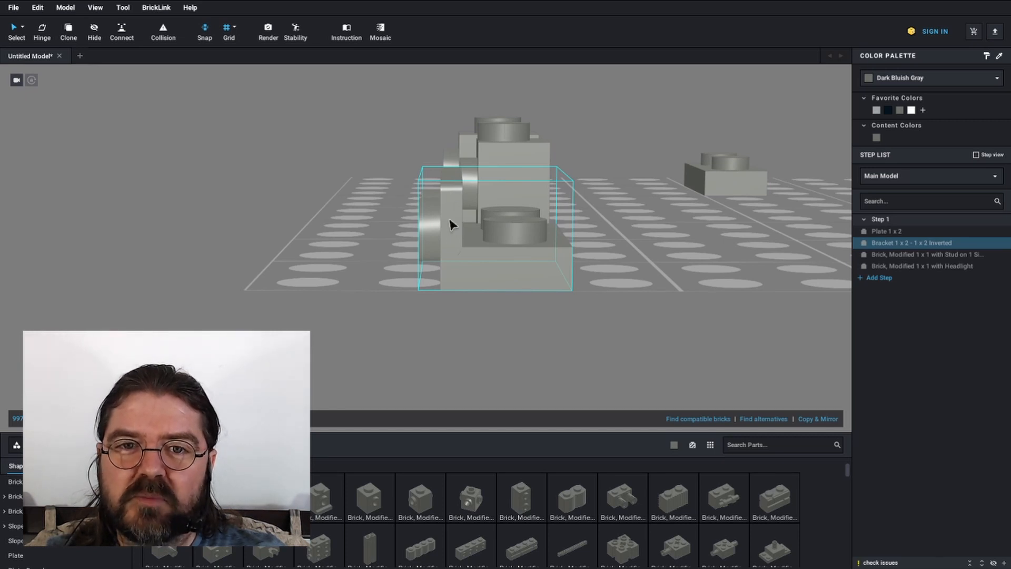
{"action": "right_click_drag", "start_coordinate": [447, 211], "coordinate": [624, 203]}
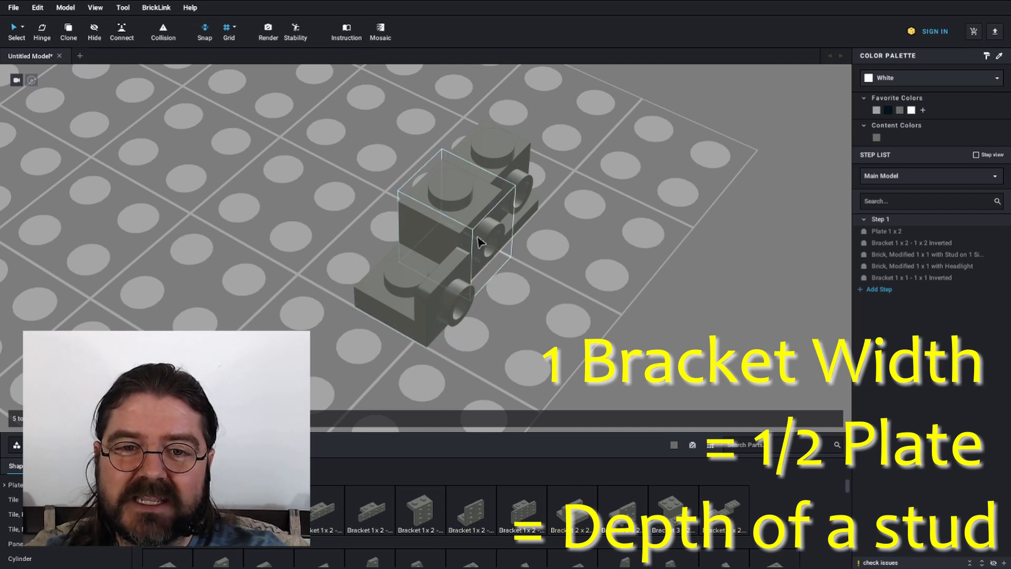
Move the side-stud brick and the inverted 1 x 1 bracket together away from the headlight brick.
{"action": "right_click_drag", "start_coordinate": [506, 219], "coordinate": [369, 343]}
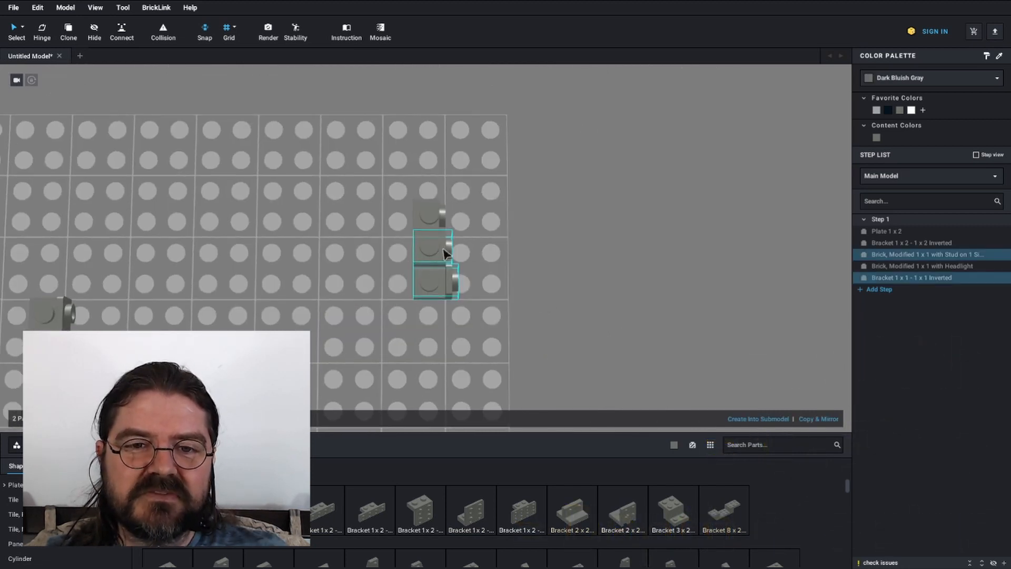
{"action": "scroll", "coordinate": [495, 250], "scroll_direction": "up", "scroll_amount": 3}
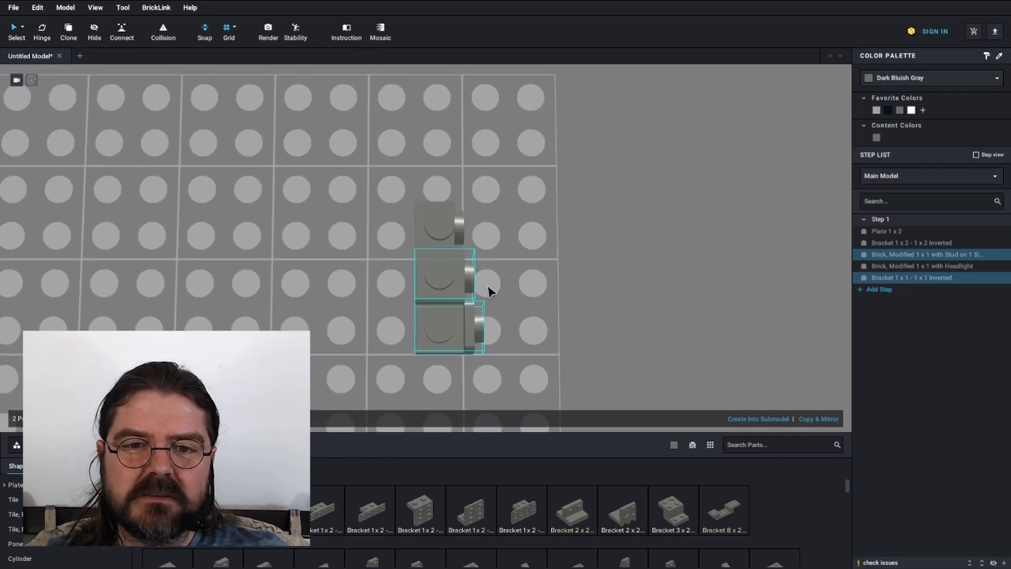
{"action": "left_click_drag", "start_coordinate": [444, 280], "coordinate": [151, 284]}
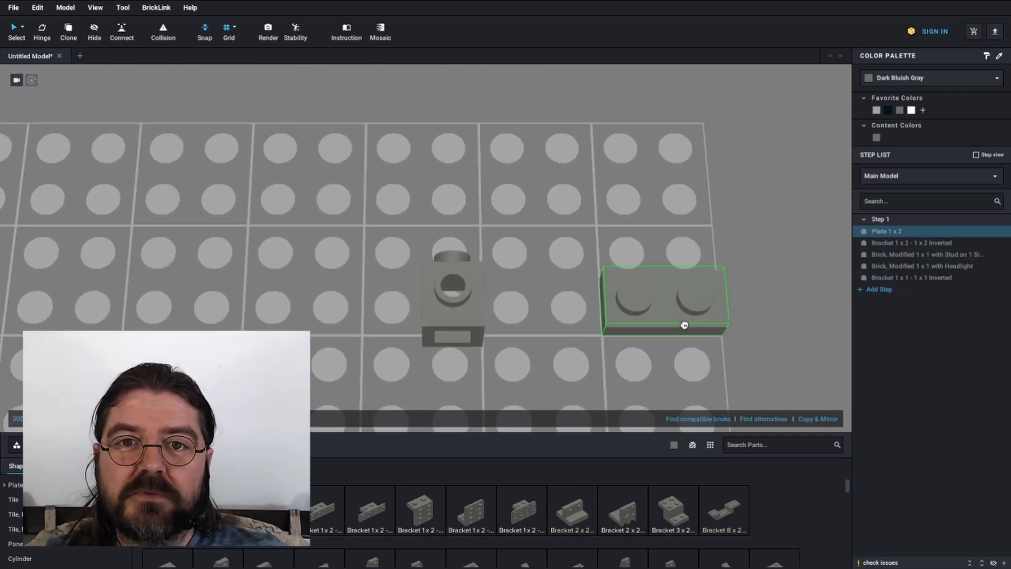
Build a stack of two 1 x 2 plates against the headlight brick and compare it with the recess below the brick's side stud.
{"action": "right_click_drag", "start_coordinate": [686, 335], "coordinate": [461, 326]}
{"action": "right_click_drag", "start_coordinate": [541, 321], "coordinate": [623, 355]}
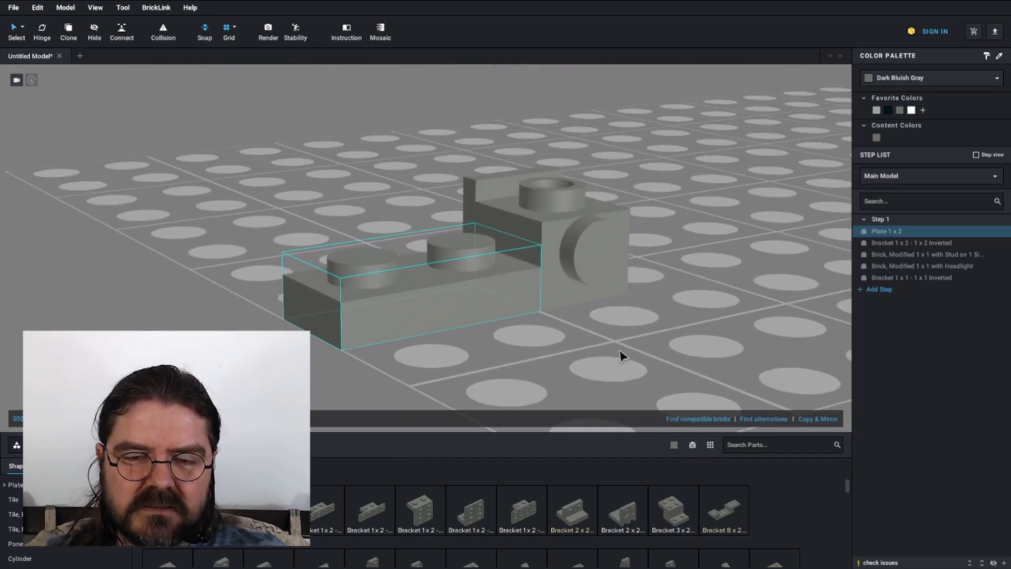
{"action": "left_click", "coordinate": [560, 227]}
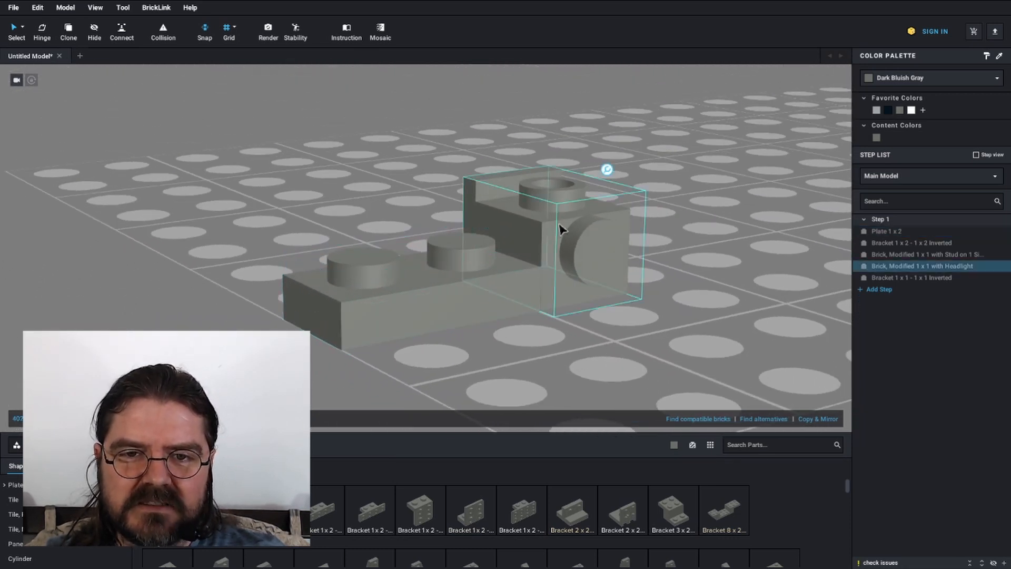
{"action": "left_click", "coordinate": [445, 283]}
{"action": "key", "text": "ctrl+v"}
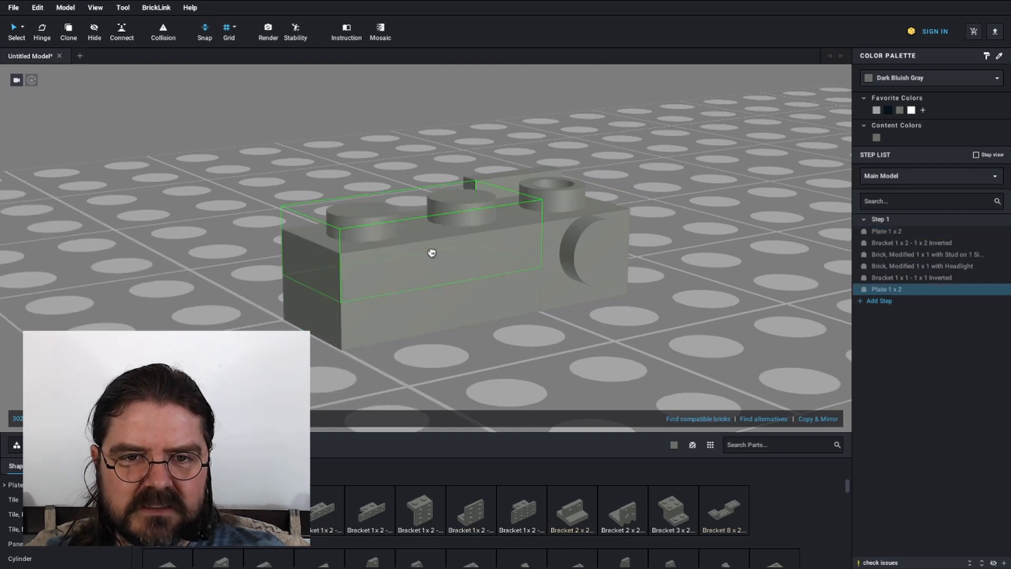
{"action": "left_click", "coordinate": [736, 285]}
{"action": "right_click_drag", "start_coordinate": [594, 286], "coordinate": [536, 263]}
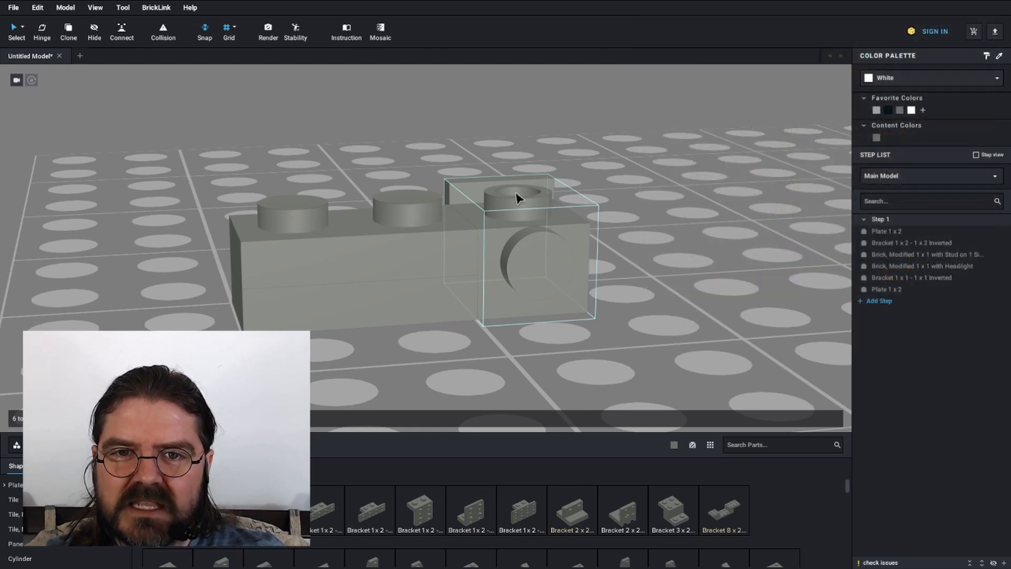
{"action": "right_click_drag", "start_coordinate": [555, 210], "coordinate": [489, 165]}
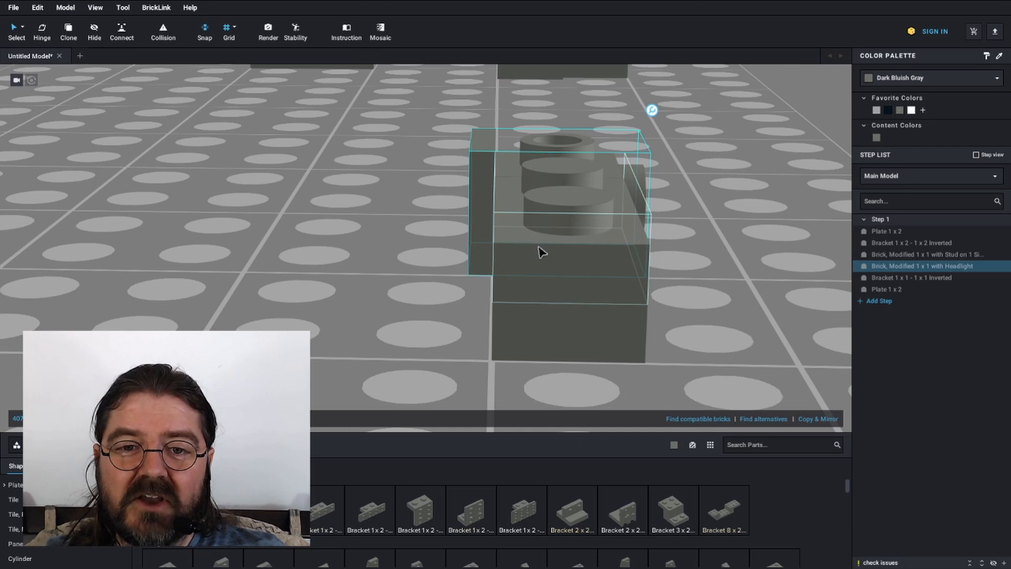
{"action": "right_click_drag", "start_coordinate": [542, 252], "coordinate": [551, 256]}
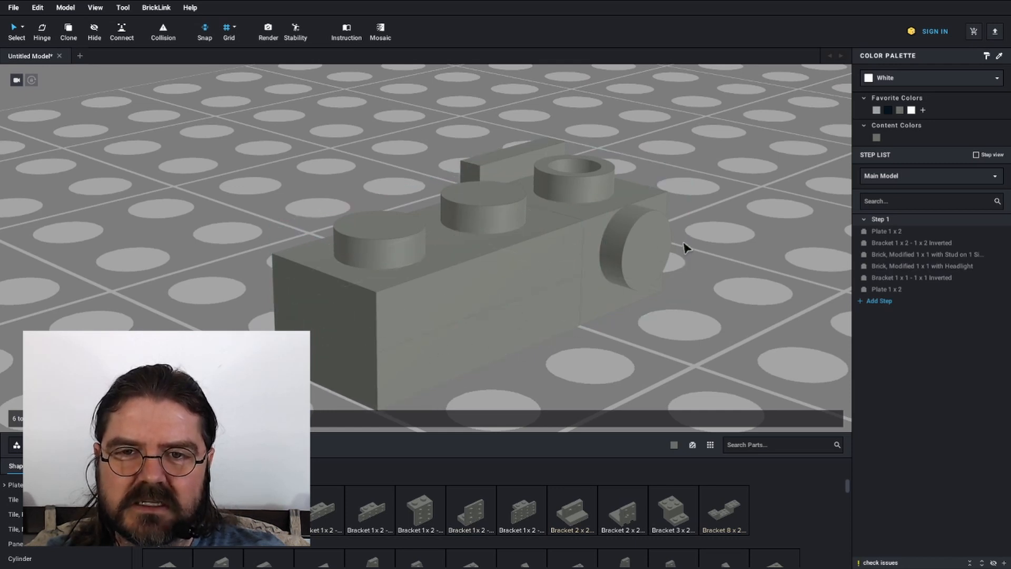
Set the side-stud brick against the two-plate stack in place of the headlight brick and compare their offset from both sides.
{"action": "scroll", "coordinate": [675, 253], "scroll_direction": "down", "scroll_amount": 2}
{"action": "scroll", "coordinate": [592, 219], "scroll_direction": "up", "scroll_amount": 3}
{"action": "left_click", "coordinate": [484, 178]}
{"action": "right_click_drag", "start_coordinate": [679, 271], "coordinate": [637, 255]}
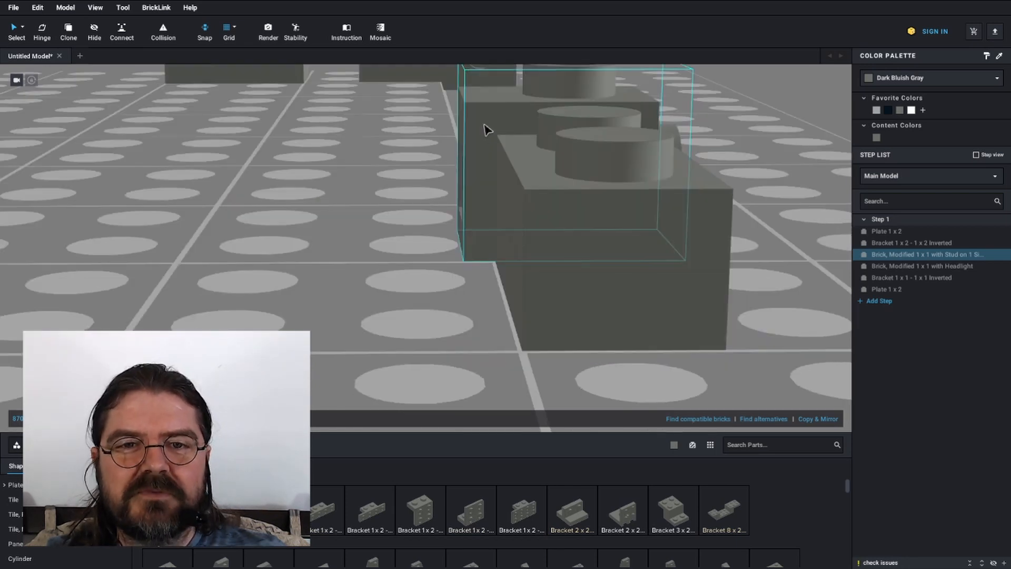
{"action": "right_click_drag", "start_coordinate": [478, 157], "coordinate": [481, 157]}
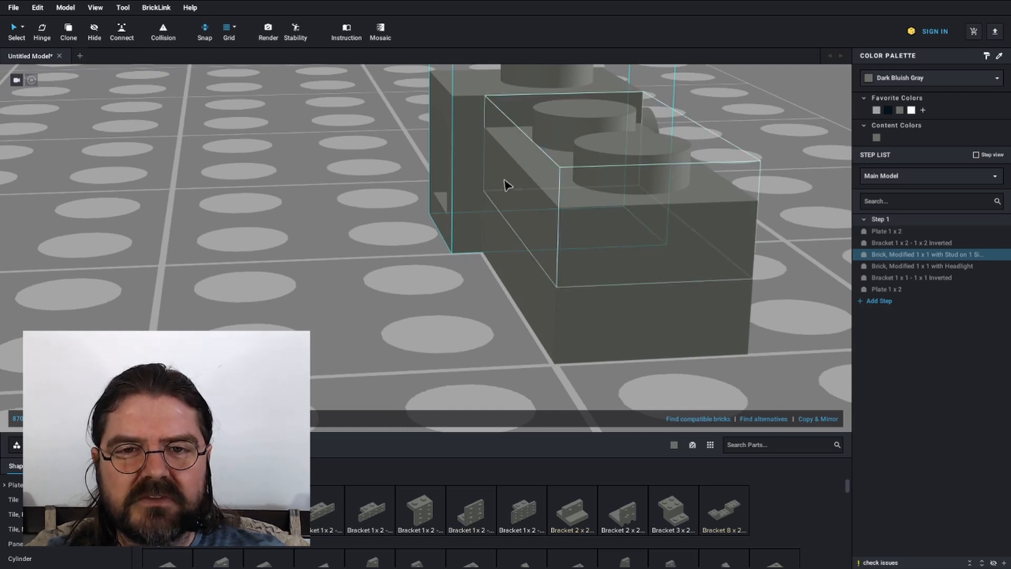
{"action": "right_click_drag", "start_coordinate": [727, 253], "coordinate": [614, 234]}
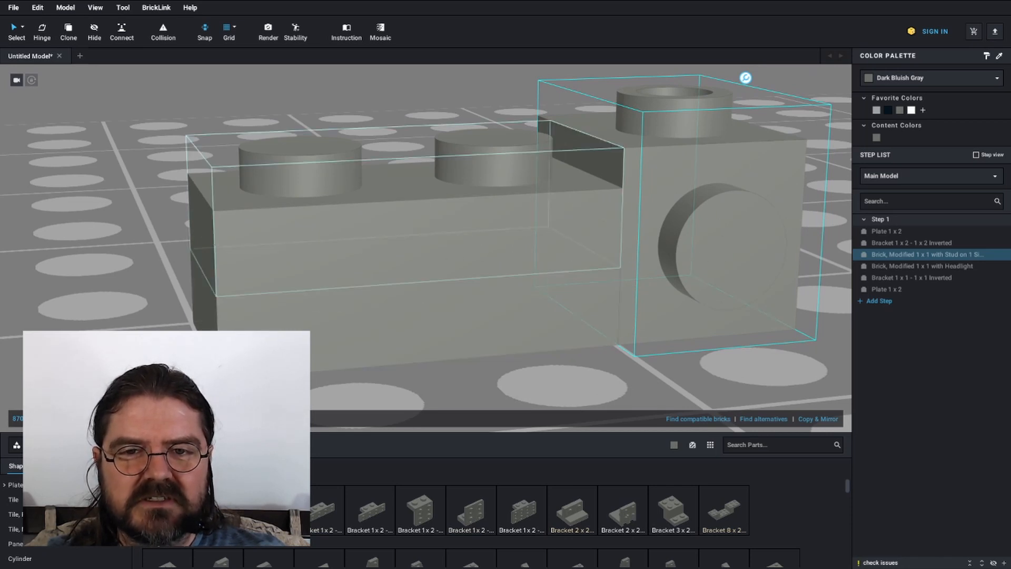
Move the side-stud brick clear of the plate stack and put the headlight brick back against the stack.
{"action": "scroll", "coordinate": [573, 256], "scroll_direction": "down", "scroll_amount": 5}
{"action": "left_click", "coordinate": [682, 248]}
{"action": "scroll", "coordinate": [425, 279], "scroll_direction": "up", "scroll_amount": 3}
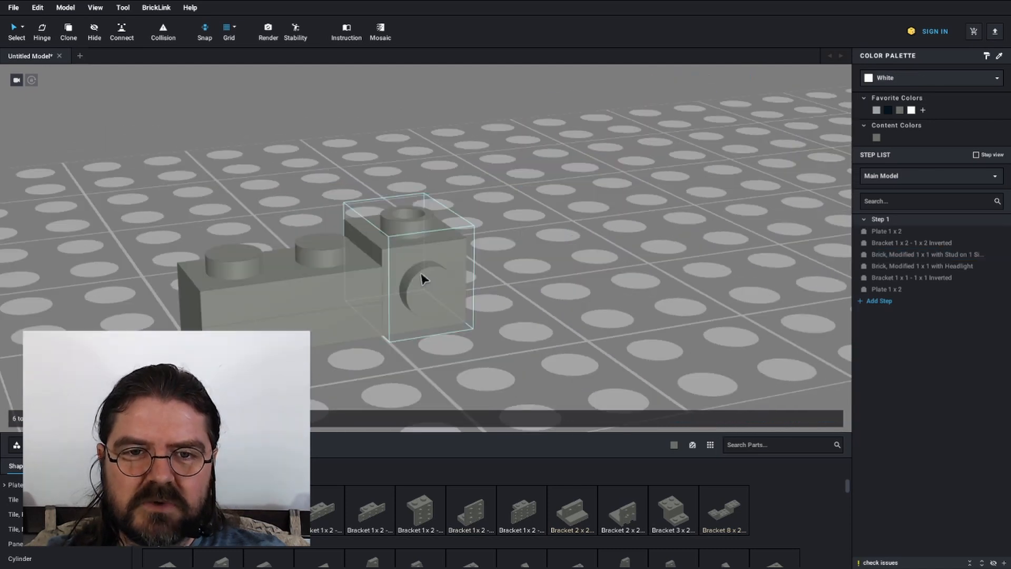
{"action": "left_click_drag", "start_coordinate": [421, 277], "coordinate": [587, 253]}
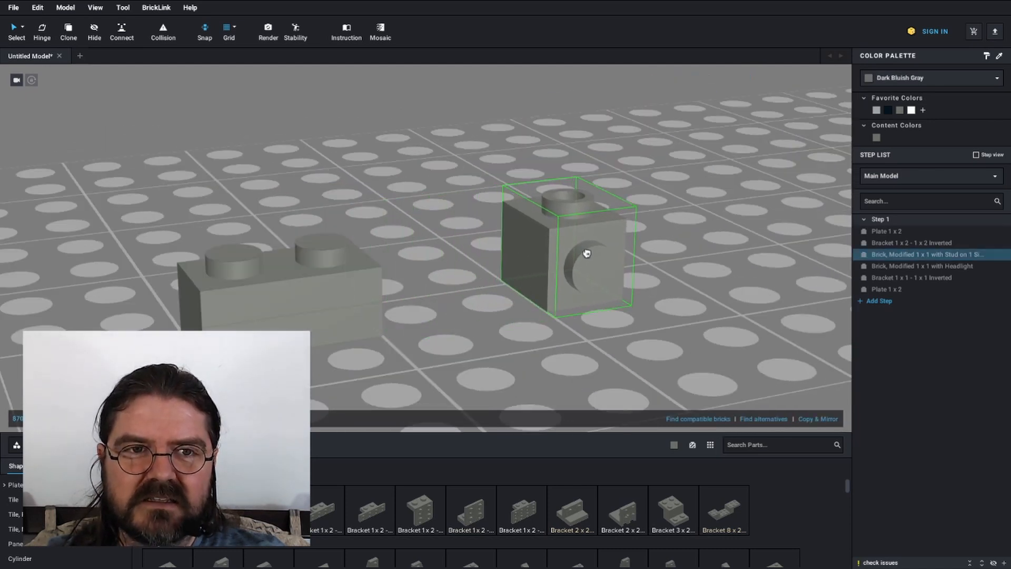
{"action": "left_click", "coordinate": [709, 247]}
{"action": "right_click_drag", "start_coordinate": [707, 244], "coordinate": [495, 271]}
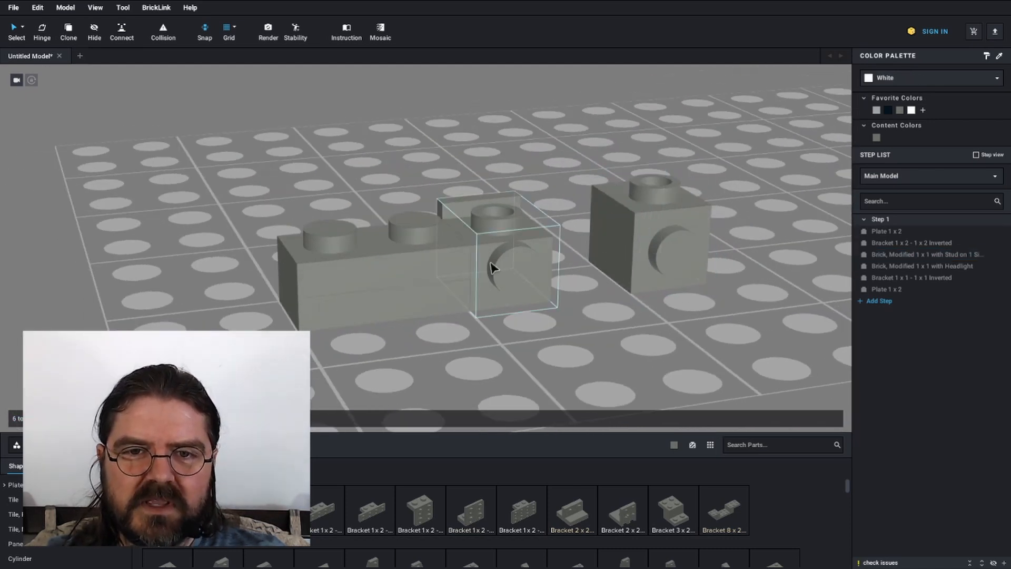
Stack the side-stud brick on the headlight brick and attach a 1 x 2 plate upright across their side studs.
{"action": "left_click_drag", "start_coordinate": [498, 267], "coordinate": [624, 275]}
{"action": "scroll", "coordinate": [624, 276], "scroll_direction": "up", "scroll_amount": 3}
{"action": "scroll", "coordinate": [624, 280], "scroll_direction": "down", "scroll_amount": 3}
{"action": "left_click_drag", "start_coordinate": [363, 274], "coordinate": [483, 255]}
{"action": "right_click_drag", "start_coordinate": [639, 266], "coordinate": [643, 246]}
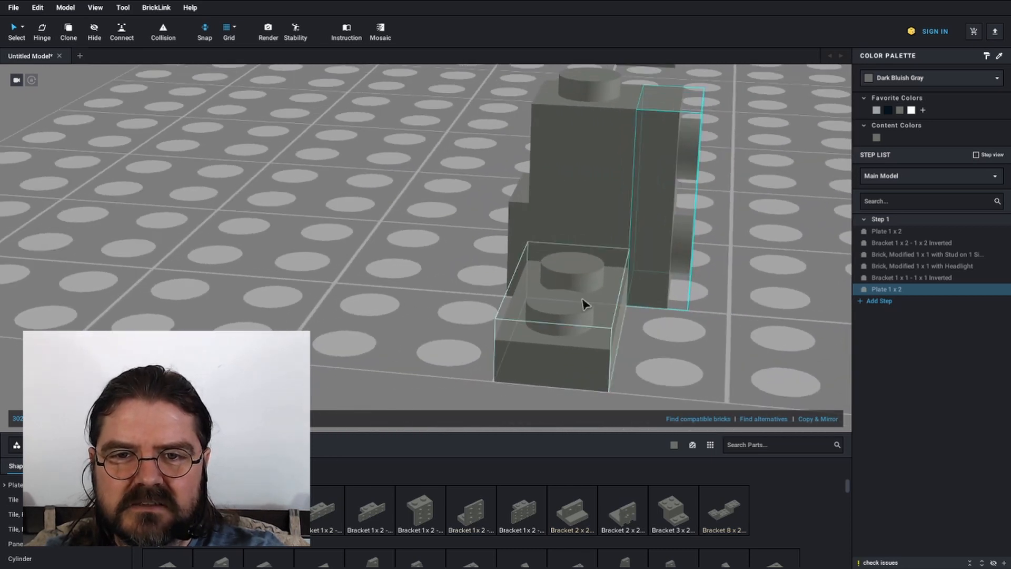
Pull the upright 1 x 2 plate off the side studs and compare the offset of the two stacked bricks.
{"action": "key", "text": "ctrl+z"}
{"action": "left_click", "coordinate": [594, 277]}
{"action": "left_click_drag", "start_coordinate": [671, 264], "coordinate": [759, 278]}
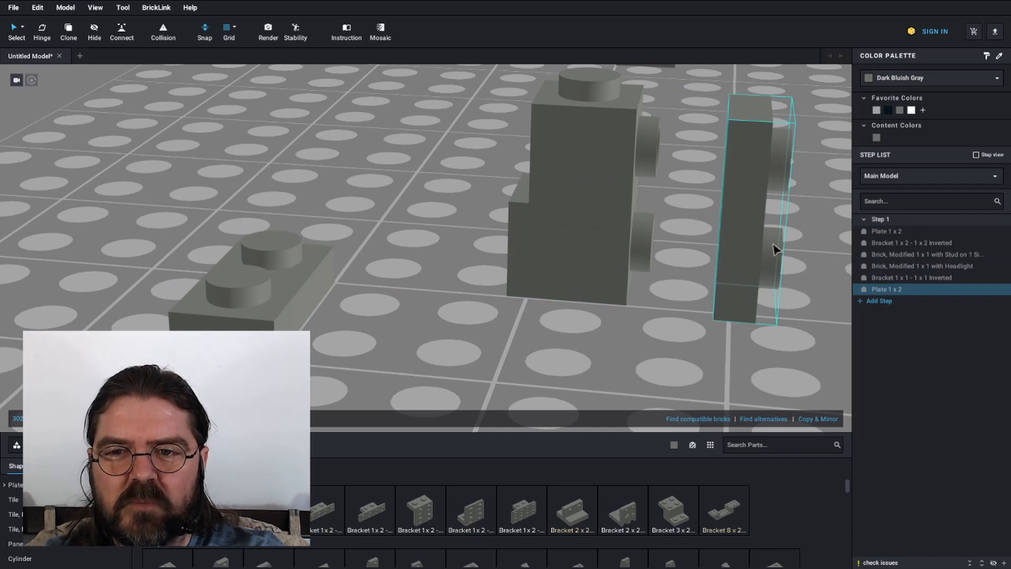
{"action": "right_click_drag", "start_coordinate": [751, 258], "coordinate": [632, 244]}
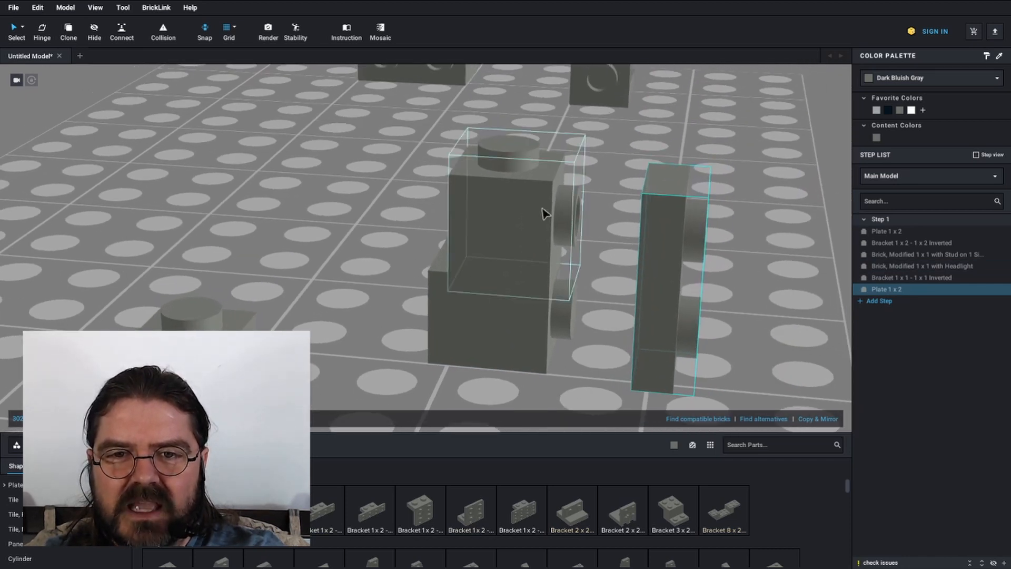
{"action": "left_click", "coordinate": [511, 204]}
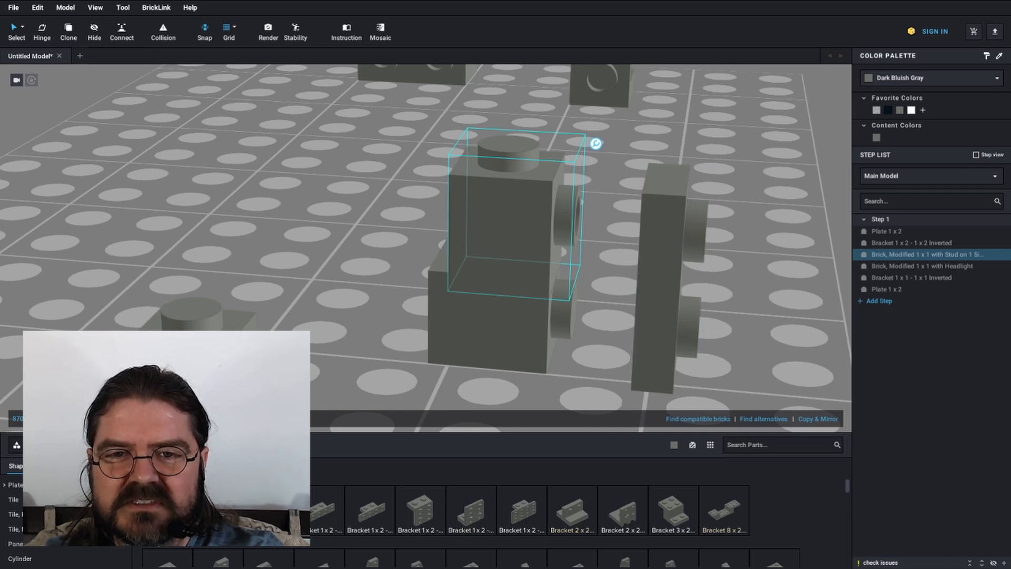
{"action": "left_click", "coordinate": [696, 227]}
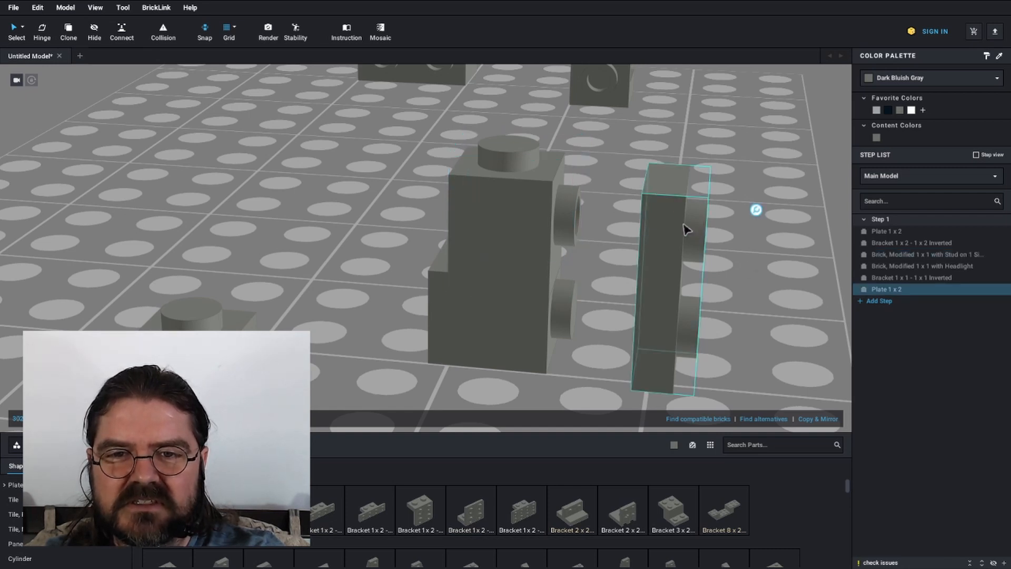
Reattach the upright 1 x 2 plate to the side studs and view the stacked bricks from the side.
{"action": "left_click_drag", "start_coordinate": [684, 226], "coordinate": [600, 220]}
{"action": "left_click", "coordinate": [759, 269]}
{"action": "right_click_drag", "start_coordinate": [758, 269], "coordinate": [682, 289]}
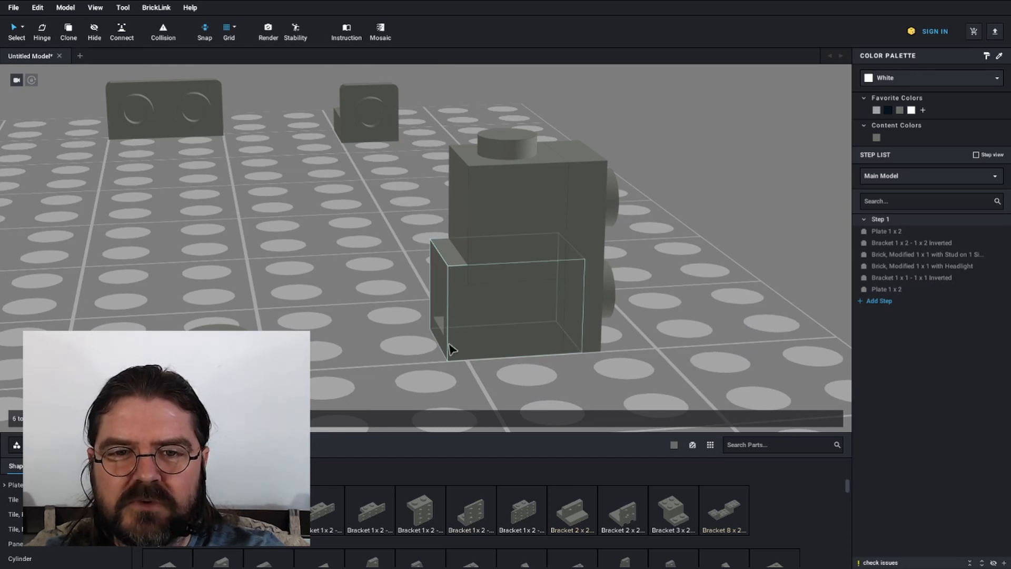
Move the inverted 1 x 2 bracket onto an open spot of the grid near the stacked plates.
{"action": "right_click_drag", "start_coordinate": [699, 277], "coordinate": [420, 263]}
{"action": "left_click", "coordinate": [419, 264]}
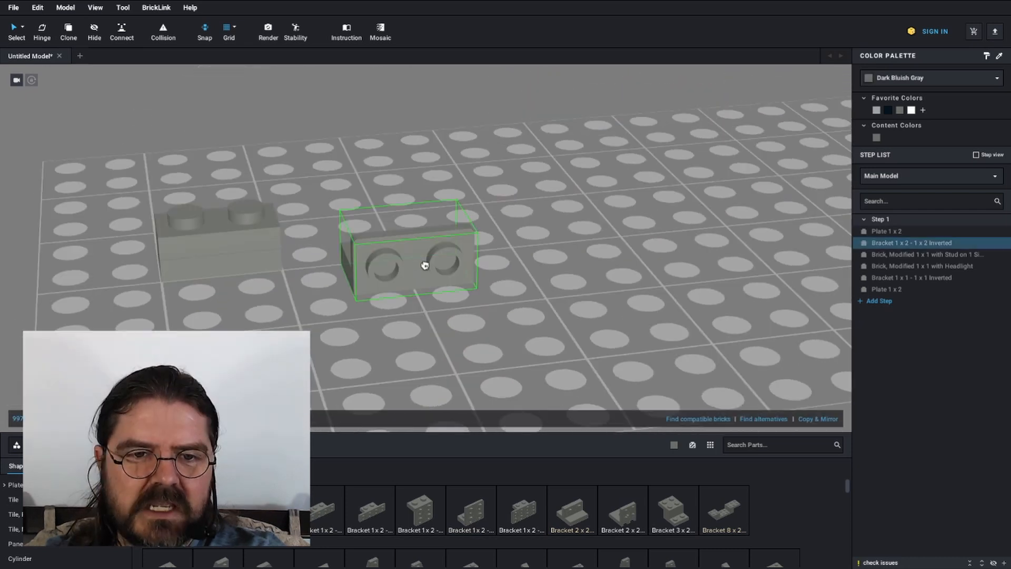
{"action": "left_click", "coordinate": [572, 331]}
{"action": "right_click_drag", "start_coordinate": [571, 331], "coordinate": [618, 298]}
Place a 1 x 2 plate end to end with the inverted 1 x 2 bracket.
{"action": "middle_click_drag", "start_coordinate": [422, 316], "coordinate": [599, 273]}
{"action": "scroll", "coordinate": [599, 273], "scroll_direction": "up", "scroll_amount": 4}
{"action": "right_click_drag", "start_coordinate": [550, 217], "coordinate": [653, 224]}
{"action": "left_click_drag", "start_coordinate": [746, 281], "coordinate": [508, 183]}
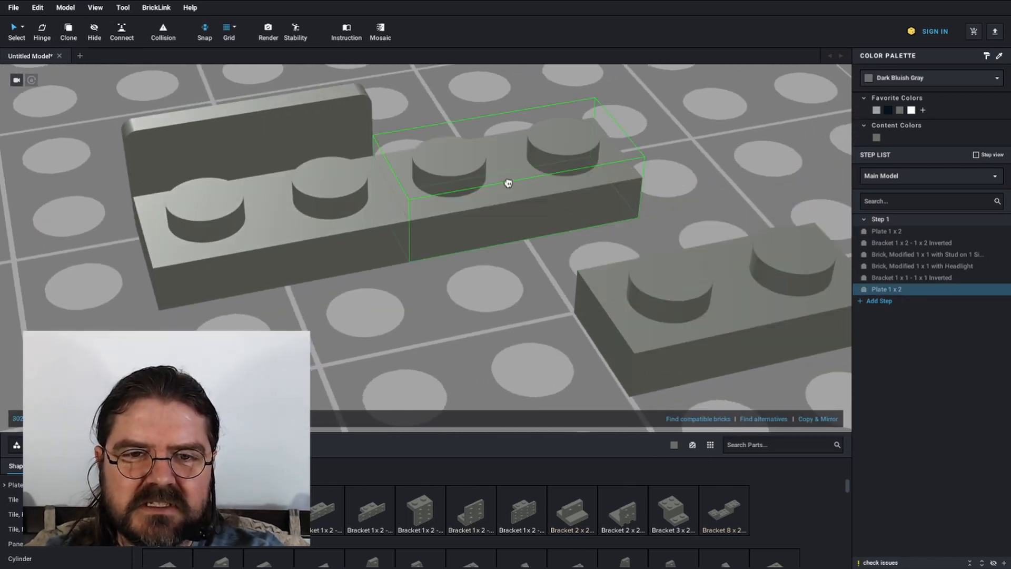
{"action": "scroll", "coordinate": [356, 282], "scroll_direction": "down", "scroll_amount": 3}
{"action": "scroll", "coordinate": [500, 312], "scroll_direction": "up", "scroll_amount": 2}
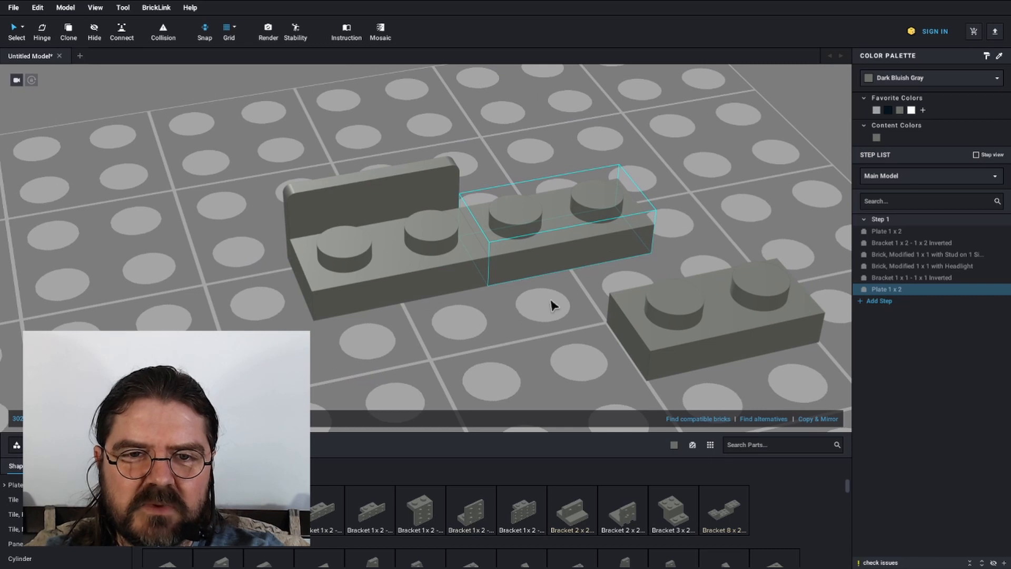
Remove the spare plate, stand the other 1 x 2 plate on its side next to the bracket and compare them from above.
{"action": "right_click_drag", "start_coordinate": [557, 296], "coordinate": [447, 283]}
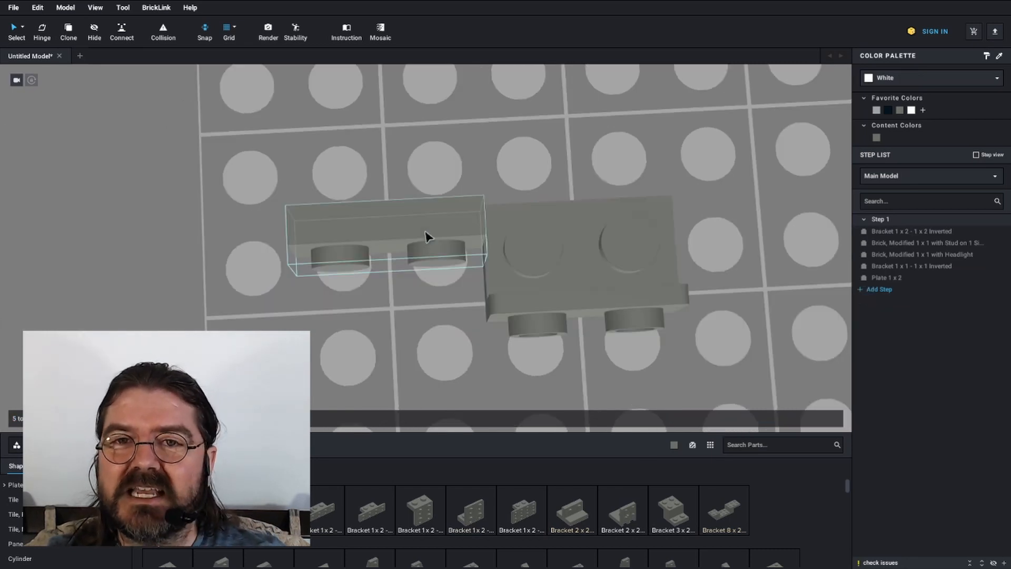
{"action": "right_click_drag", "start_coordinate": [727, 216], "coordinate": [785, 200]}
{"action": "right_click_drag", "start_coordinate": [606, 247], "coordinate": [609, 222]}
{"action": "left_click", "coordinate": [615, 246]}
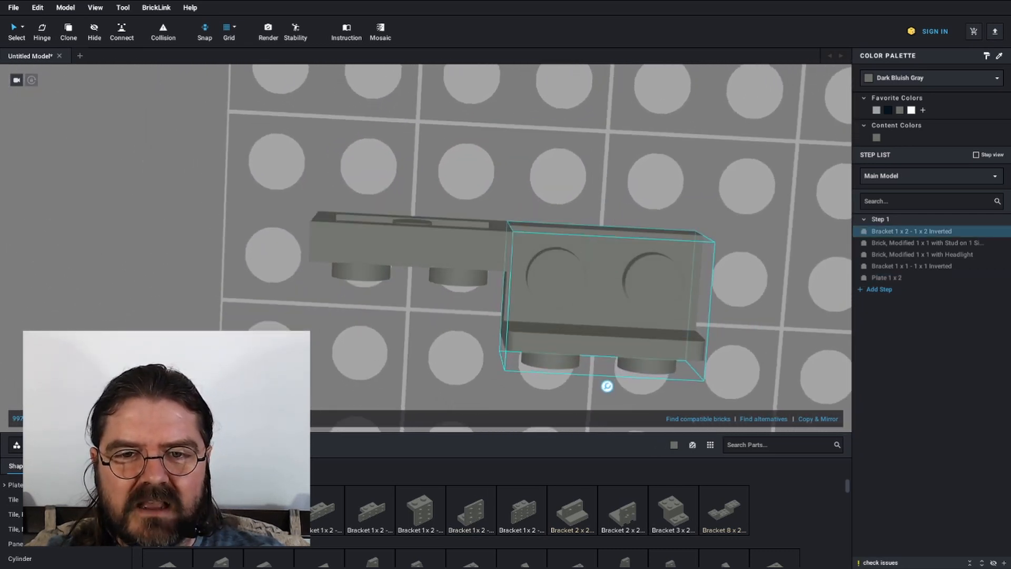
{"action": "right_click_drag", "start_coordinate": [585, 282], "coordinate": [572, 250]}
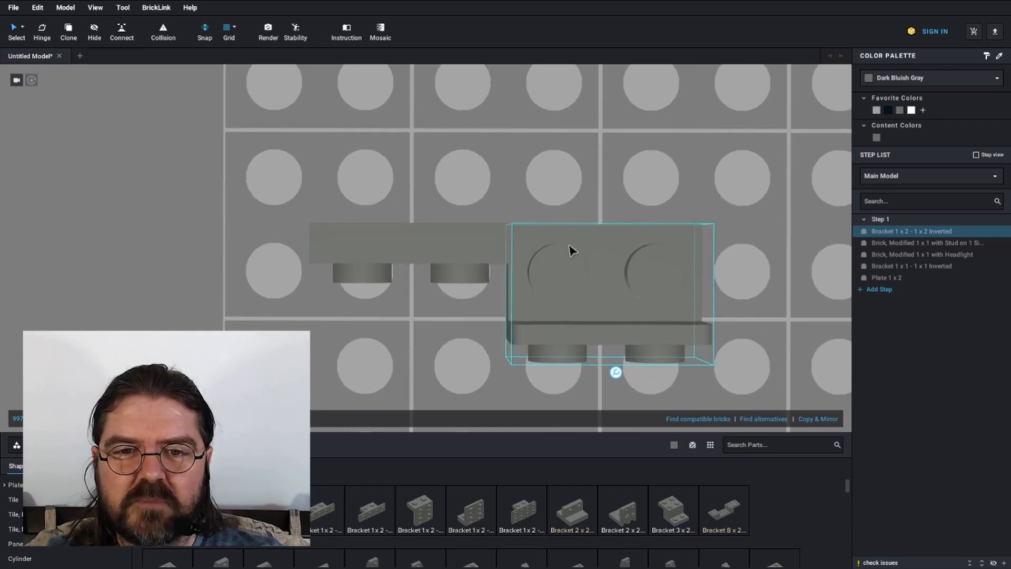
Add two copies of the upright 1 x 2 plate in front of it, making three layers beside the bracket.
{"action": "left_click", "coordinate": [440, 261]}
{"action": "key", "text": "ctrl+v"}
{"action": "left_click", "coordinate": [400, 292]}
{"action": "key", "text": "ctrl+v"}
{"action": "left_click", "coordinate": [400, 334]}
{"action": "middle_click_drag", "start_coordinate": [561, 218], "coordinate": [561, 171]}
{"action": "left_click", "coordinate": [772, 290]}
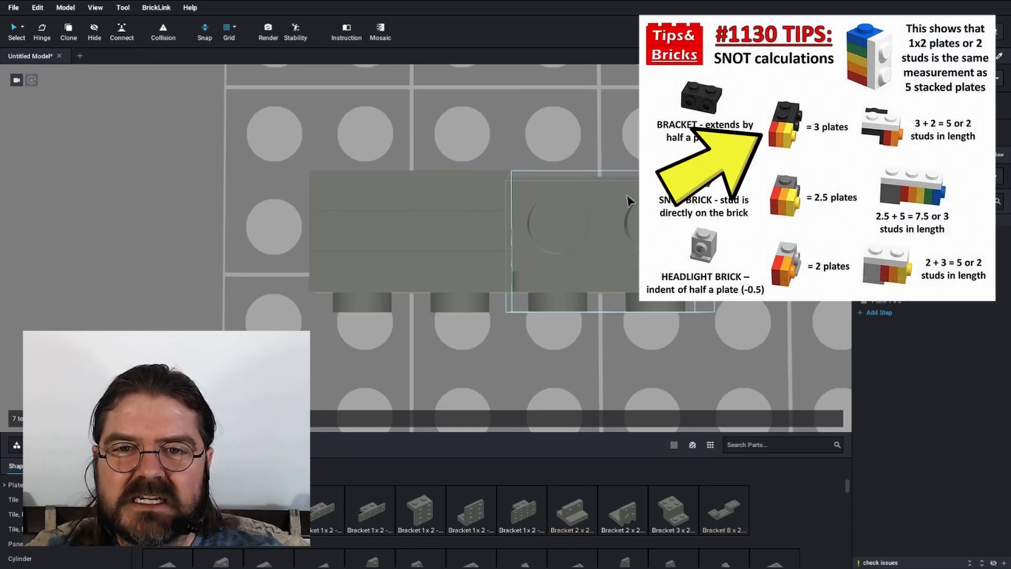
{"action": "right_click_drag", "start_coordinate": [598, 343], "coordinate": [607, 307]}
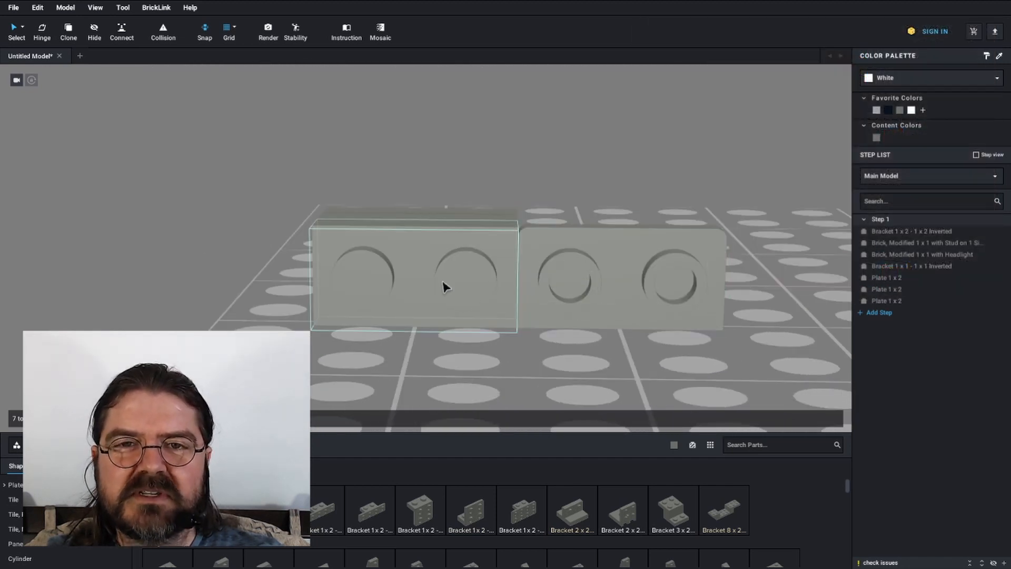
Separate the inverted 1 x 2 bracket from the three-plate stack and move the headlight brick over beside the bracket.
{"action": "right_click_drag", "start_coordinate": [512, 315], "coordinate": [447, 243]}
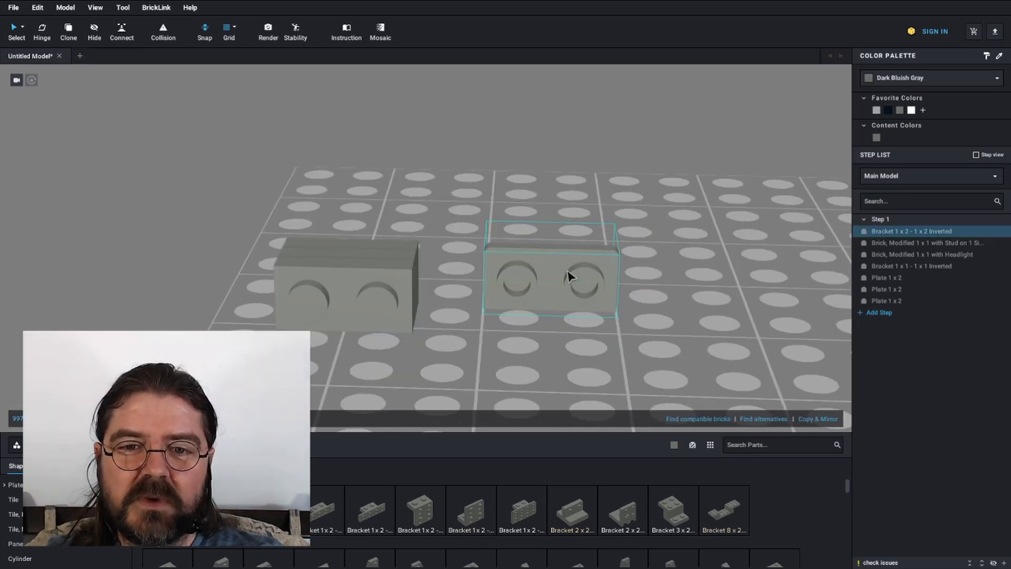
{"action": "middle_click_drag", "start_coordinate": [747, 306], "coordinate": [565, 293]}
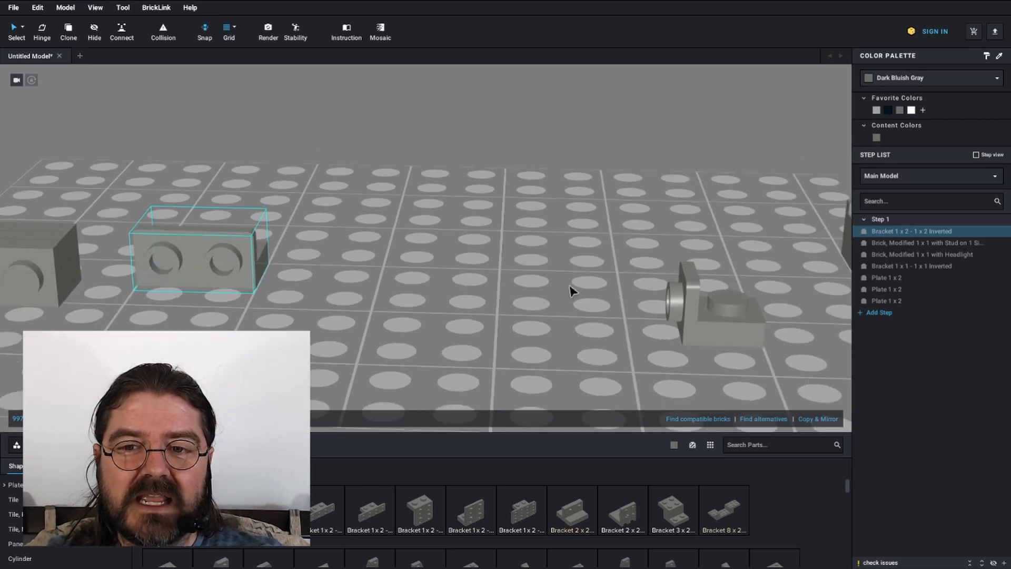
{"action": "scroll", "coordinate": [573, 293], "scroll_direction": "down", "scroll_amount": 2}
{"action": "left_click_drag", "start_coordinate": [780, 210], "coordinate": [363, 243]}
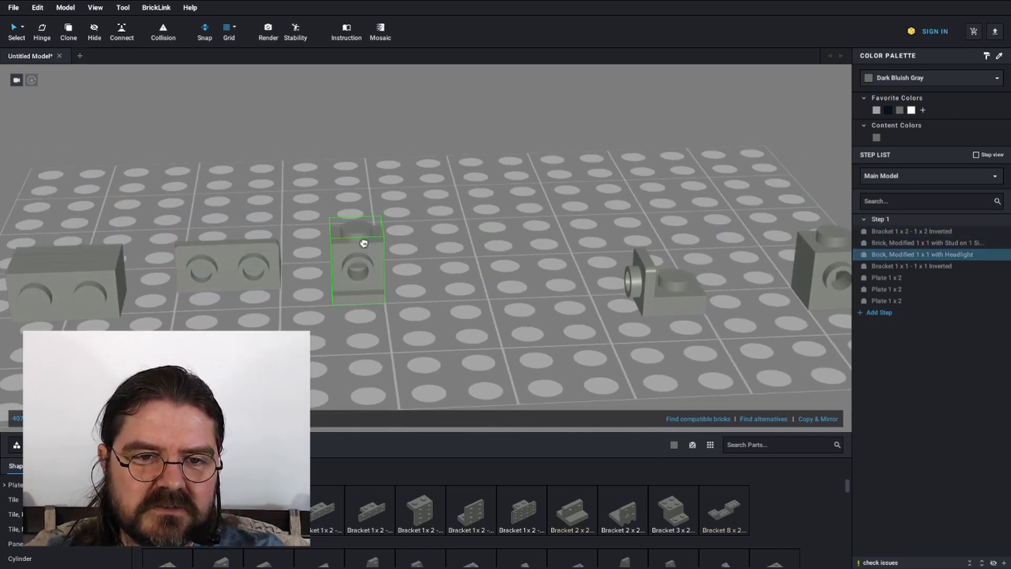
Place a copy of the headlight brick next to the original and mount the inverted 1 x 2 bracket on top of both.
{"action": "key", "text": "ctrl+c"}
{"action": "key", "text": "ctrl+v"}
{"action": "left_click", "coordinate": [411, 256]}
{"action": "left_click_drag", "start_coordinate": [270, 266], "coordinate": [412, 226]}
{"action": "left_click", "coordinate": [514, 301]}
{"action": "scroll", "coordinate": [514, 300], "scroll_direction": "up", "scroll_amount": 4}
{"action": "right_click_drag", "start_coordinate": [514, 300], "coordinate": [610, 304]}
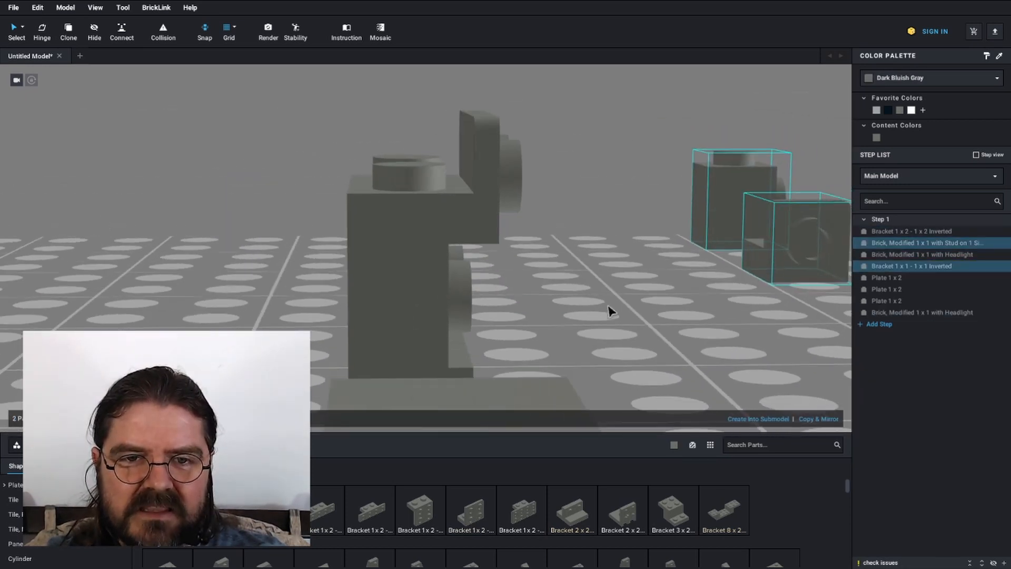
{"action": "left_click", "coordinate": [469, 227]}
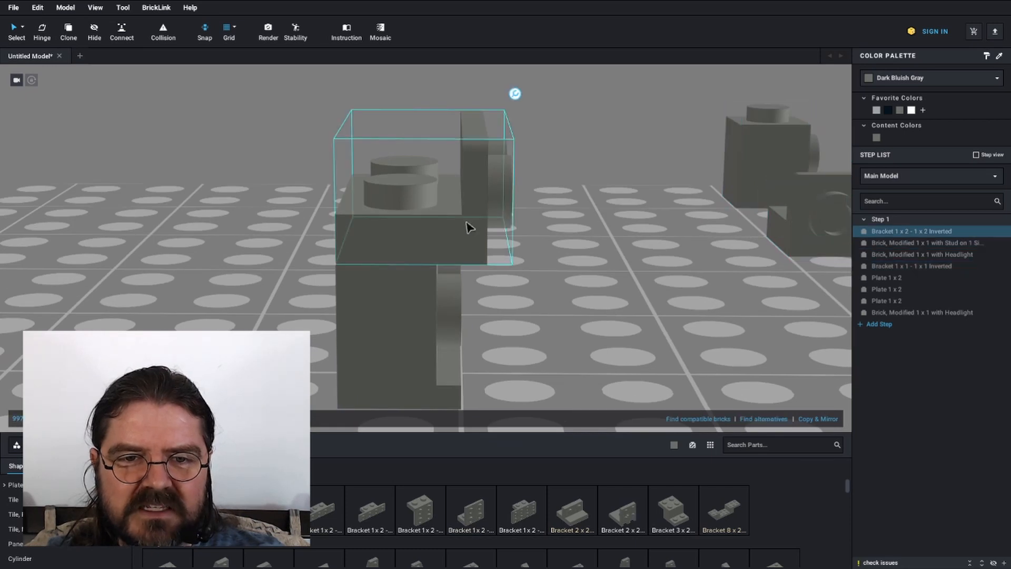
{"action": "left_click", "coordinate": [406, 320]}
Add three more 1 x 2 plates and build a tall plate stack next to a single flat 1 x 2 plate.
{"action": "right_click_drag", "start_coordinate": [517, 330], "coordinate": [201, 322]}
{"action": "scroll", "coordinate": [526, 301], "scroll_direction": "down", "scroll_amount": 4}
{"action": "left_click_drag", "start_coordinate": [200, 322], "coordinate": [503, 242]}
{"action": "left_click", "coordinate": [614, 243]}
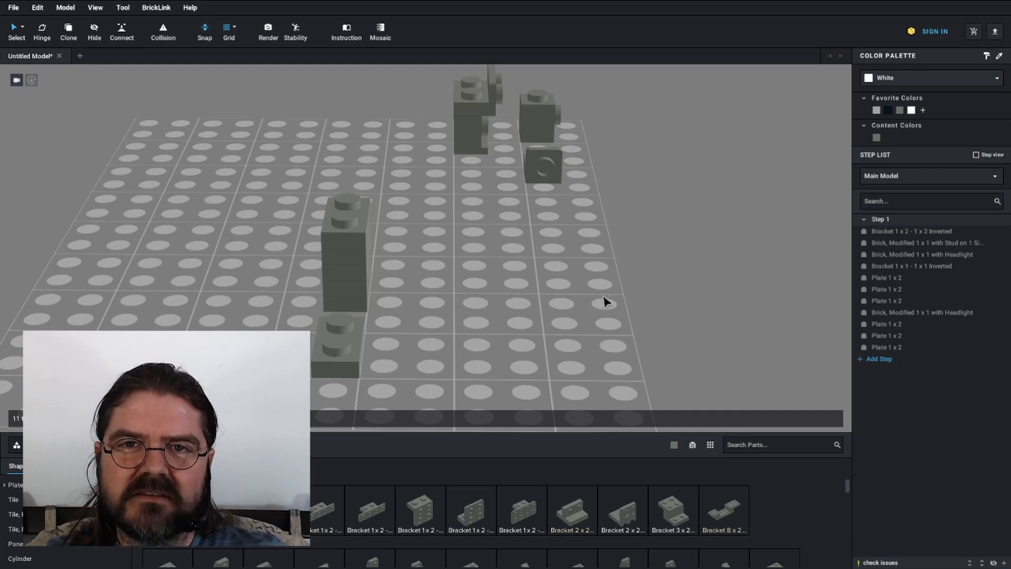
Move the inverted 1 x 2 bracket down beside the plate stack and attach two 1 x 2 plates to its side studs.
{"action": "left_click_drag", "start_coordinate": [477, 103], "coordinate": [477, 345]}
{"action": "left_click", "coordinate": [572, 330]}
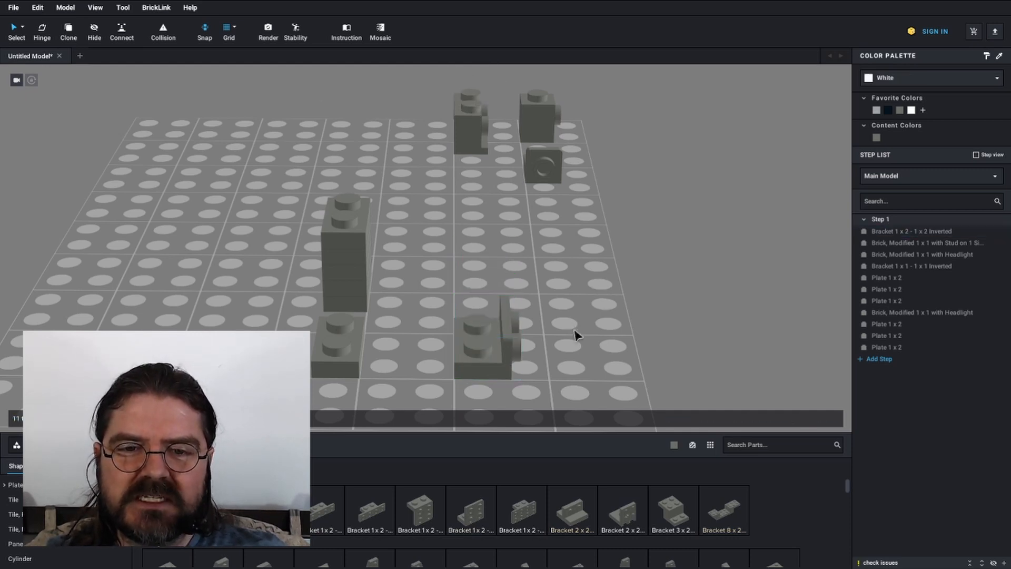
{"action": "middle_click_drag", "start_coordinate": [574, 332], "coordinate": [564, 304]}
{"action": "right_click_drag", "start_coordinate": [622, 333], "coordinate": [480, 321]}
{"action": "scroll", "coordinate": [480, 320], "scroll_direction": "up", "scroll_amount": 2}
{"action": "middle_click_drag", "start_coordinate": [338, 311], "coordinate": [492, 296]}
{"action": "right_click_drag", "start_coordinate": [548, 300], "coordinate": [488, 293]}
{"action": "left_click_drag", "start_coordinate": [353, 157], "coordinate": [378, 285]}
{"action": "left_click", "coordinate": [544, 298]}
{"action": "scroll", "coordinate": [544, 298], "scroll_direction": "down", "scroll_amount": 2}
{"action": "right_click_drag", "start_coordinate": [545, 298], "coordinate": [565, 325]}
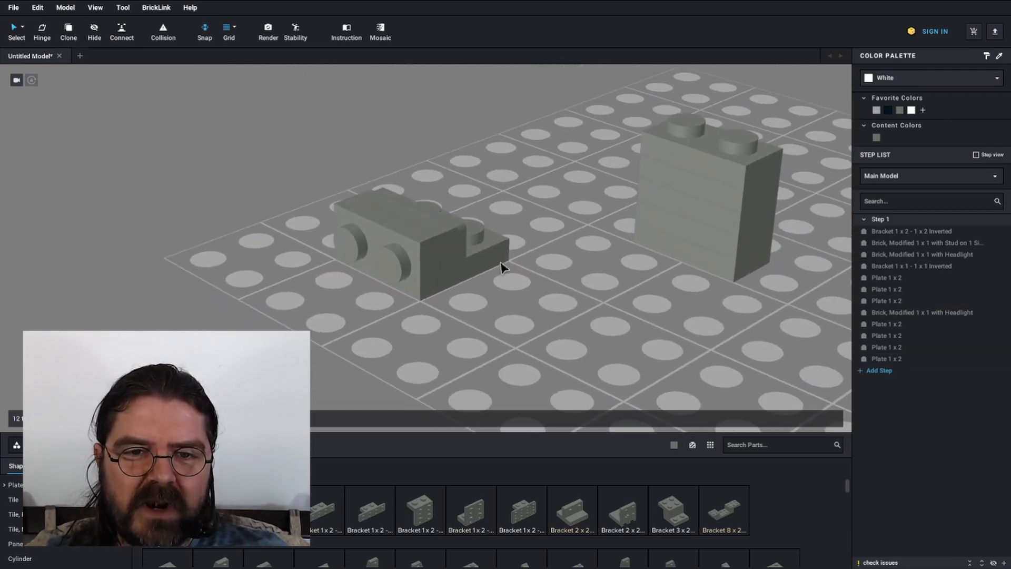
Select the five stacked 1 x 2 plates and lay them on their side directly against the bracket with its two plates.
{"action": "left_click", "coordinate": [483, 253]}
{"action": "scroll", "coordinate": [535, 295], "scroll_direction": "up", "scroll_amount": 3}
{"action": "right_click_drag", "start_coordinate": [586, 293], "coordinate": [540, 320]}
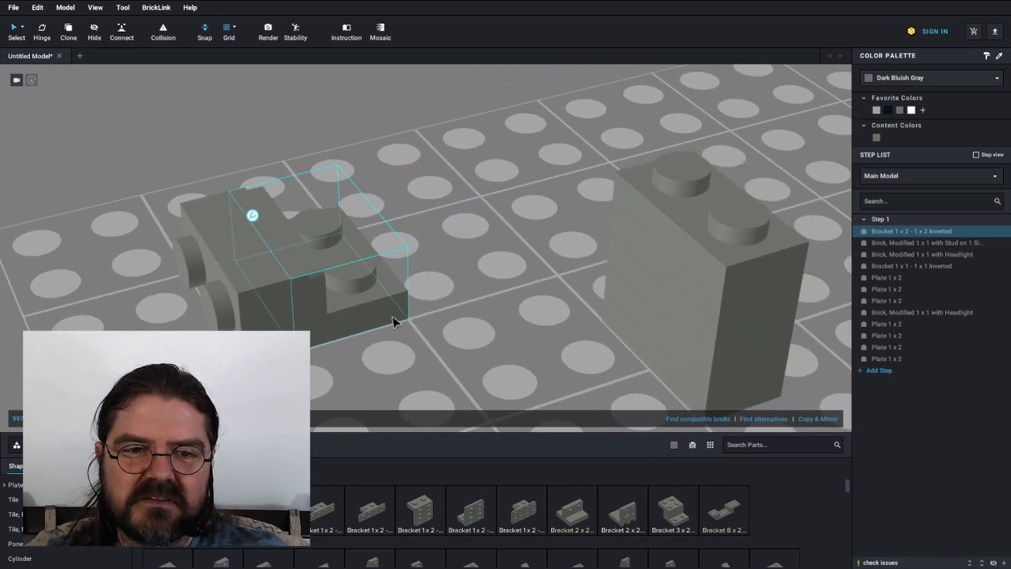
{"action": "right_click_drag", "start_coordinate": [373, 322], "coordinate": [432, 323]}
{"action": "scroll", "coordinate": [432, 323], "scroll_direction": "down", "scroll_amount": 2}
{"action": "left_click", "coordinate": [671, 169]}
{"action": "left_click", "coordinate": [673, 183], "text": "ctrl"}
{"action": "left_click", "coordinate": [668, 199], "text": "ctrl"}
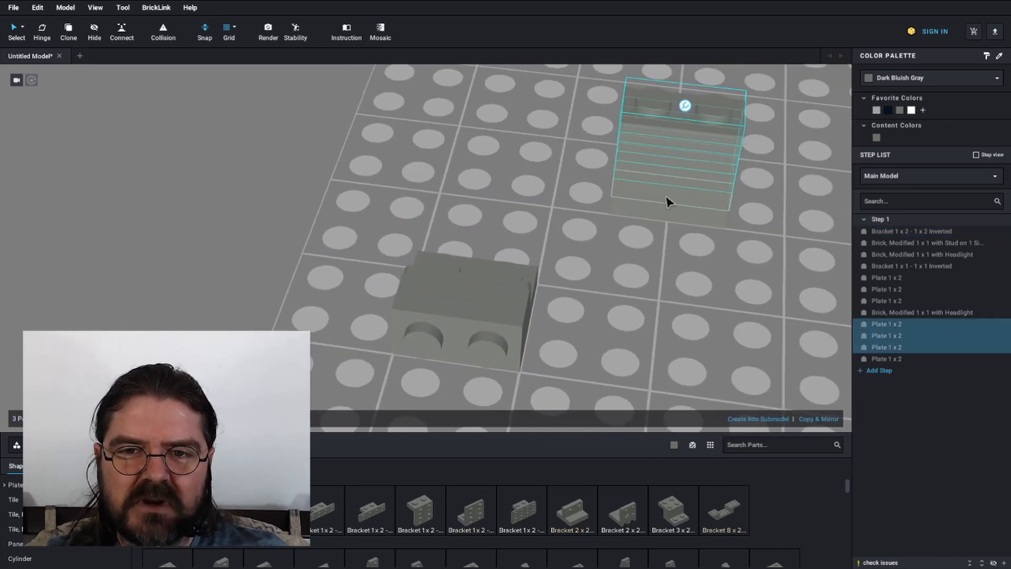
{"action": "left_click", "coordinate": [668, 202], "text": "ctrl"}
{"action": "left_click", "coordinate": [672, 217], "text": "ctrl"}
{"action": "left_click_drag", "start_coordinate": [688, 185], "coordinate": [598, 325]}
{"action": "right_click_drag", "start_coordinate": [685, 247], "coordinate": [682, 287]}
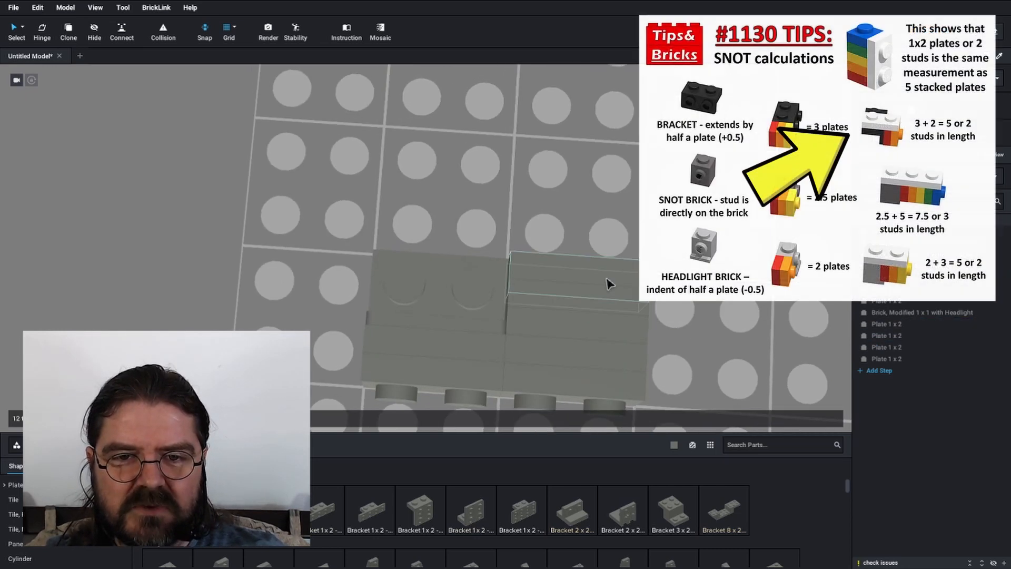
Add a copy of a 1 x 2 plate, rotated to run lengthwise along the outer side of the five-plate stack.
{"action": "left_click", "coordinate": [465, 300]}
{"action": "left_click", "coordinate": [462, 357]}
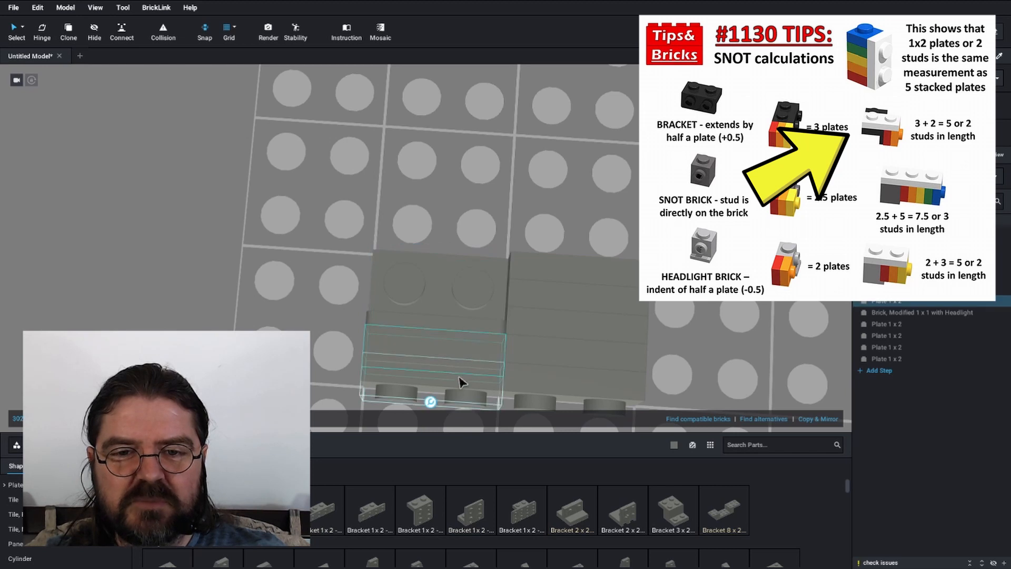
{"action": "left_click", "coordinate": [461, 379]}
{"action": "middle_click_drag", "start_coordinate": [651, 296], "coordinate": [619, 242]}
{"action": "left_click", "coordinate": [603, 223]}
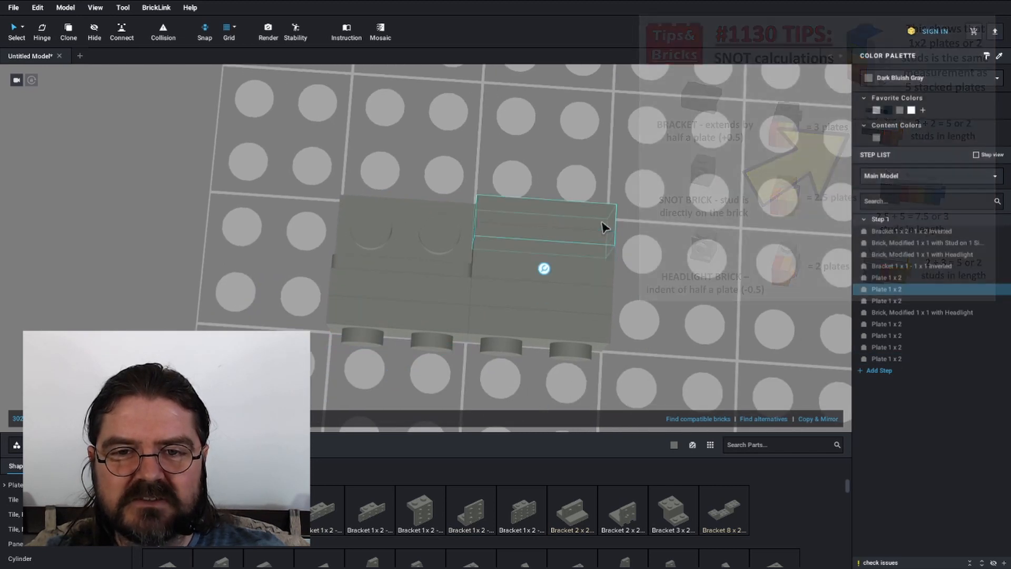
{"action": "key", "text": "ctrl+v"}
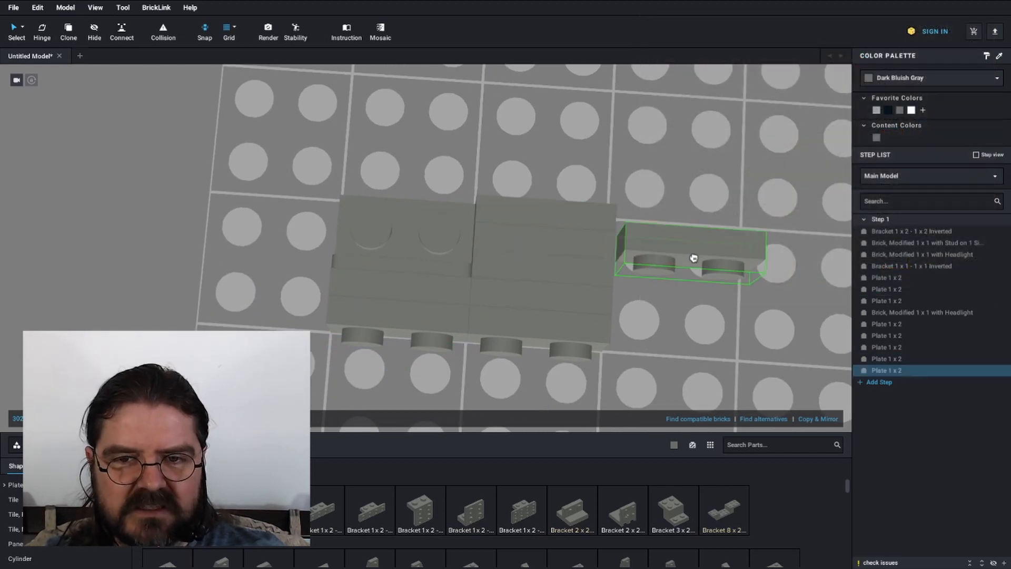
{"action": "key", "text": "Right"}
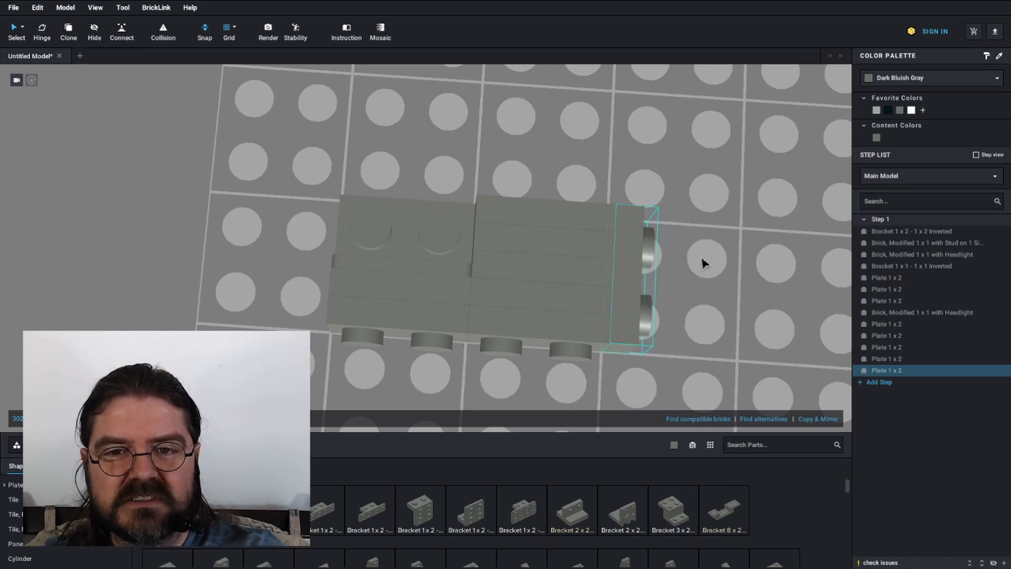
{"action": "left_click", "coordinate": [685, 268]}
{"action": "right_click_drag", "start_coordinate": [733, 286], "coordinate": [675, 281]}
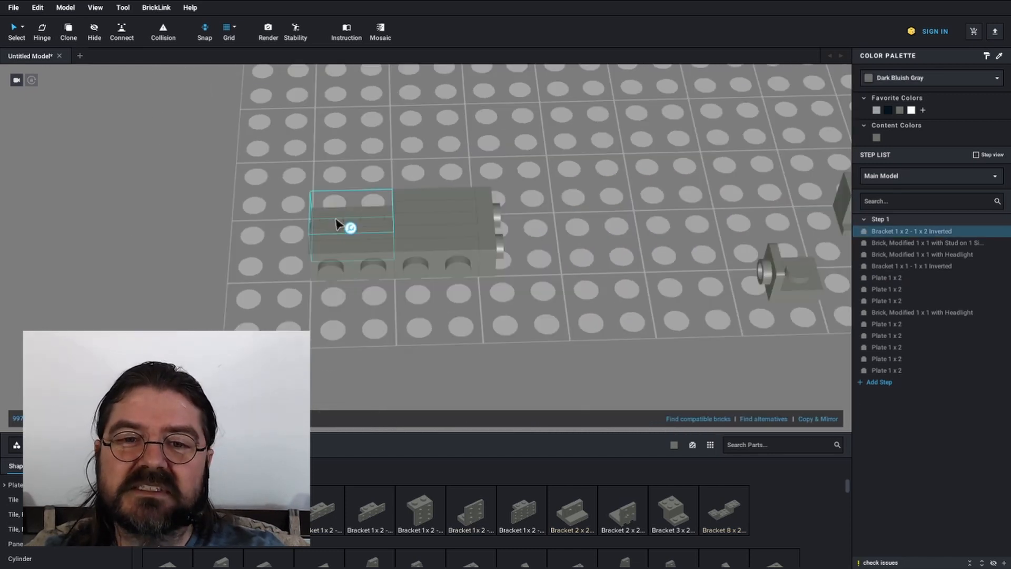
Take the inverted 1 x 2 bracket out of the assembly and put the two headlight bricks in its place.
{"action": "left_click_drag", "start_coordinate": [337, 223], "coordinate": [639, 165]}
{"action": "right_click_drag", "start_coordinate": [639, 165], "coordinate": [662, 185]}
{"action": "scroll", "coordinate": [697, 205], "scroll_direction": "down", "scroll_amount": 3}
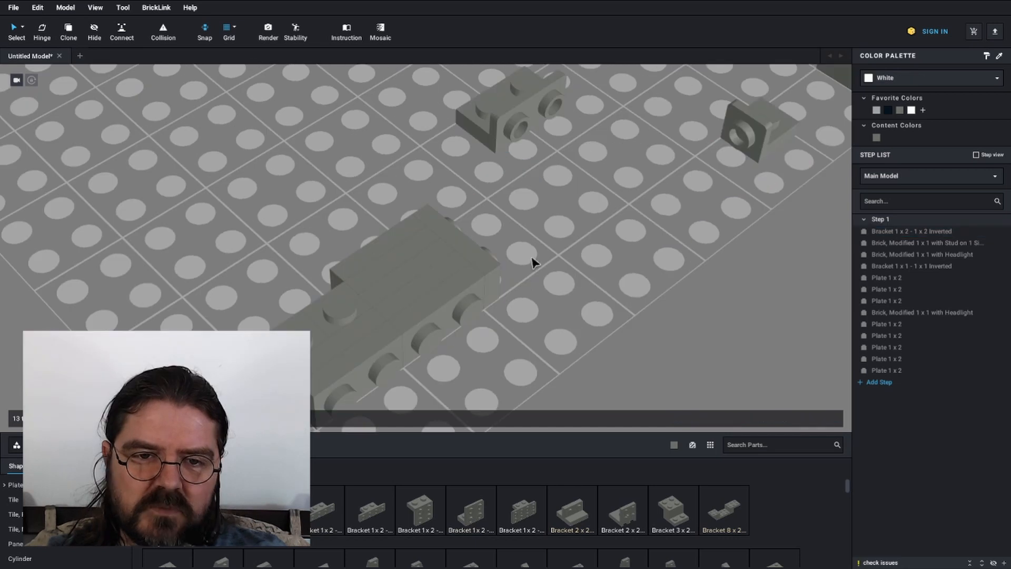
{"action": "right_click_drag", "start_coordinate": [533, 261], "coordinate": [622, 253]}
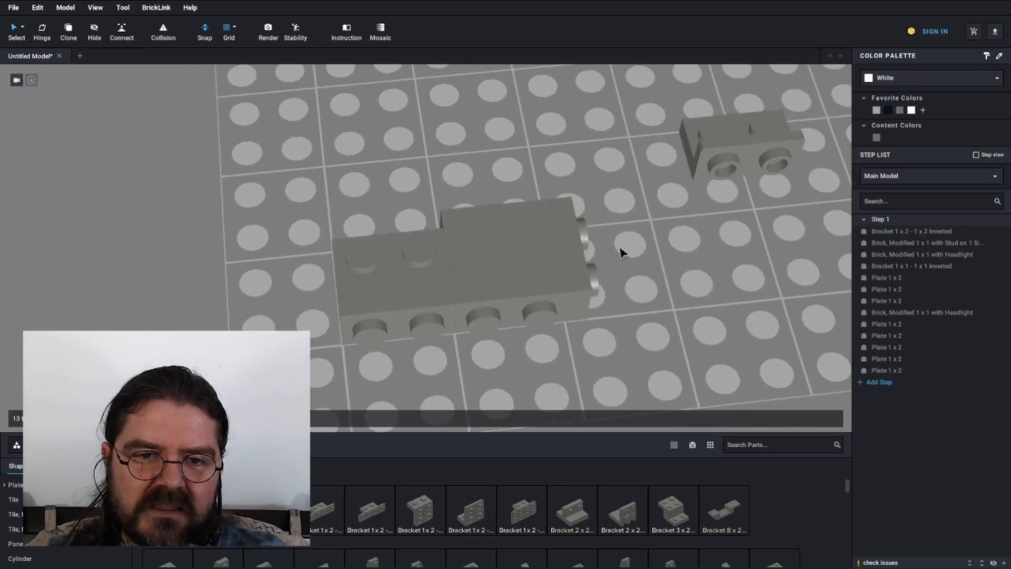
Move the rearmost 1 x 2 plate of the five-plate stack onto the plates in front of the headlight bricks.
{"action": "left_click", "coordinate": [427, 260]}
{"action": "left_click", "coordinate": [360, 263]}
{"action": "right_click_drag", "start_coordinate": [546, 282], "coordinate": [540, 289]}
{"action": "left_click", "coordinate": [506, 275]}
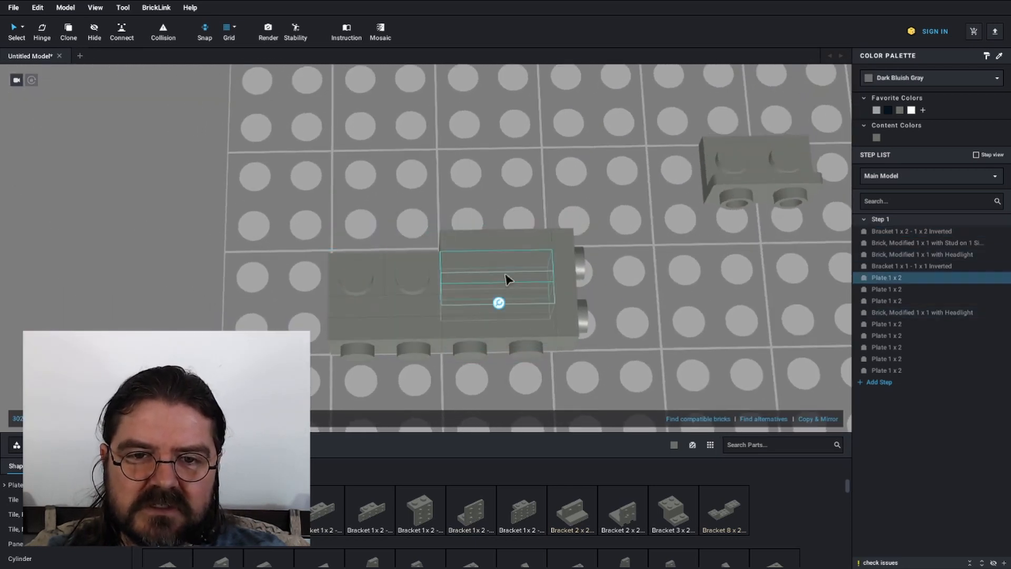
{"action": "left_click", "coordinate": [508, 279]}
{"action": "left_click", "coordinate": [425, 286]}
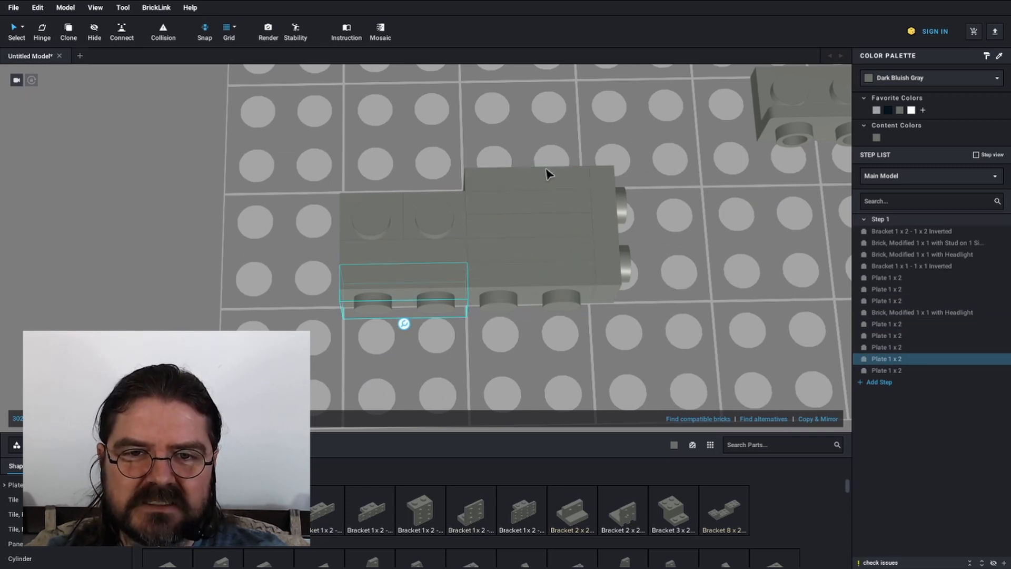
{"action": "left_click_drag", "start_coordinate": [557, 178], "coordinate": [432, 304]}
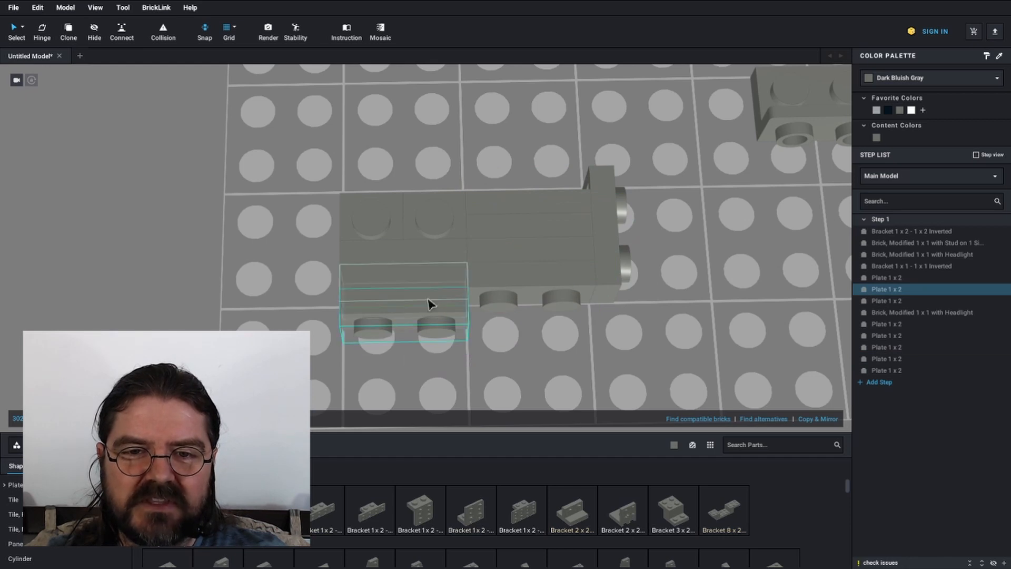
Add a copied 1 x 2 plate to the front of the shortened stack and shift the lengthwise end plate into line with it.
{"action": "key", "text": "ctrl+v"}
{"action": "left_click", "coordinate": [532, 315]}
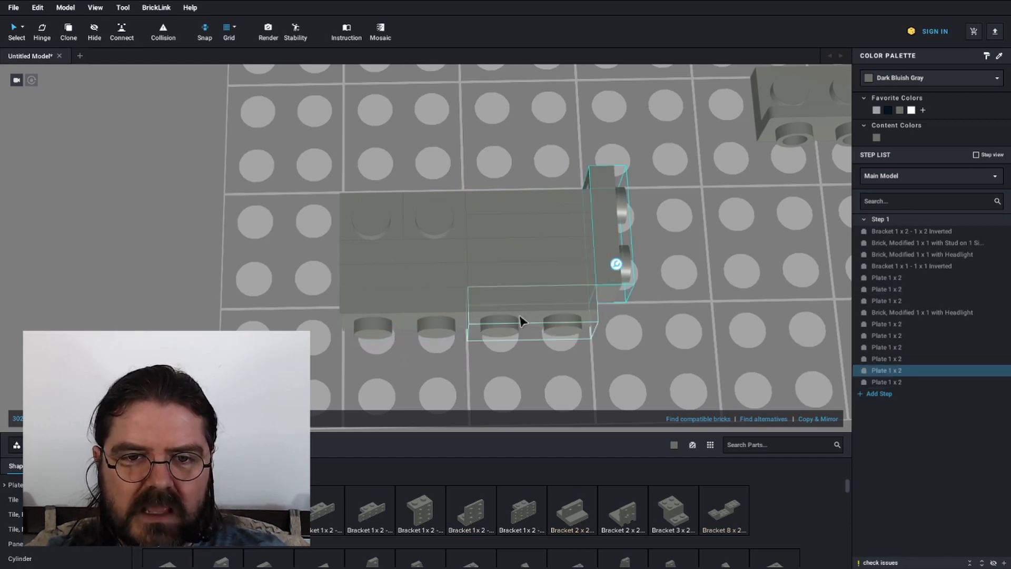
{"action": "mouse_move", "coordinate": [611, 301]}
{"action": "left_click_drag", "start_coordinate": [622, 282], "coordinate": [614, 314]}
Examine the headlight bricks with three plates against the five-plate stack and the lengthwise 1 x 2 plate.
{"action": "right_click_drag", "start_coordinate": [682, 298], "coordinate": [504, 248]}
{"action": "left_click", "coordinate": [445, 211]}
{"action": "left_click", "coordinate": [390, 187]}
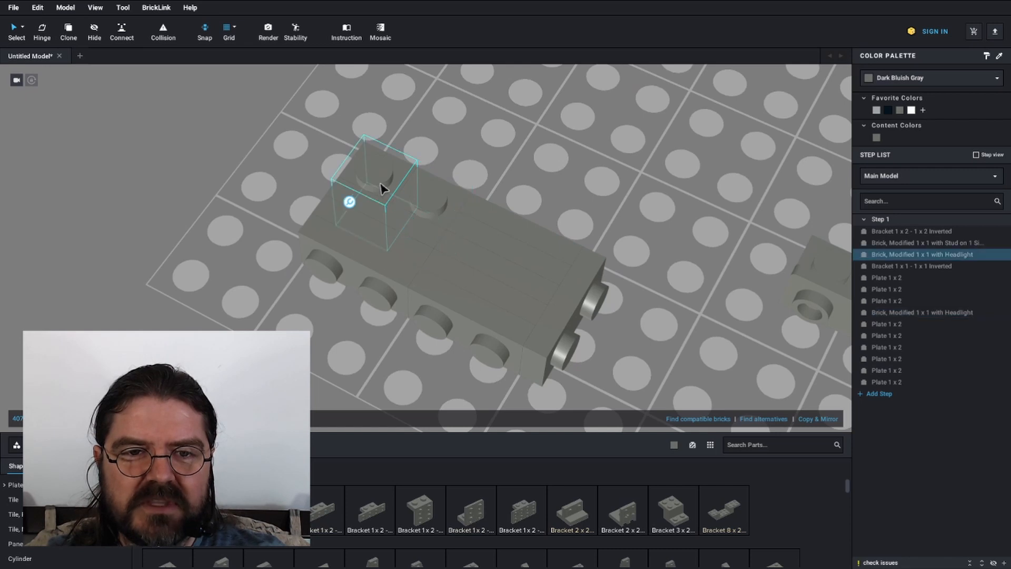
{"action": "left_click", "coordinate": [382, 229]}
{"action": "left_click", "coordinate": [387, 274]}
{"action": "left_click", "coordinate": [387, 274]}
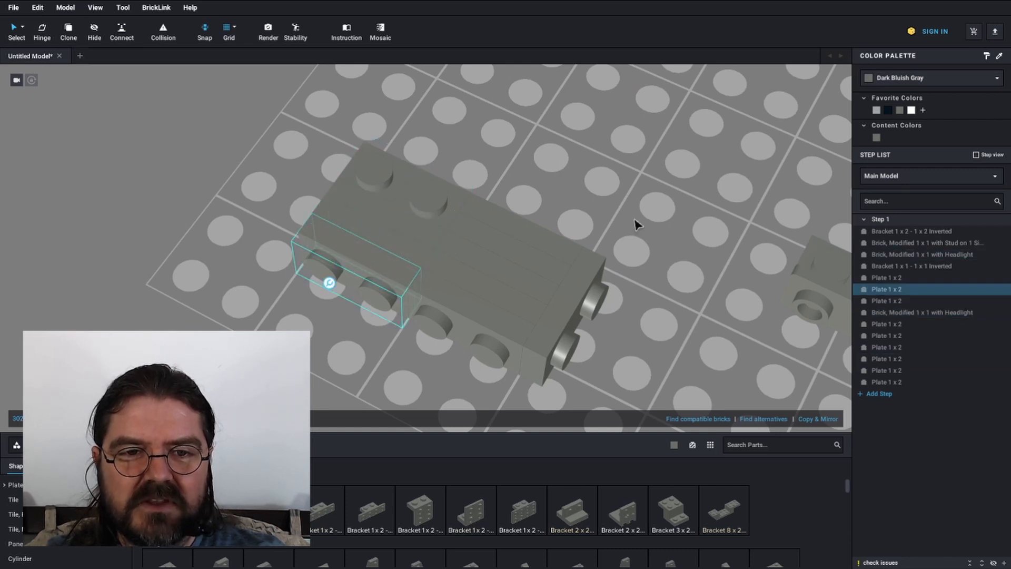
{"action": "right_click_drag", "start_coordinate": [635, 216], "coordinate": [660, 209]}
{"action": "scroll", "coordinate": [659, 209], "scroll_direction": "up", "scroll_amount": 1}
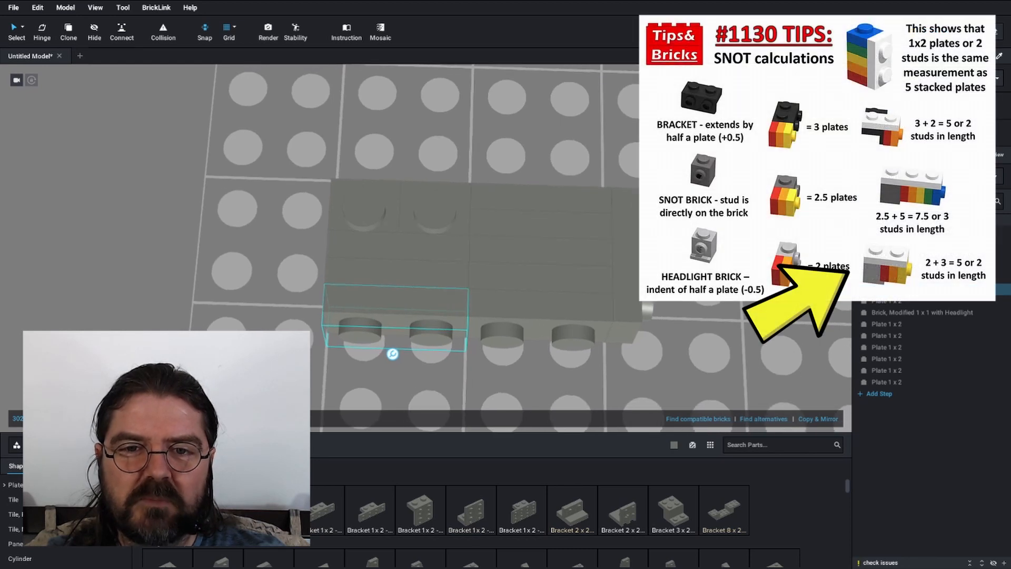
{"action": "left_click", "coordinate": [630, 212]}
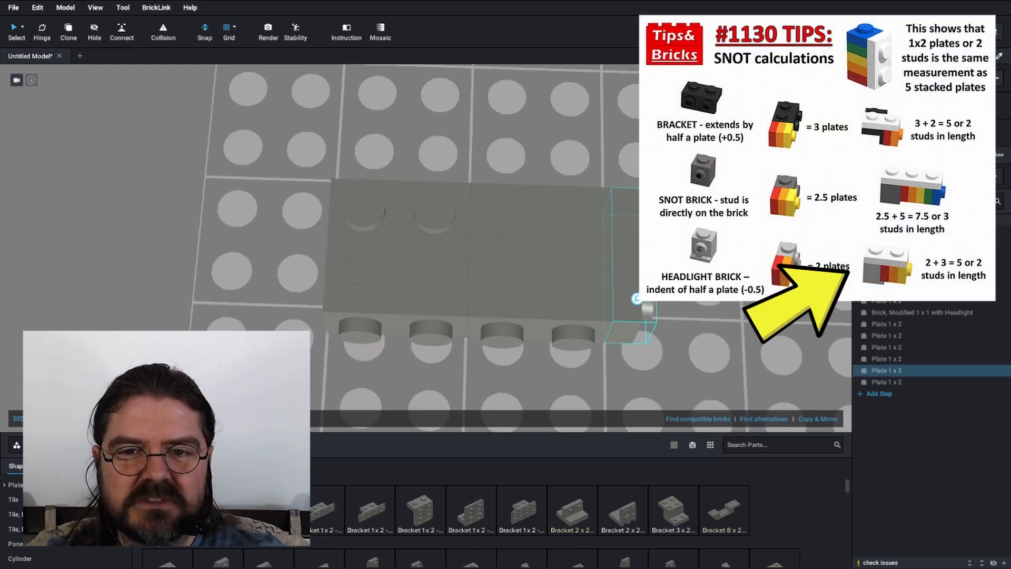
Replace the two headlight bricks with the 1 x 1 brick with a stud on one side and a copy of it.
{"action": "right_click_drag", "start_coordinate": [680, 279], "coordinate": [621, 282]}
{"action": "left_click", "coordinate": [754, 253]}
{"action": "scroll", "coordinate": [616, 281], "scroll_direction": "down", "scroll_amount": 5}
{"action": "left_click_drag", "start_coordinate": [752, 287], "coordinate": [265, 237]}
{"action": "scroll", "coordinate": [464, 260], "scroll_direction": "up", "scroll_amount": 4}
{"action": "scroll", "coordinate": [481, 205], "scroll_direction": "up", "scroll_amount": 5}
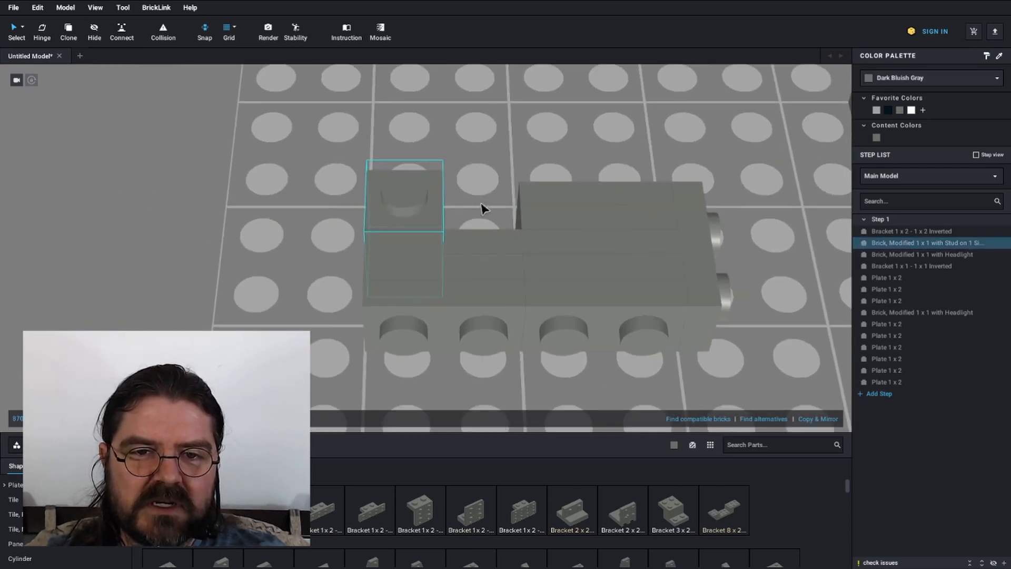
{"action": "key", "text": "ctrl+v"}
{"action": "left_click", "coordinate": [483, 222]}
Compare the depth of the side-stud bricks with three plates against the neighbouring five-plate stack.
{"action": "right_click_drag", "start_coordinate": [582, 161], "coordinate": [595, 173]}
{"action": "left_click", "coordinate": [478, 224]}
{"action": "left_click", "coordinate": [415, 219]}
{"action": "left_click", "coordinate": [493, 222]}
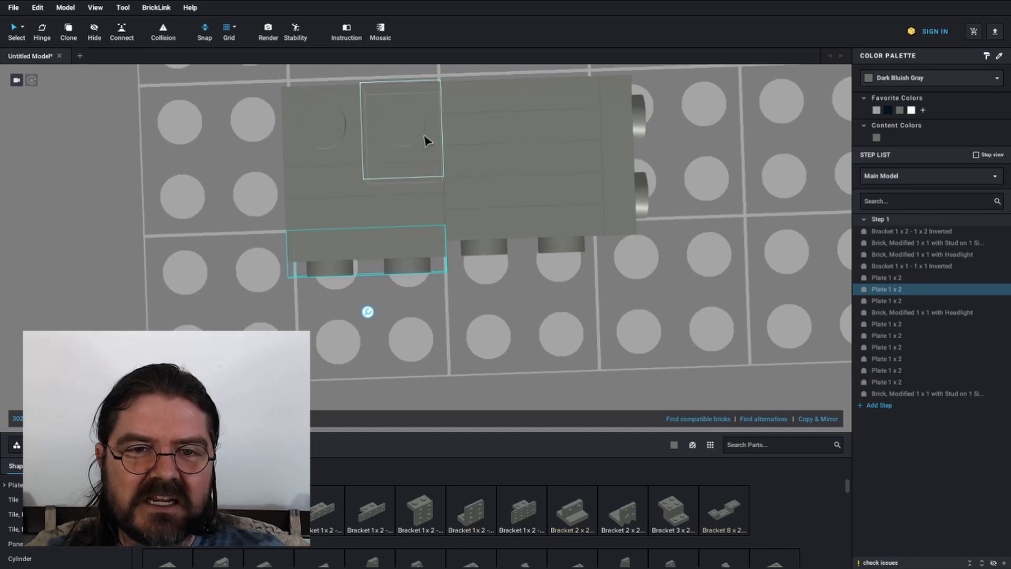
{"action": "left_click", "coordinate": [418, 186]}
{"action": "left_click", "coordinate": [410, 215]}
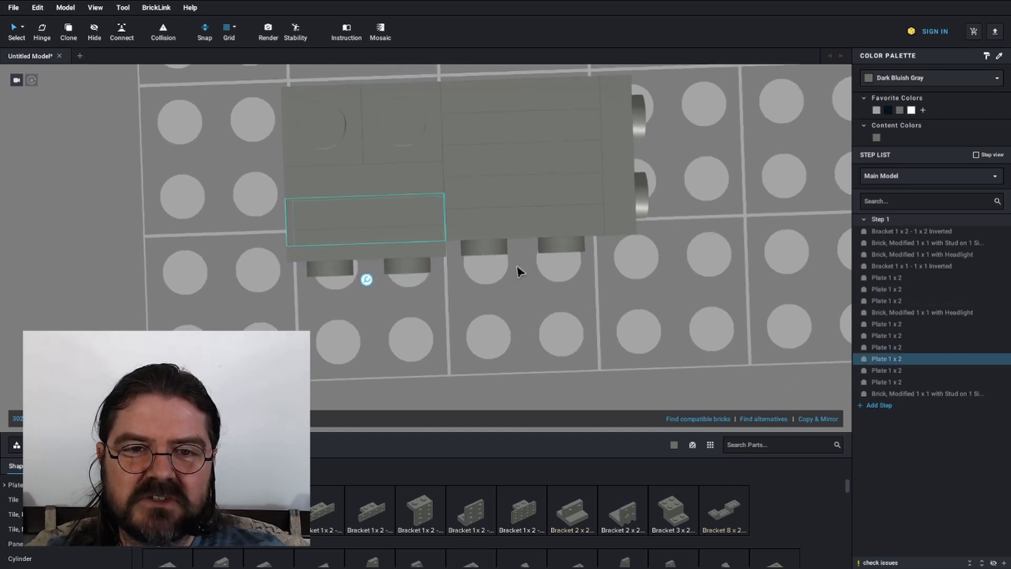
{"action": "left_click", "coordinate": [406, 259]}
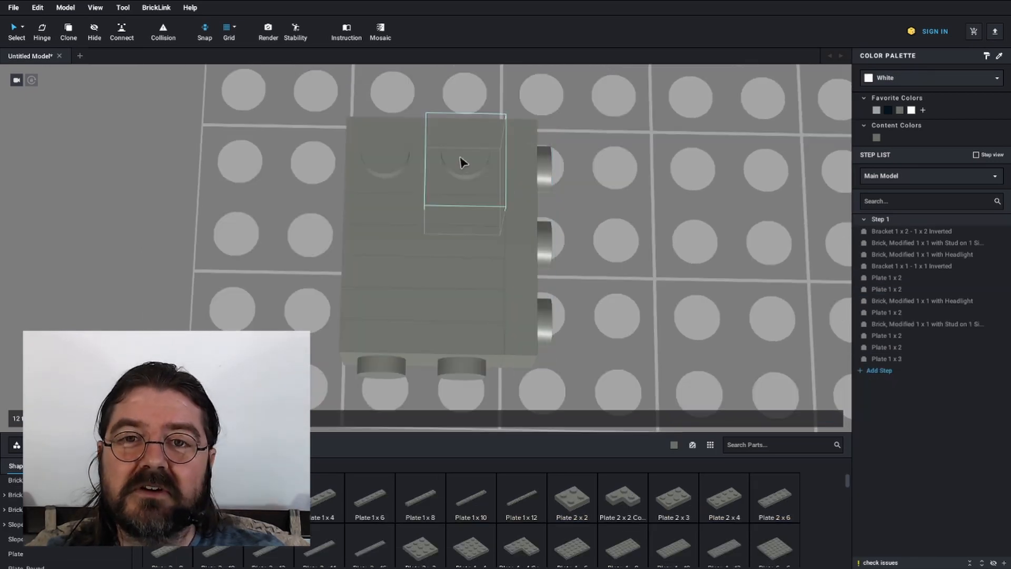
Examine the side-stud bricks and their attached plates against the 1 x 3 plate running along their side.
{"action": "right_click_drag", "start_coordinate": [598, 222], "coordinate": [540, 235]}
{"action": "left_click", "coordinate": [539, 235]}
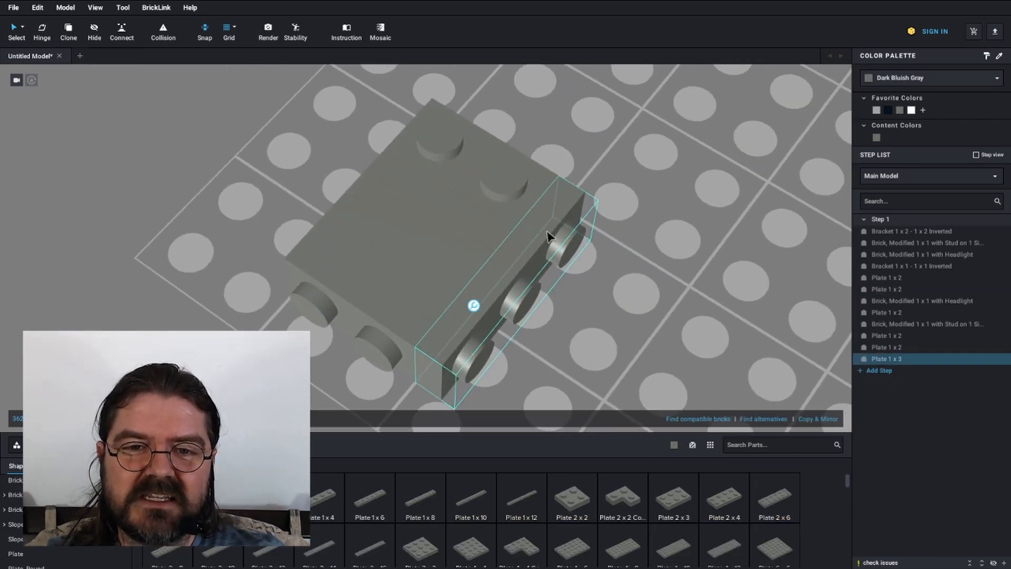
{"action": "right_click_drag", "start_coordinate": [593, 273], "coordinate": [601, 277]}
{"action": "left_click", "coordinate": [434, 201]}
{"action": "left_click", "coordinate": [467, 275]}
{"action": "left_click", "coordinate": [470, 298]}
{"action": "left_click", "coordinate": [470, 349]}
{"action": "right_click_drag", "start_coordinate": [469, 349], "coordinate": [477, 351]}
{"action": "right_click_drag", "start_coordinate": [455, 404], "coordinate": [420, 415]}
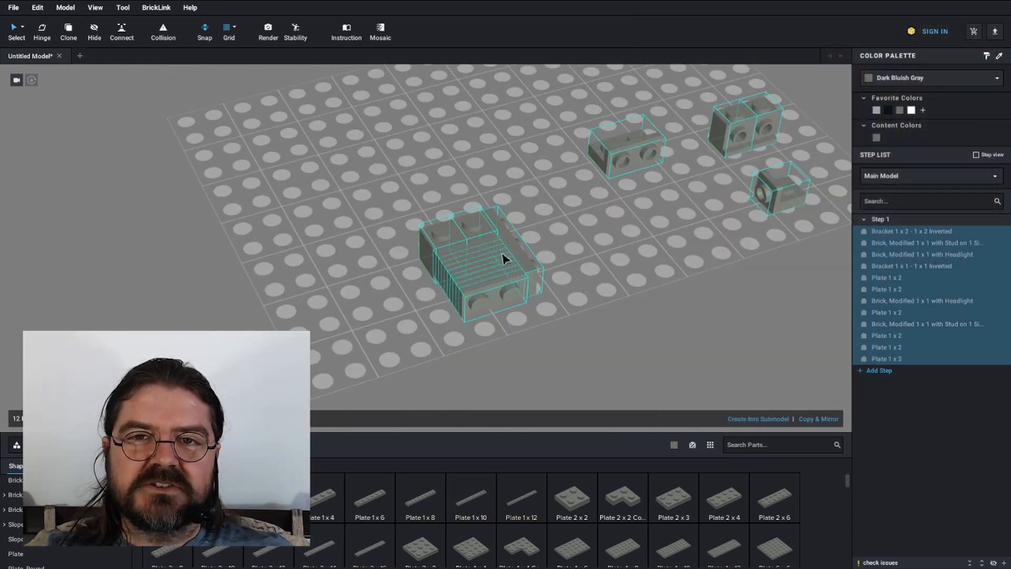
{"action": "right_click_drag", "start_coordinate": [672, 247], "coordinate": [678, 260]}
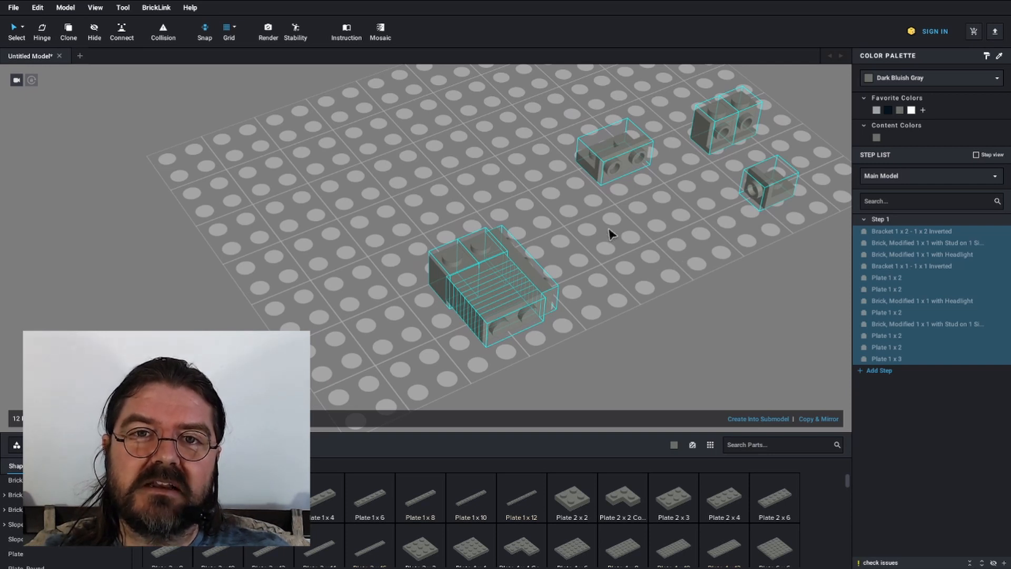
{"action": "right_click_drag", "start_coordinate": [601, 228], "coordinate": [617, 237]}
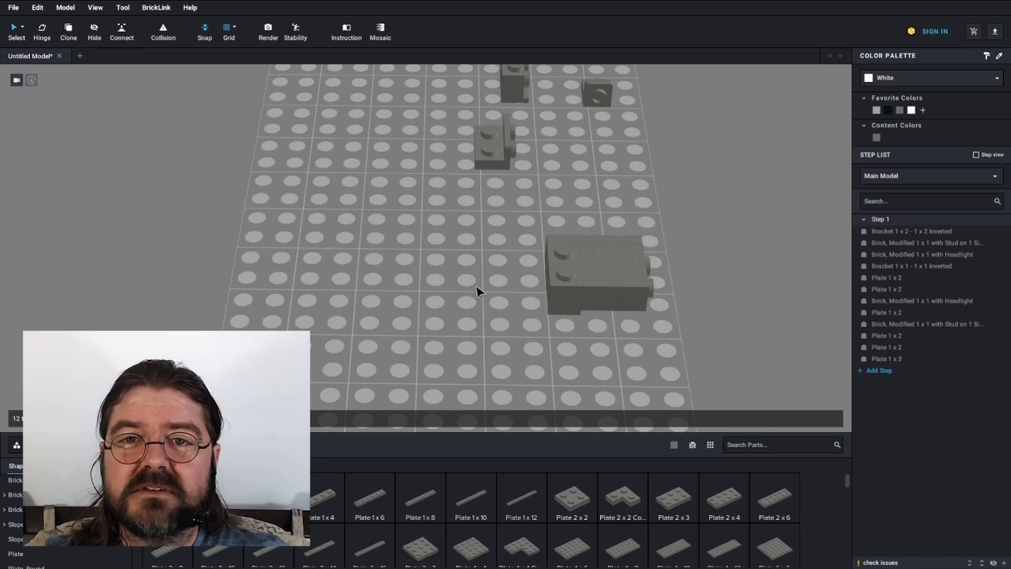
{"action": "right_click_drag", "start_coordinate": [478, 291], "coordinate": [496, 275]}
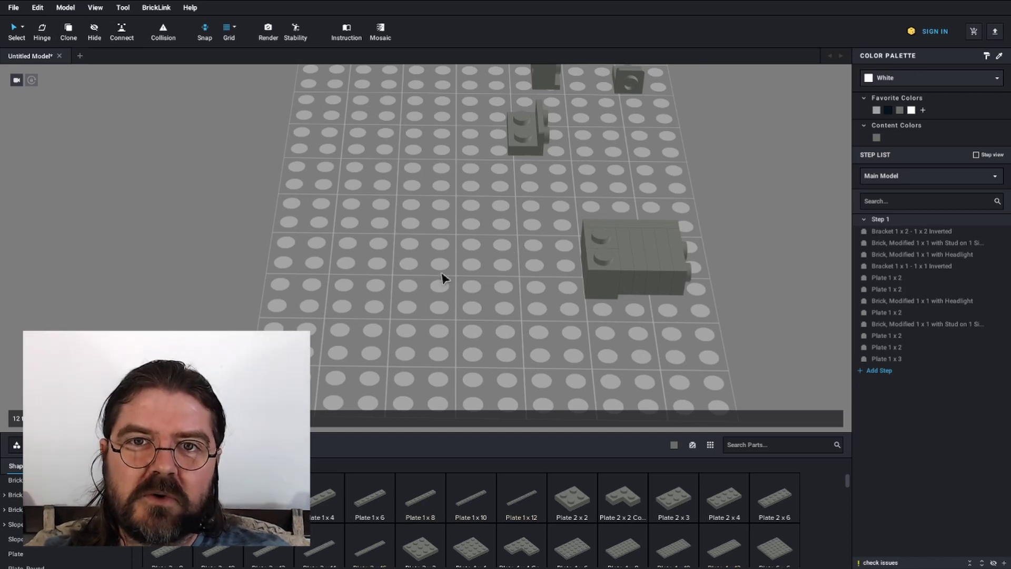
{"action": "right_click_drag", "start_coordinate": [443, 280], "coordinate": [475, 387]}
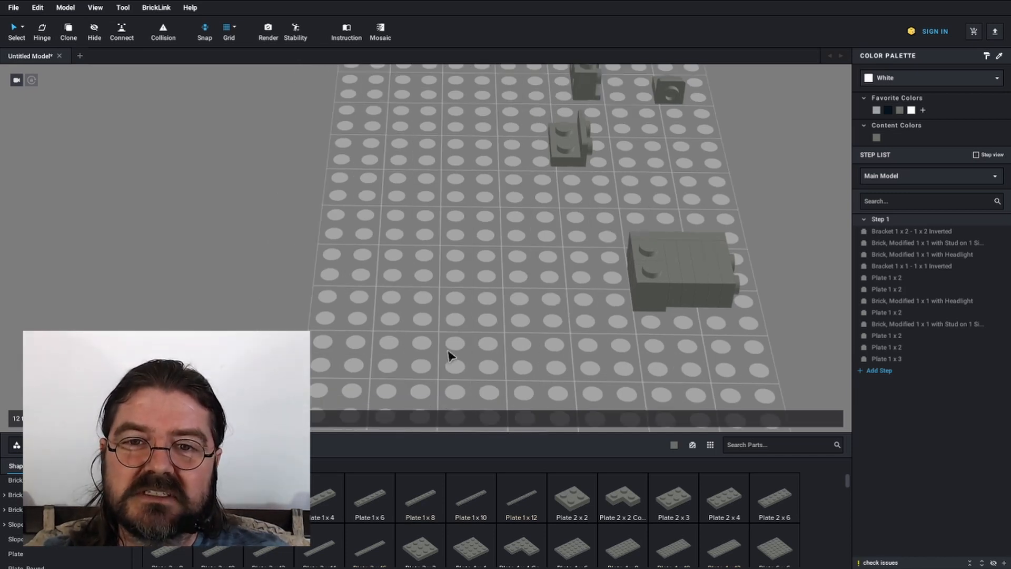
Place a 2 x 6 plate flat on an empty area of the baseplate, away from the existing assemblies.
{"action": "right_click_drag", "start_coordinate": [435, 329], "coordinate": [459, 316]}
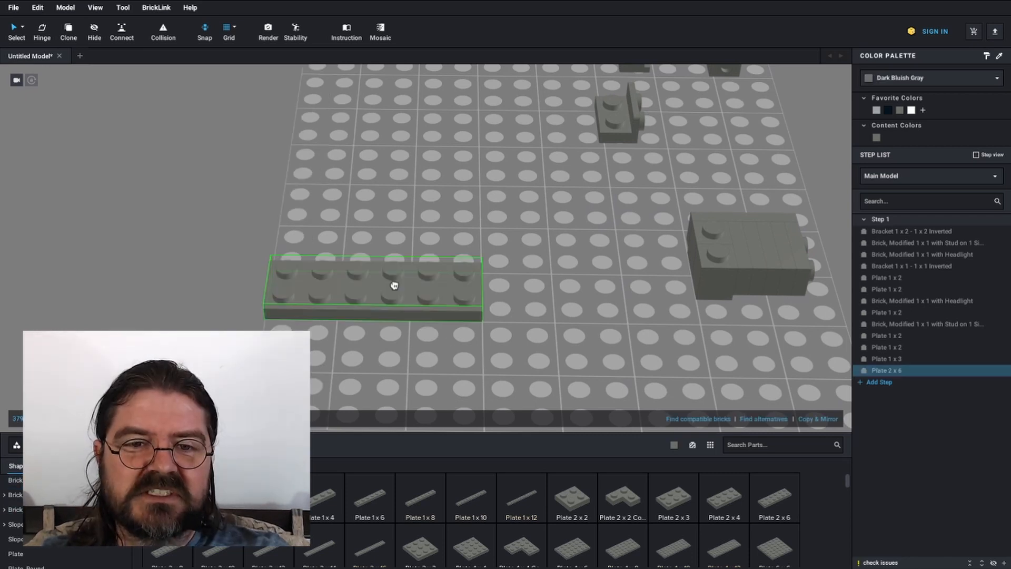
{"action": "left_click", "coordinate": [393, 285]}
{"action": "middle_click_drag", "start_coordinate": [320, 307], "coordinate": [397, 290]}
{"action": "key", "text": "Escape"}
{"action": "scroll", "coordinate": [564, 315], "scroll_direction": "up", "scroll_amount": 5}
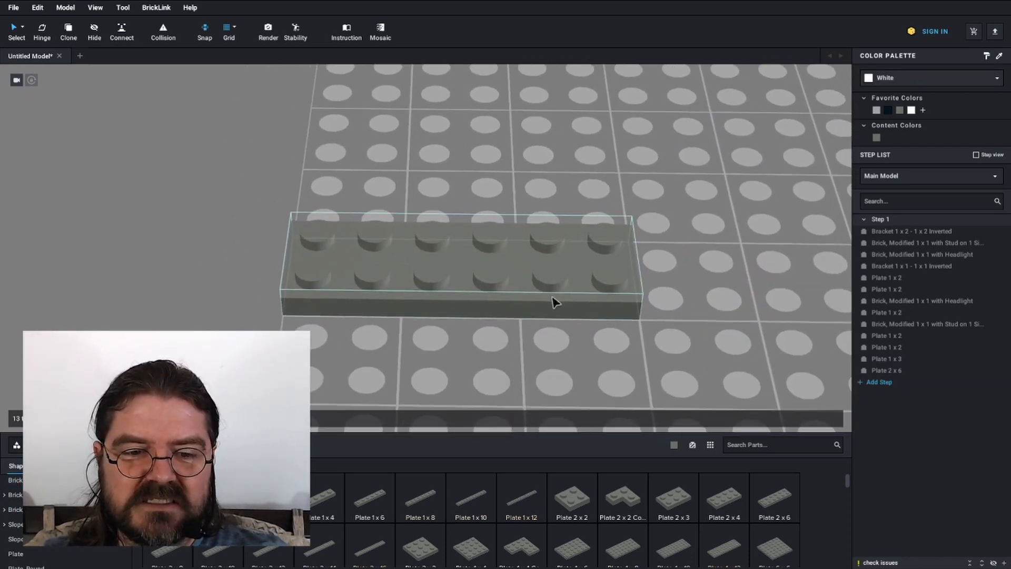
Place a 1 x 2 plate crosswise on each end of the 2 x 6 plate.
{"action": "left_click", "coordinate": [218, 498]}
{"action": "key", "text": "Right"}
{"action": "left_click", "coordinate": [324, 243]}
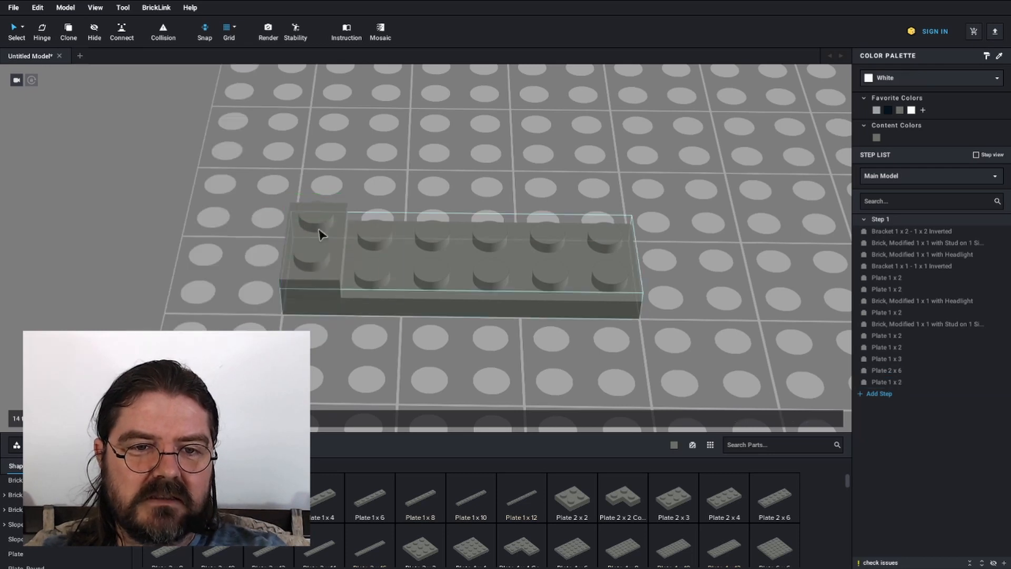
{"action": "left_click", "coordinate": [632, 253]}
{"action": "key", "text": "Escape"}
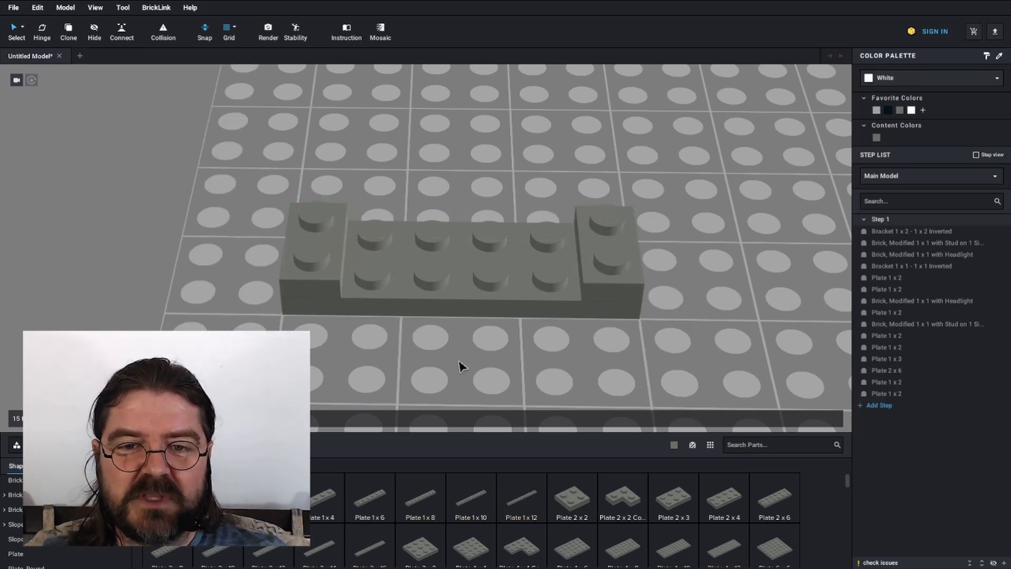
Cover the 2 x 6 plate between the two end plates with a 2 x 4 tile.
{"action": "scroll", "coordinate": [58, 526], "scroll_direction": "down", "scroll_amount": 3}
{"action": "left_click", "coordinate": [58, 525]}
{"action": "left_click", "coordinate": [470, 246]}
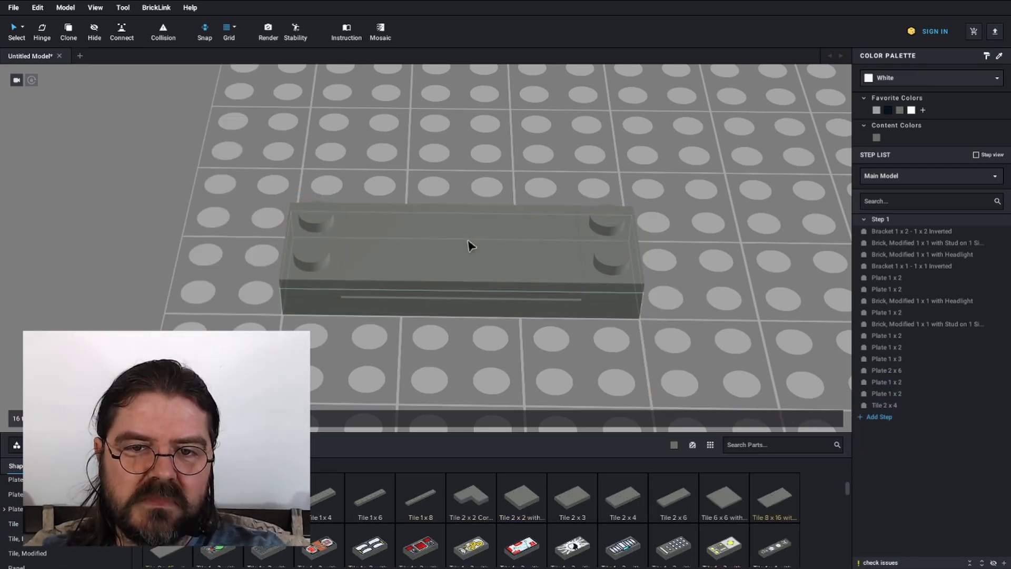
Mount a Bracket 1 x 2 - 2 x 2 Inverted on each end plate, with the upright studs facing inward.
{"action": "key", "text": "Escape"}
{"action": "scroll", "coordinate": [474, 343], "scroll_direction": "down", "scroll_amount": 3}
{"action": "right_click_drag", "start_coordinate": [474, 343], "coordinate": [510, 386]}
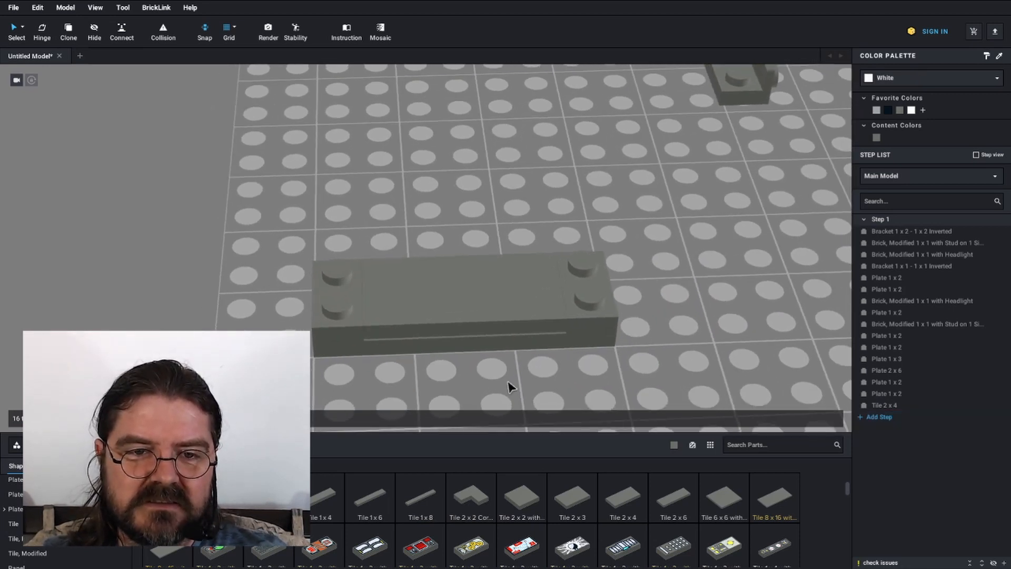
{"action": "middle_click_drag", "start_coordinate": [563, 293], "coordinate": [509, 344]}
{"action": "scroll", "coordinate": [506, 344], "scroll_direction": "down", "scroll_amount": 3}
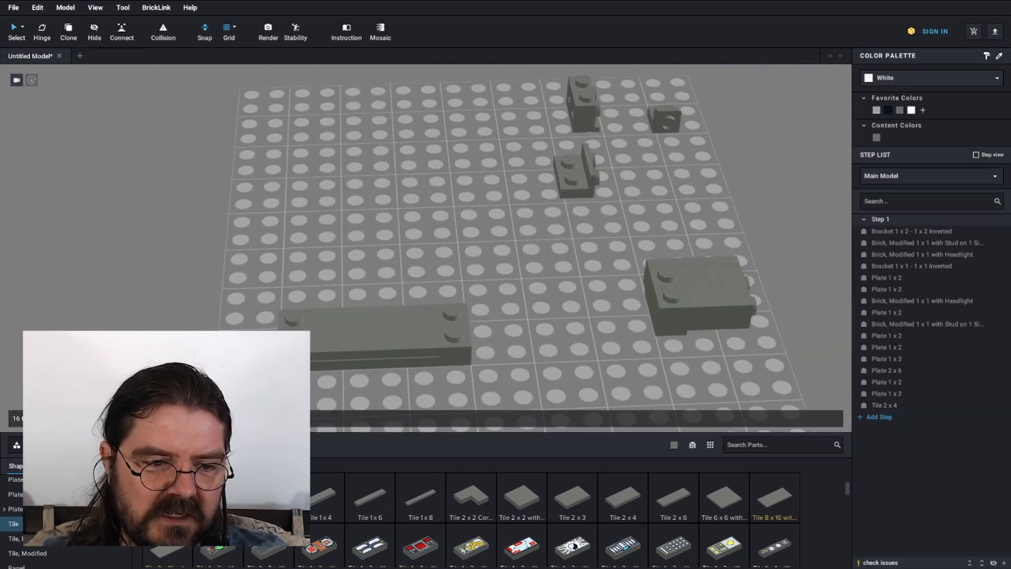
{"action": "scroll", "coordinate": [363, 489], "scroll_direction": "down", "scroll_amount": 5}
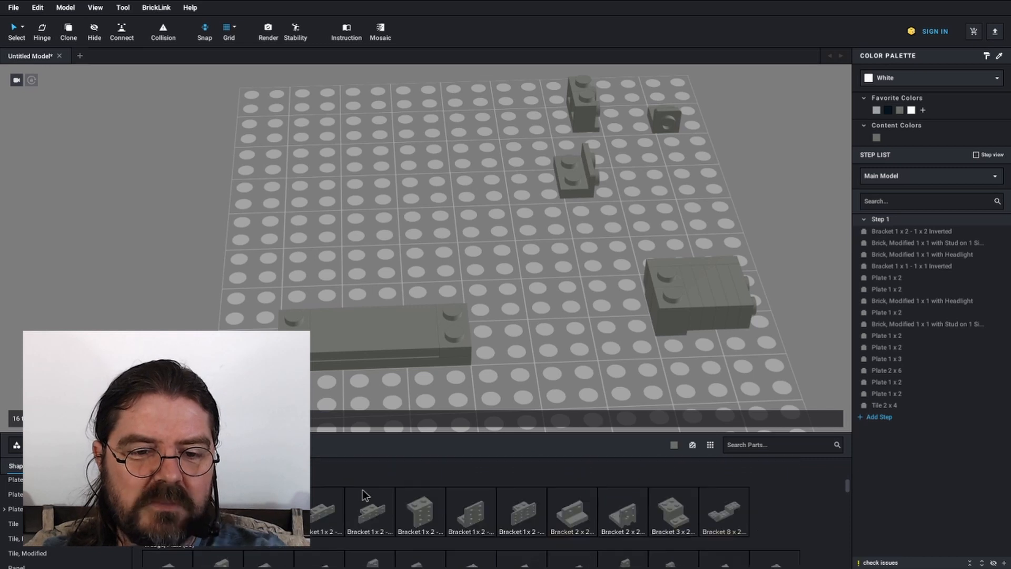
{"action": "left_click", "coordinate": [455, 511]}
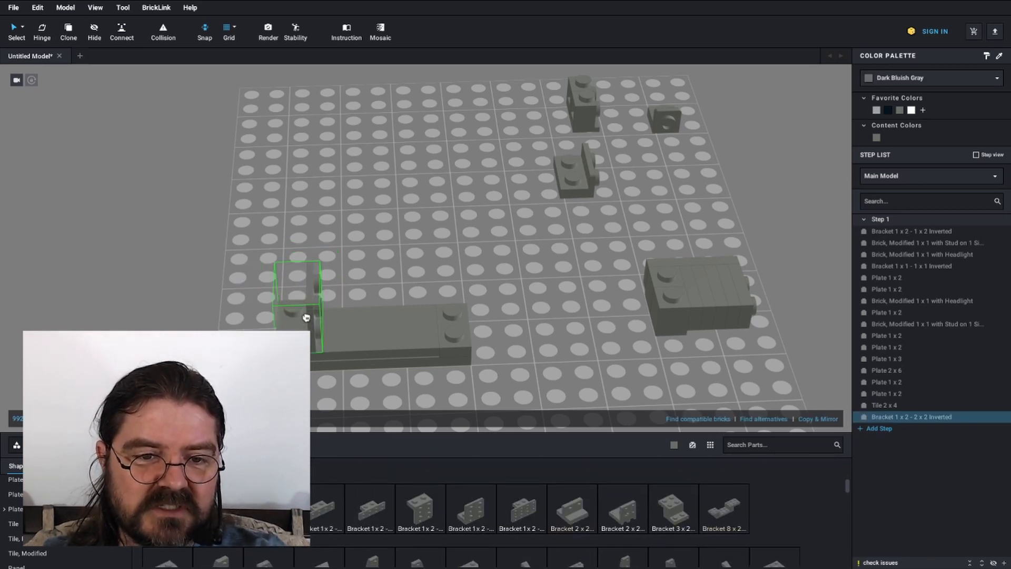
{"action": "left_click", "coordinate": [334, 318]}
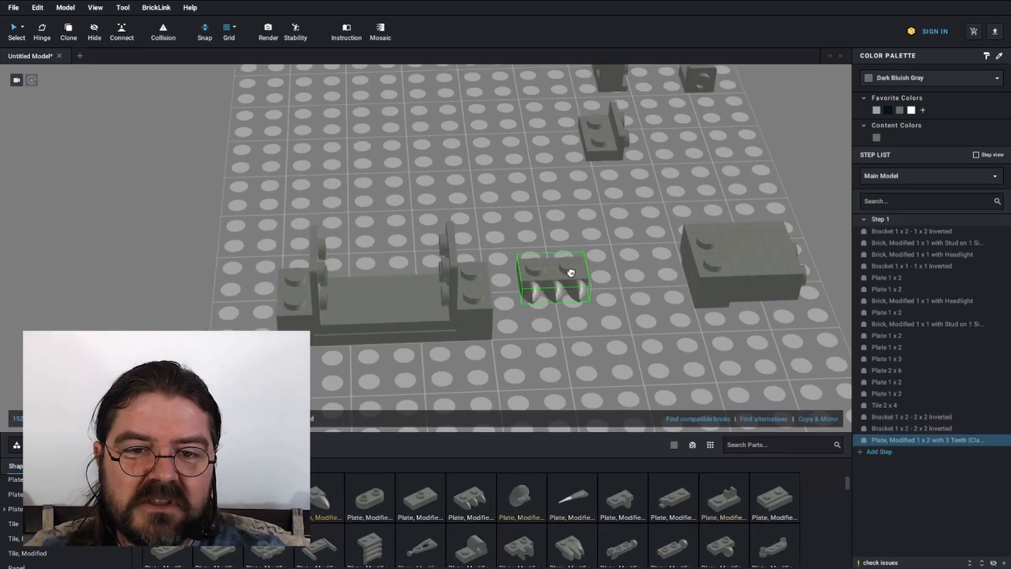
Attach a three-tooth 1 x 2 plate to each bracket and stack 1 x 2 plates inward, three on one side and two on the other.
{"action": "left_click", "coordinate": [435, 286]}
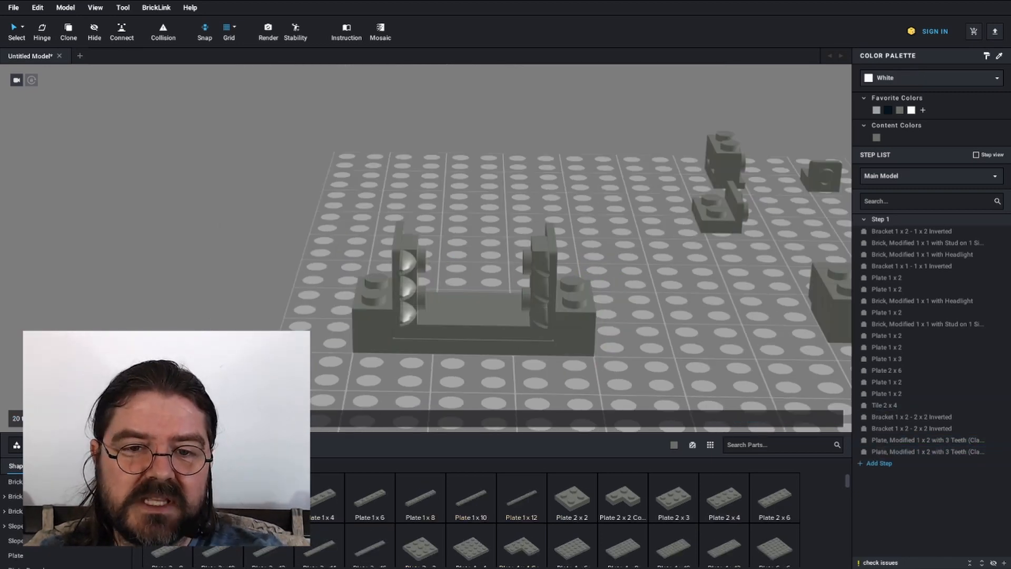
{"action": "left_click", "coordinate": [518, 285]}
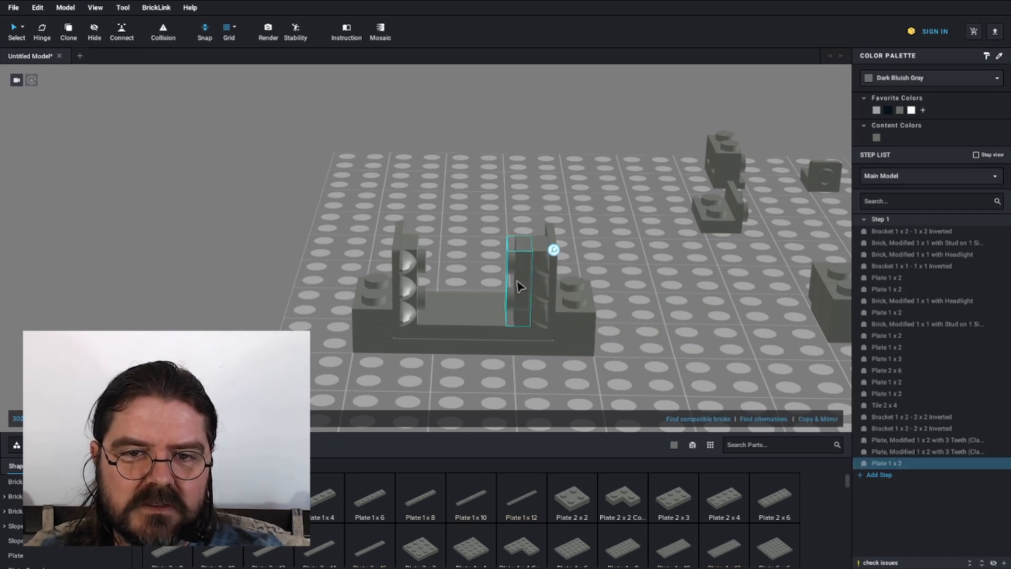
{"action": "left_click", "coordinate": [508, 285]}
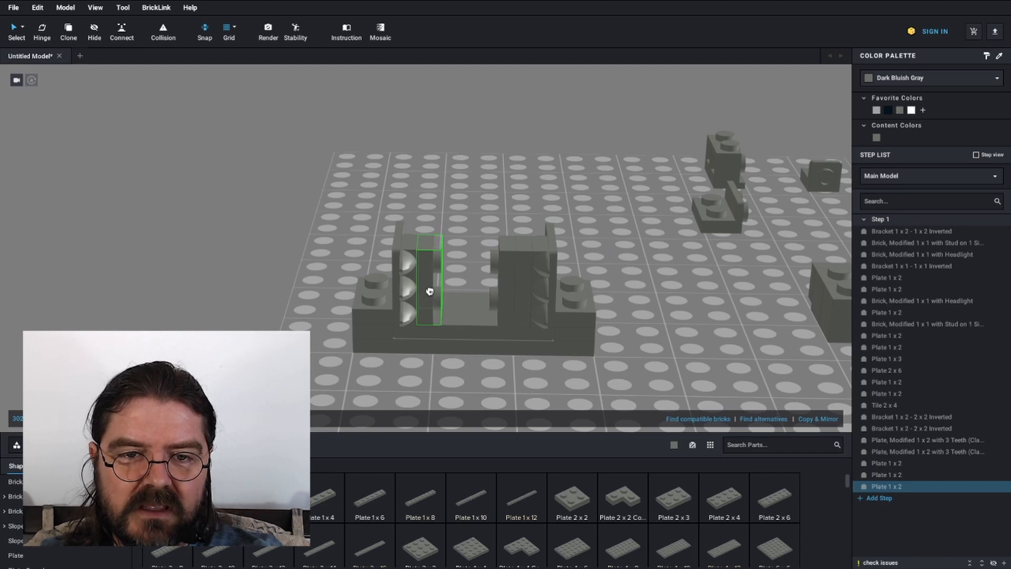
{"action": "left_click", "coordinate": [431, 289]}
{"action": "left_click", "coordinate": [448, 291]}
{"action": "left_click", "coordinate": [470, 291]}
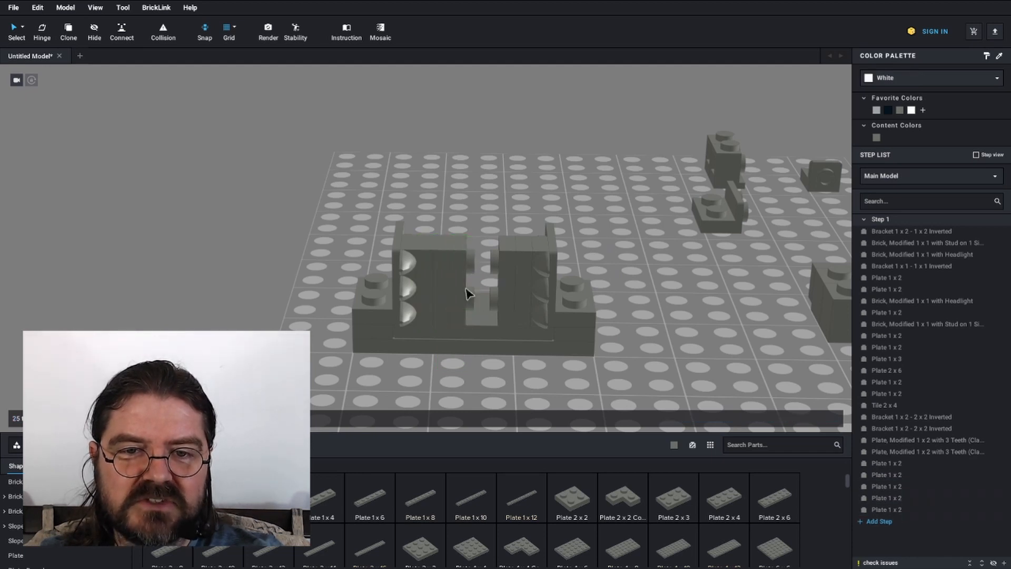
{"action": "key", "text": "Escape"}
Fill the central gap between the two sideways plate stacks with two grooved 1 x 2 tiles.
{"action": "scroll", "coordinate": [74, 521], "scroll_direction": "down", "scroll_amount": 3}
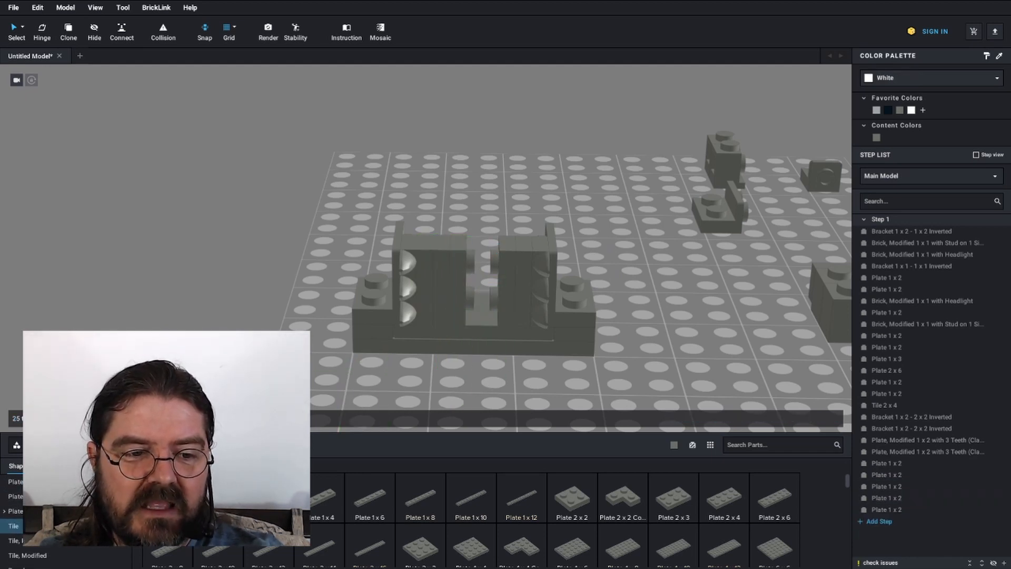
{"action": "left_click", "coordinate": [52, 526]}
{"action": "left_click", "coordinate": [218, 498]}
{"action": "key", "text": "Down"}
{"action": "key", "text": "Right"}
{"action": "left_click", "coordinate": [493, 297]}
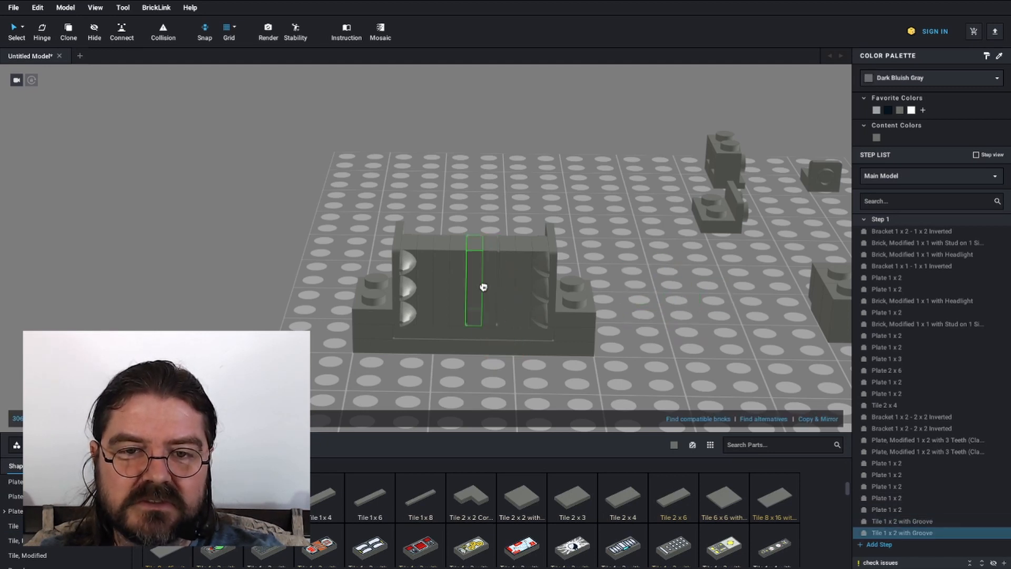
{"action": "key", "text": "Escape"}
Recolour the five sideways 1 x 2 plates and one of the grooved tiles Trans-Clear.
{"action": "scroll", "coordinate": [626, 279], "scroll_direction": "up", "scroll_amount": 2}
{"action": "left_click", "coordinate": [538, 269]}
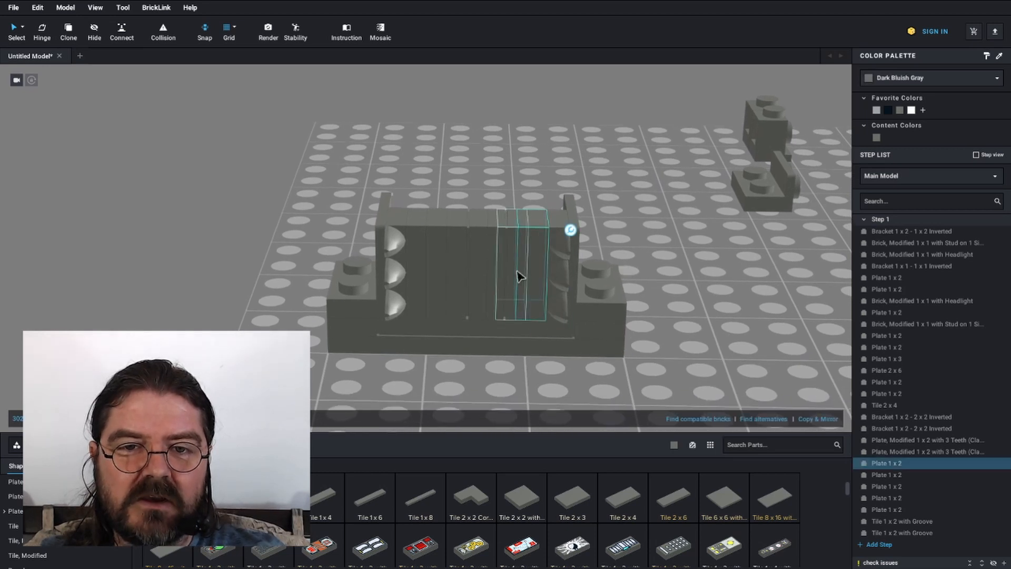
{"action": "left_click", "coordinate": [517, 273], "text": "ctrl"}
{"action": "left_click", "coordinate": [495, 275], "text": "ctrl"}
{"action": "left_click", "coordinate": [455, 279], "text": "ctrl"}
{"action": "left_click", "coordinate": [422, 279], "text": "ctrl"}
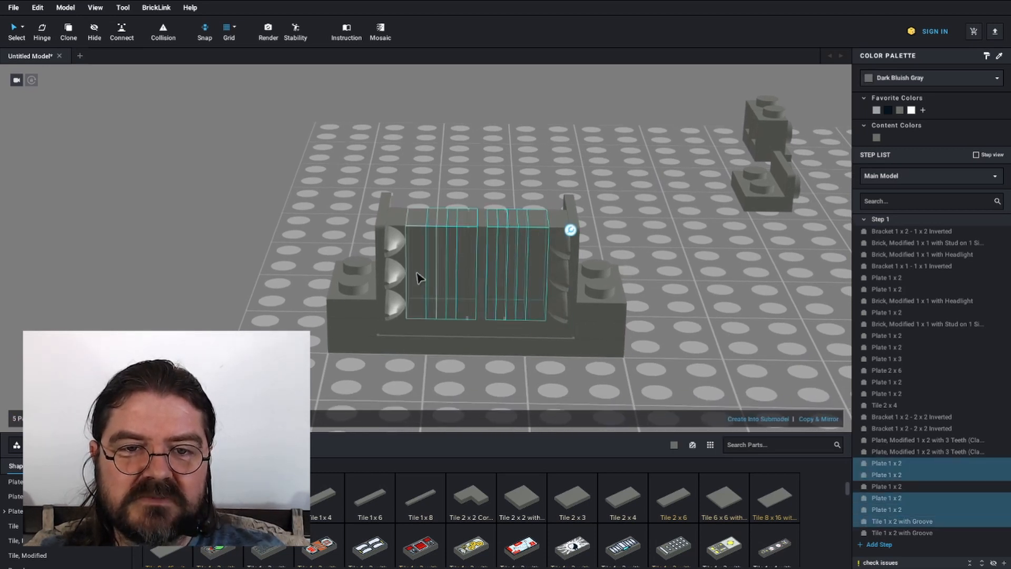
{"action": "left_click", "coordinate": [416, 277], "text": "ctrl"}
{"action": "left_click", "coordinate": [915, 81]}
{"action": "scroll", "coordinate": [924, 118], "scroll_direction": "down", "scroll_amount": 8}
{"action": "scroll", "coordinate": [924, 120], "scroll_direction": "down", "scroll_amount": 4}
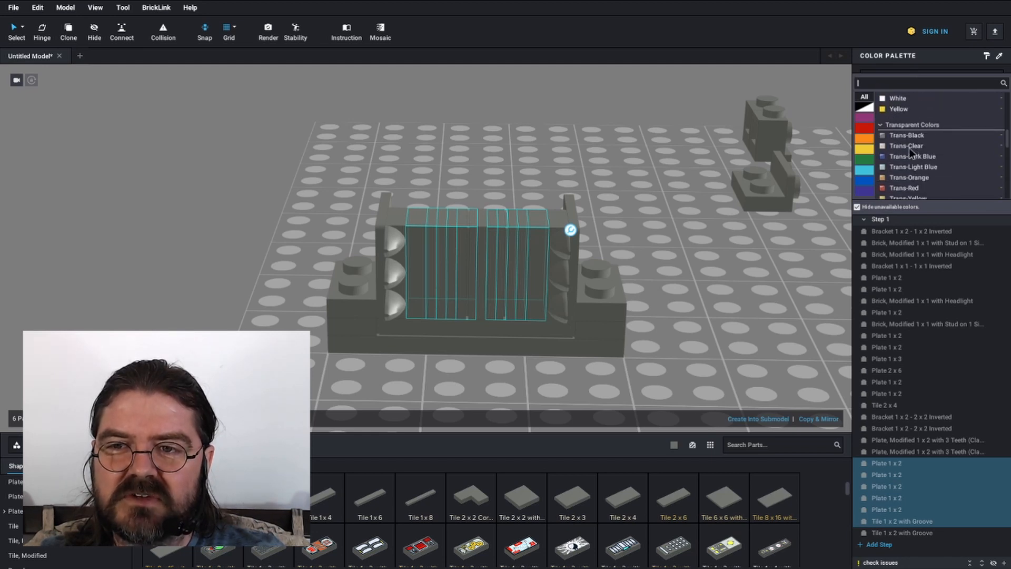
{"action": "left_click", "coordinate": [909, 147]}
{"action": "left_click", "coordinate": [660, 226]}
Recolour the remaining dark gray grooved tile in the centre of the stack White.
{"action": "left_click", "coordinate": [479, 264]}
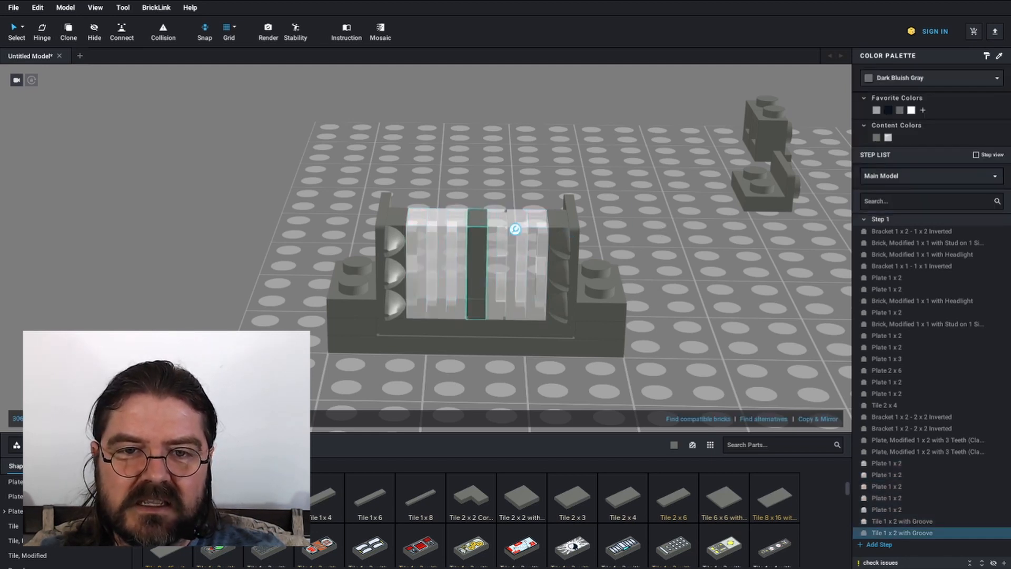
{"action": "left_click", "coordinate": [920, 81]}
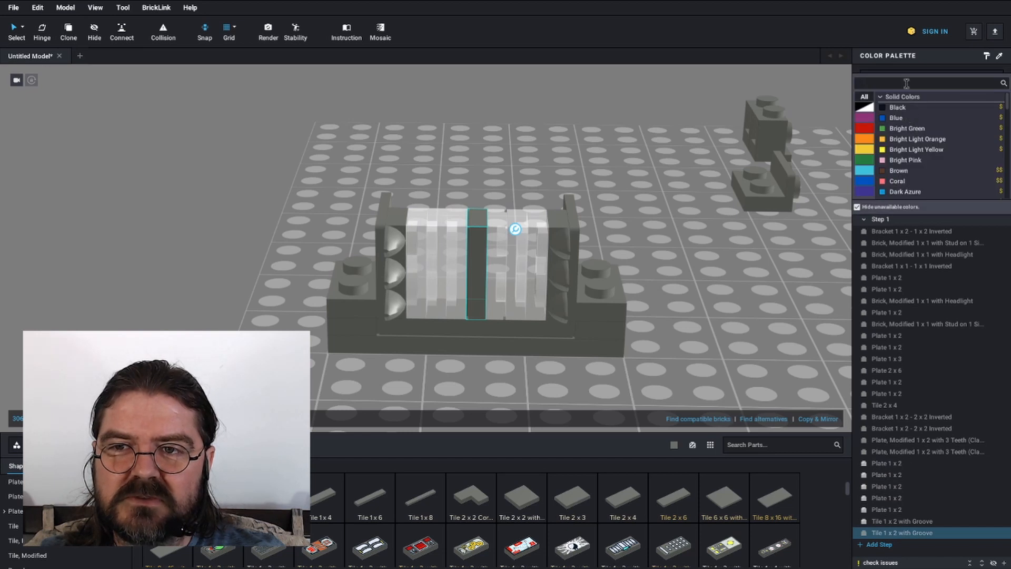
{"action": "scroll", "coordinate": [899, 143], "scroll_direction": "down", "scroll_amount": 10}
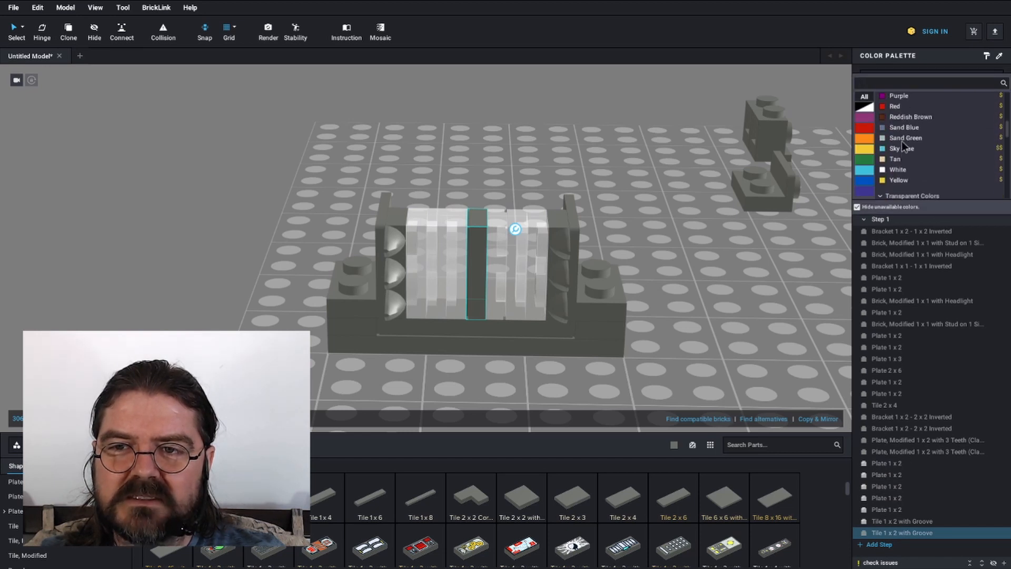
{"action": "left_click", "coordinate": [901, 142]}
Recolour both three-tooth 1 x 2 plates at the ends of the transparent section White.
{"action": "right_click_drag", "start_coordinate": [653, 180], "coordinate": [677, 198]}
{"action": "left_click", "coordinate": [560, 275]}
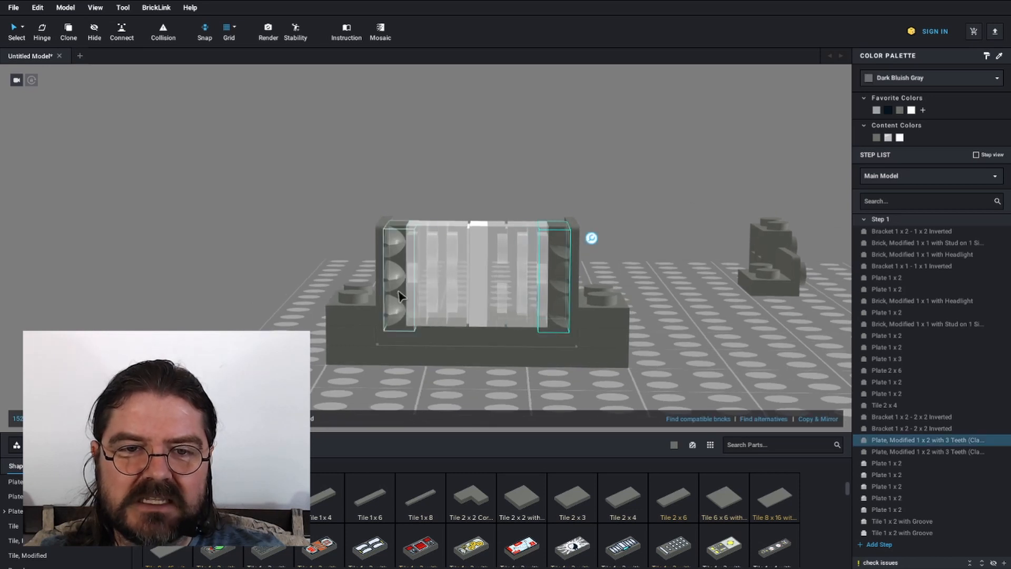
{"action": "left_click", "coordinate": [407, 289], "text": "shift"}
{"action": "left_click", "coordinate": [901, 138]}
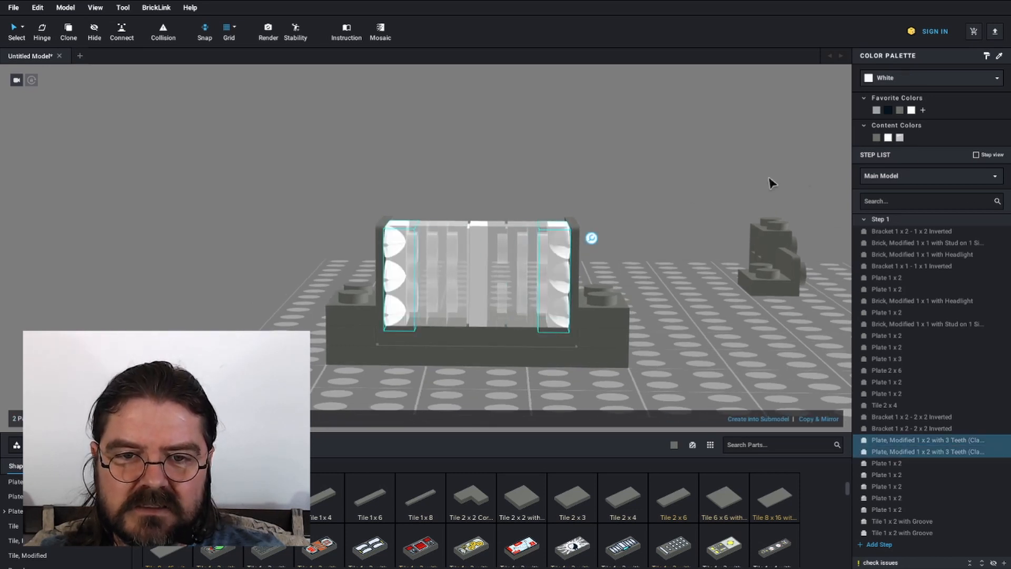
{"action": "left_click", "coordinate": [662, 237]}
Examine how the sideways toothed plates and transparent stack fit between the end columns and above the white 2 x 4 tile.
{"action": "right_click_drag", "start_coordinate": [661, 237], "coordinate": [509, 287]}
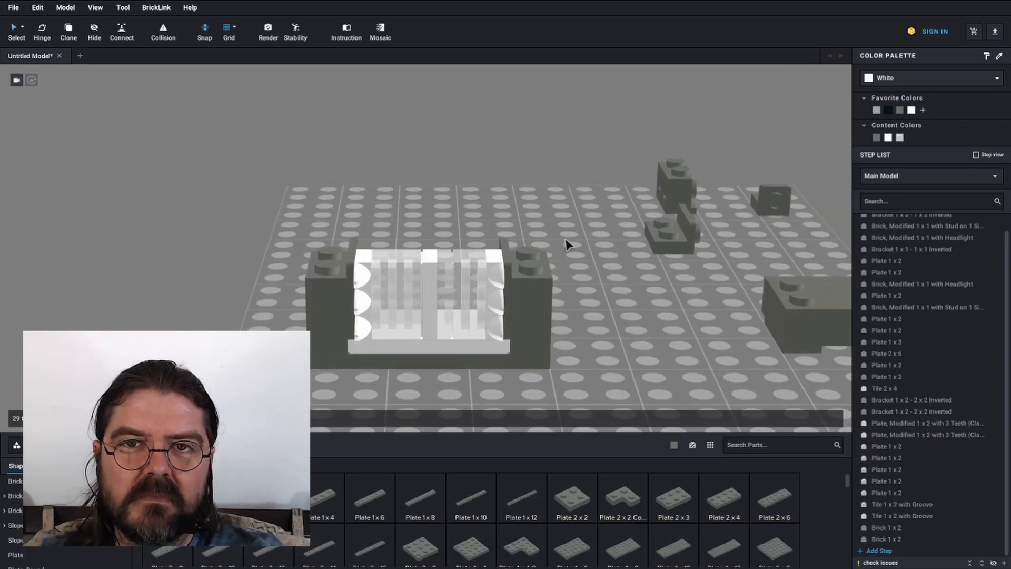
{"action": "scroll", "coordinate": [571, 235], "scroll_direction": "down", "scroll_amount": 2}
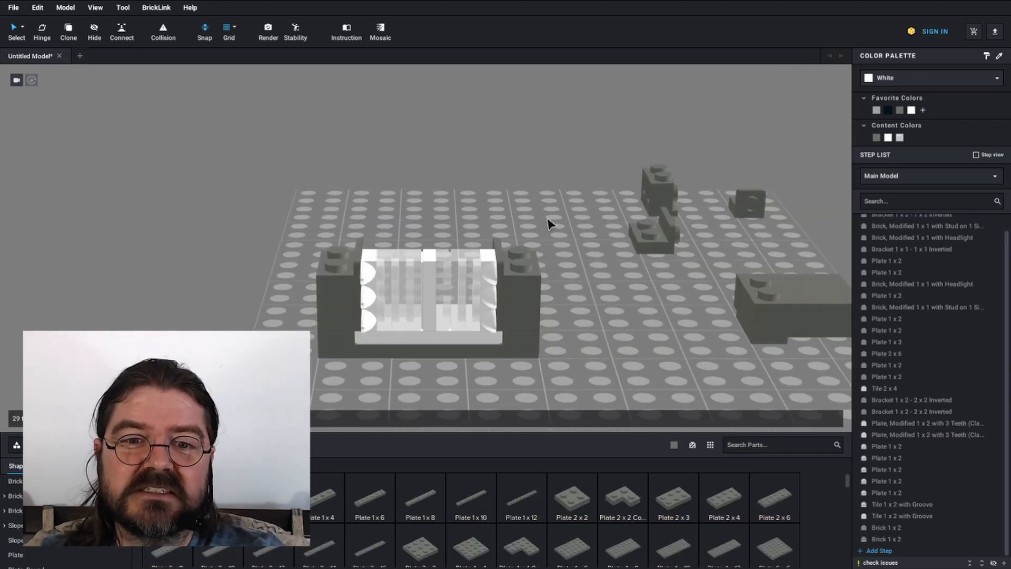
{"action": "left_click_drag", "start_coordinate": [508, 228], "coordinate": [278, 358]}
{"action": "left_click", "coordinate": [594, 310]}
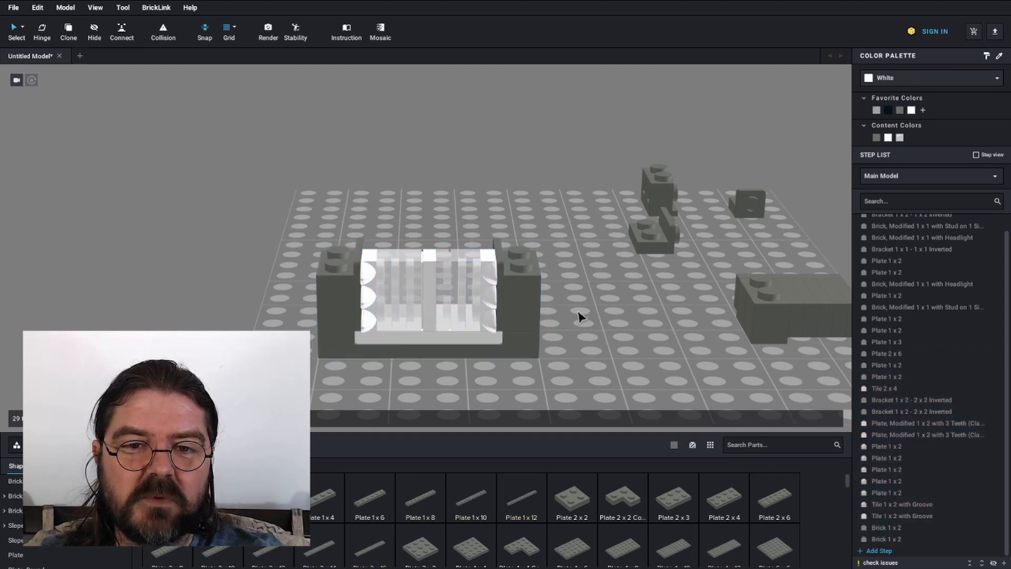
{"action": "scroll", "coordinate": [578, 312], "scroll_direction": "up", "scroll_amount": 2}
{"action": "right_click_drag", "start_coordinate": [587, 313], "coordinate": [660, 286]}
{"action": "scroll", "coordinate": [595, 294], "scroll_direction": "up", "scroll_amount": 2}
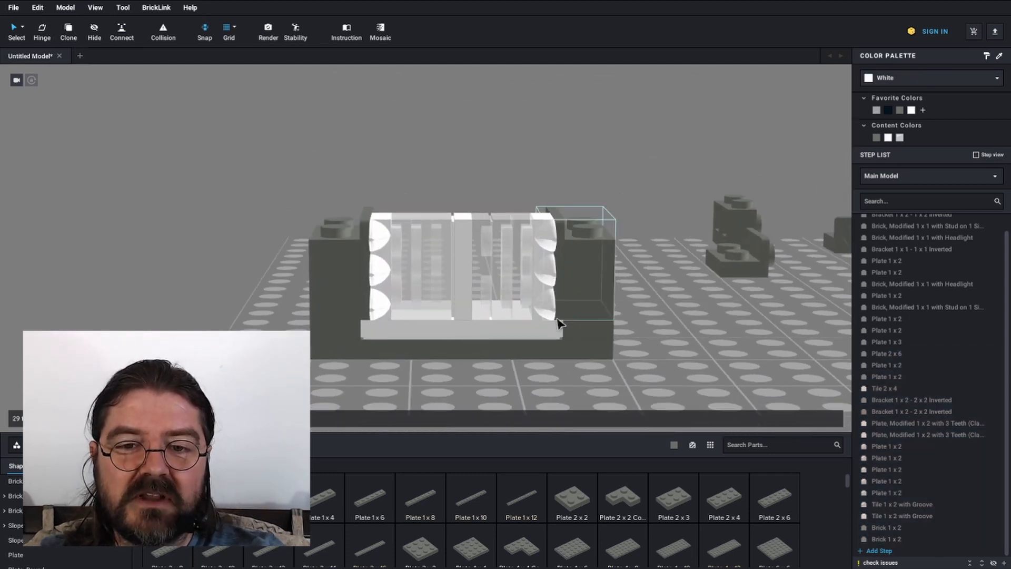
{"action": "left_click", "coordinate": [555, 332]}
{"action": "right_click_drag", "start_coordinate": [555, 332], "coordinate": [699, 332]}
Delete both inverted brackets and the two 1 x 2 bricks above them at the ends of the build.
{"action": "left_click", "coordinate": [596, 302]}
{"action": "right_click_drag", "start_coordinate": [628, 189], "coordinate": [596, 209]}
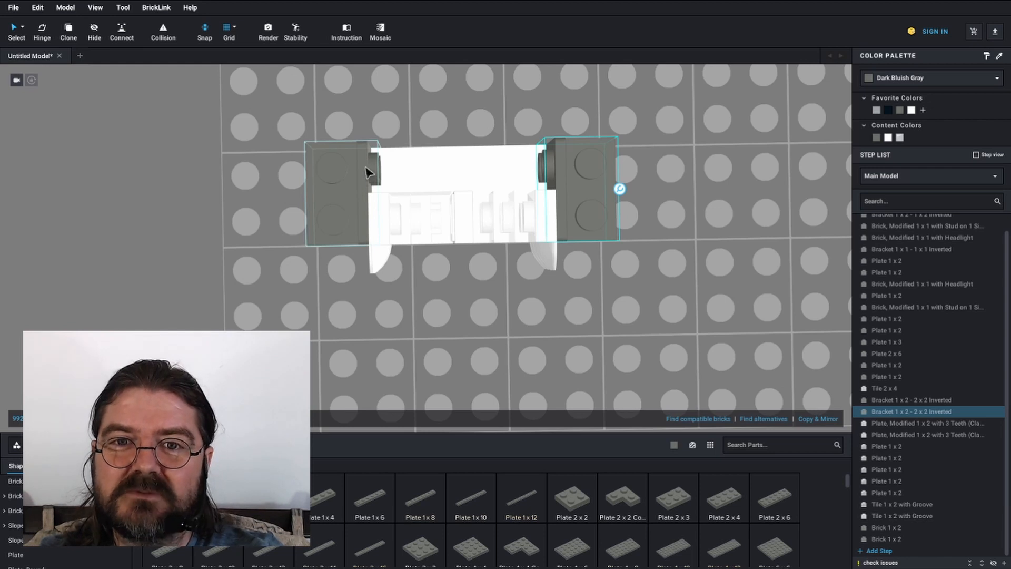
{"action": "right_click_drag", "start_coordinate": [727, 232], "coordinate": [624, 323]}
{"action": "key", "text": "Escape"}
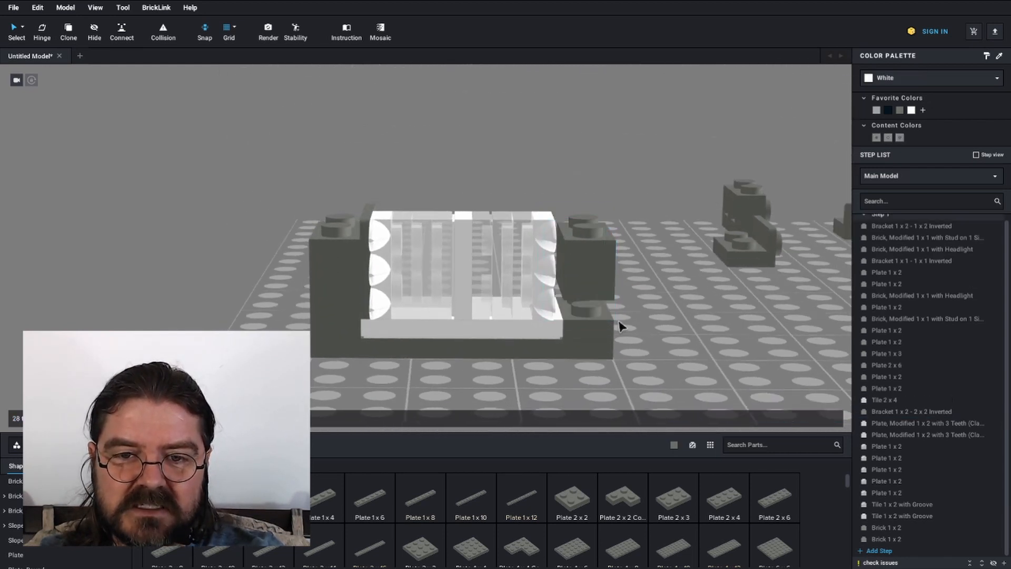
{"action": "left_click", "coordinate": [355, 319]}
{"action": "key", "text": "Delete"}
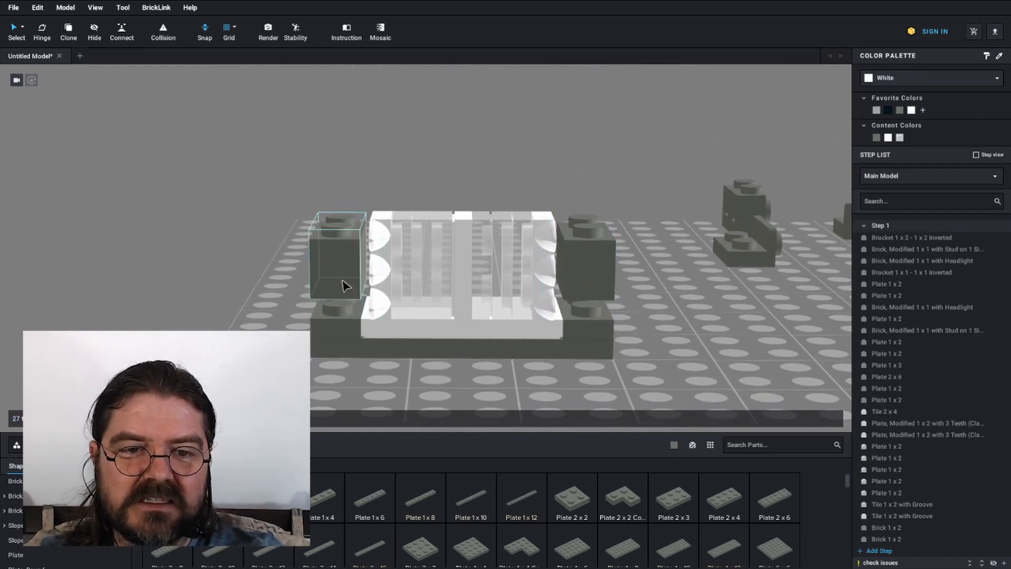
{"action": "left_click", "coordinate": [343, 285]}
{"action": "key", "text": "Delete"}
{"action": "left_click", "coordinate": [606, 250]}
{"action": "key", "text": "Delete"}
Move one toothed plate, its two 1 x 2 plates and the Trans-Clear grooved tile together outward against the adjacent side-stud brick.
{"action": "scroll", "coordinate": [636, 264], "scroll_direction": "down", "scroll_amount": 1}
{"action": "right_click_drag", "start_coordinate": [636, 266], "coordinate": [630, 288]}
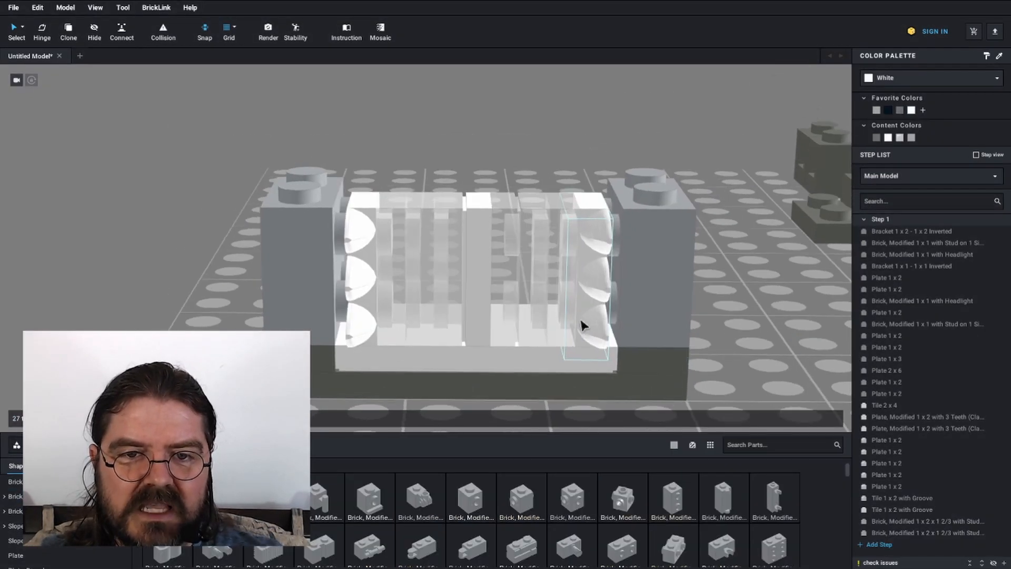
{"action": "left_click", "coordinate": [592, 282]}
{"action": "left_click", "coordinate": [574, 282], "text": "shift"}
{"action": "left_click", "coordinate": [528, 282], "text": "shift"}
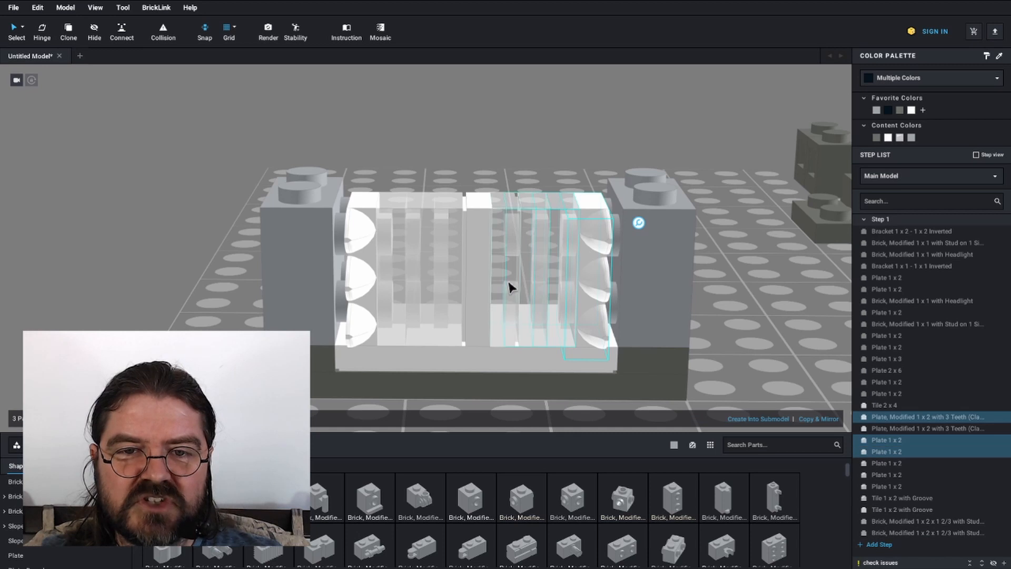
{"action": "left_click", "coordinate": [508, 285], "text": "shift"}
{"action": "left_click_drag", "start_coordinate": [590, 287], "coordinate": [599, 287]}
Move the other toothed plate, its three 1 x 2 plates and the white grooved tile together against the opposite side-stud brick.
{"action": "left_click", "coordinate": [364, 290]}
{"action": "left_click", "coordinate": [397, 293], "text": "shift"}
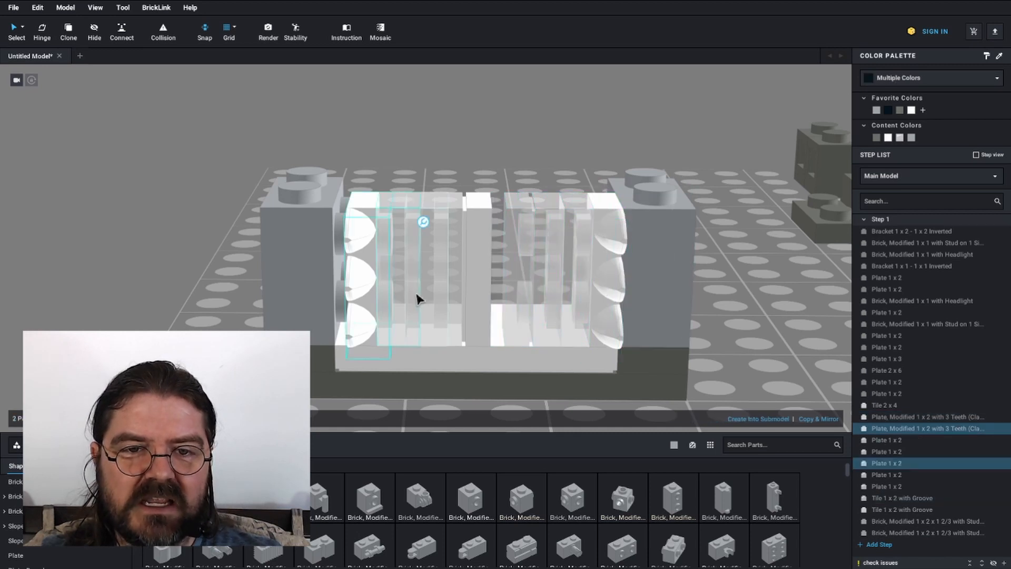
{"action": "left_click", "coordinate": [445, 296], "text": "shift"}
{"action": "left_click", "coordinate": [460, 296], "text": "shift"}
{"action": "left_click", "coordinate": [473, 297], "text": "shift"}
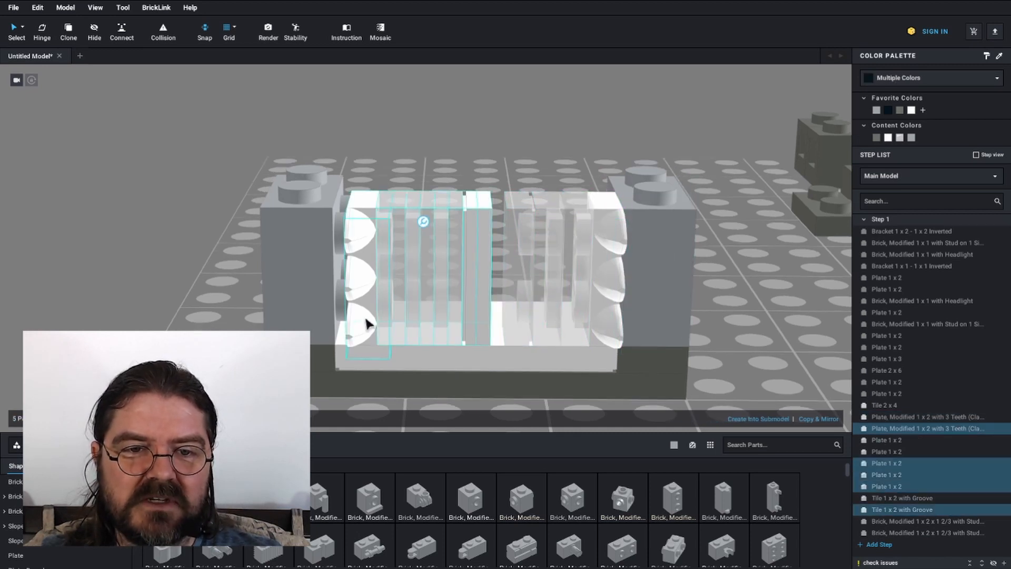
{"action": "left_click_drag", "start_coordinate": [367, 323], "coordinate": [353, 323]}
Move the Trans-Clear grooved tile out of its stack to sit beside the white grooved tile, and recolour it White.
{"action": "left_click", "coordinate": [517, 238]}
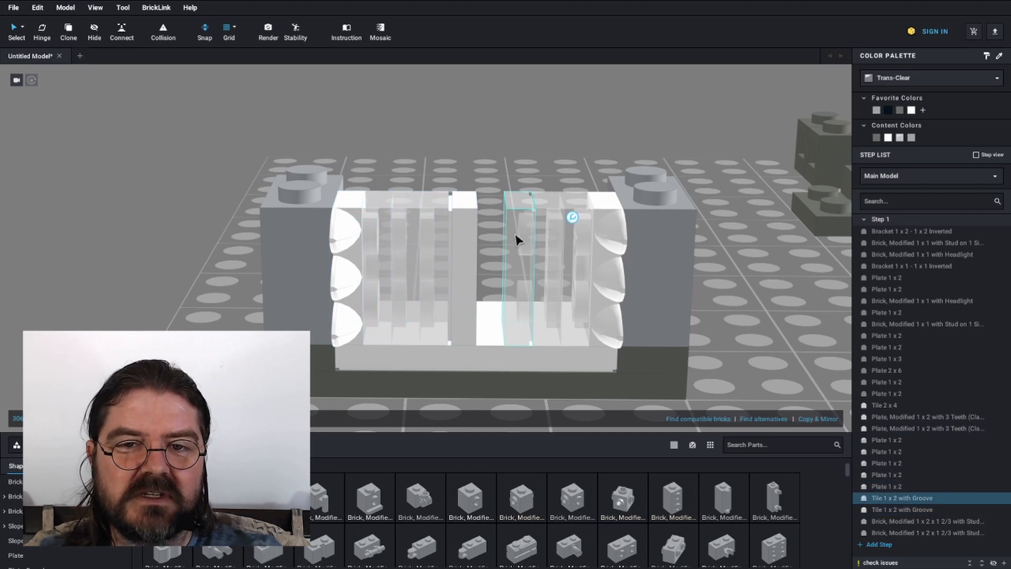
{"action": "left_click_drag", "start_coordinate": [525, 241], "coordinate": [721, 259]}
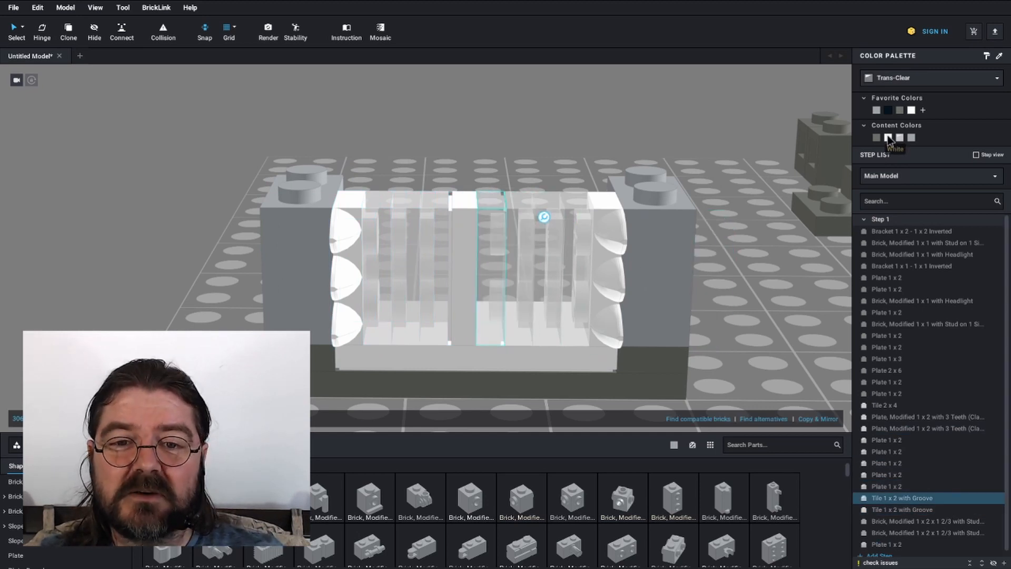
{"action": "left_click", "coordinate": [889, 138]}
{"action": "left_click", "coordinate": [704, 288]}
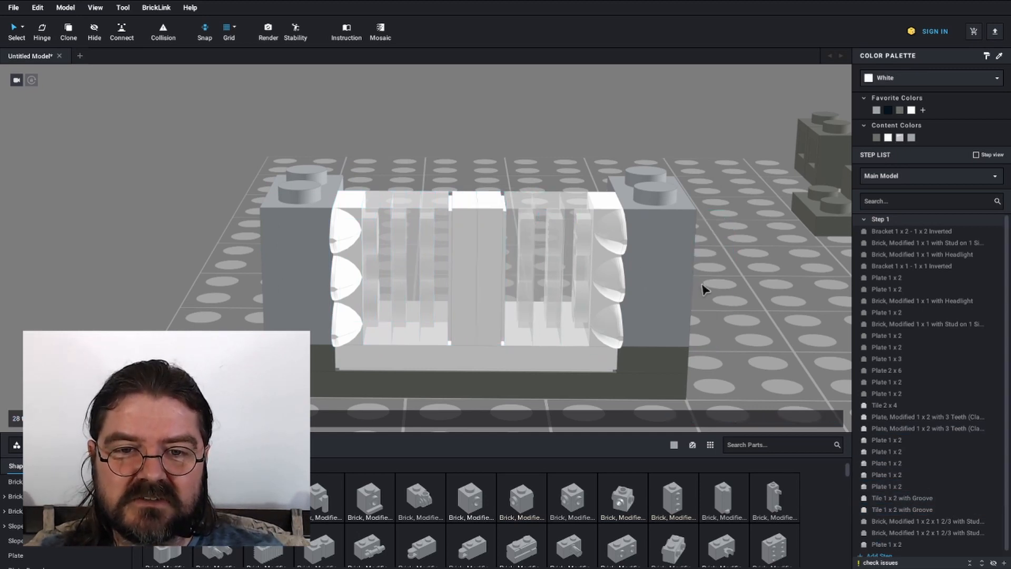
Examine the round assembly of curved slopes on its baseplate from above and from a low angle.
{"action": "scroll", "coordinate": [688, 296], "scroll_direction": "down", "scroll_amount": 3}
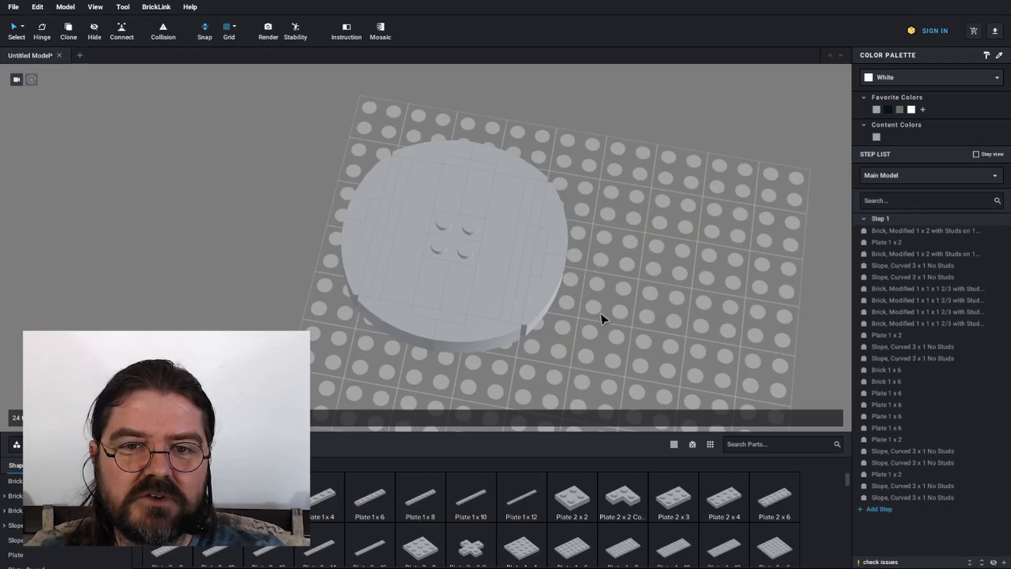
{"action": "right_click_drag", "start_coordinate": [600, 314], "coordinate": [608, 311]}
{"action": "right_click_drag", "start_coordinate": [595, 261], "coordinate": [616, 296]}
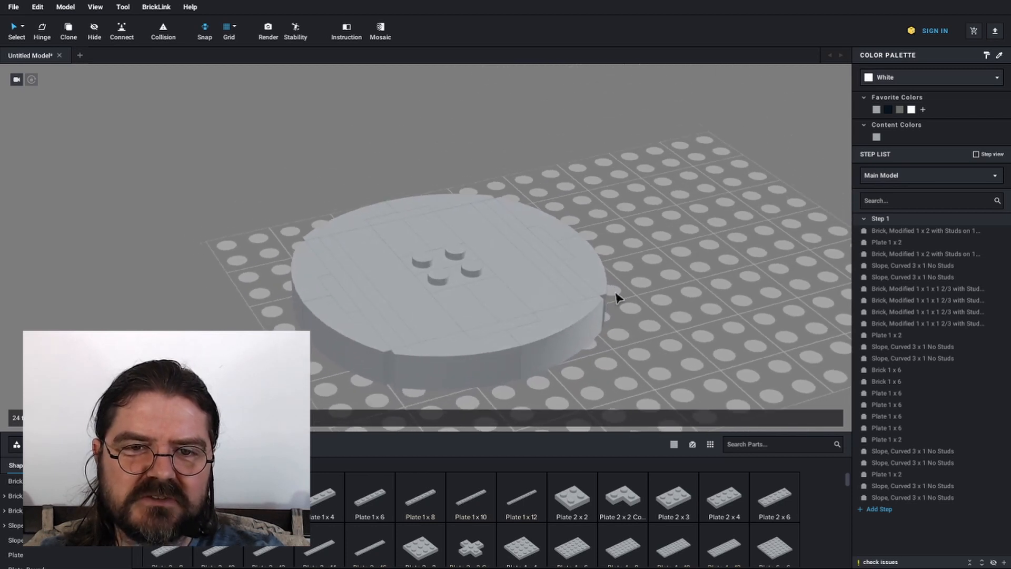
Copy the two central 1 x 2 side-stud bricks of the round assembly and place the copies on the empty baseplate beside it.
{"action": "right_click_drag", "start_coordinate": [596, 280], "coordinate": [530, 329]}
{"action": "left_click", "coordinate": [433, 239]}
{"action": "left_click", "coordinate": [436, 268], "text": "ctrl"}
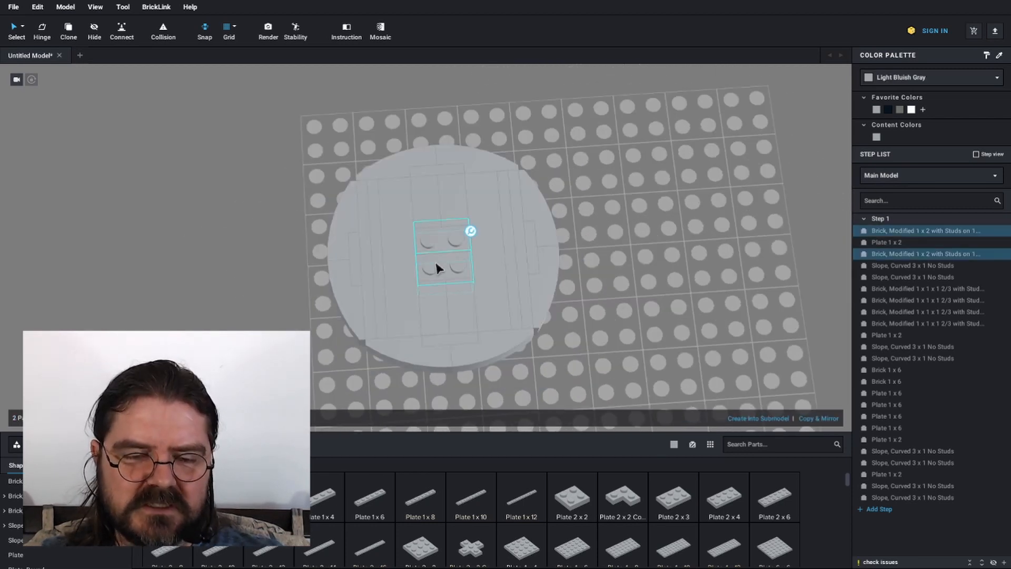
{"action": "right_click_drag", "start_coordinate": [641, 279], "coordinate": [646, 267]}
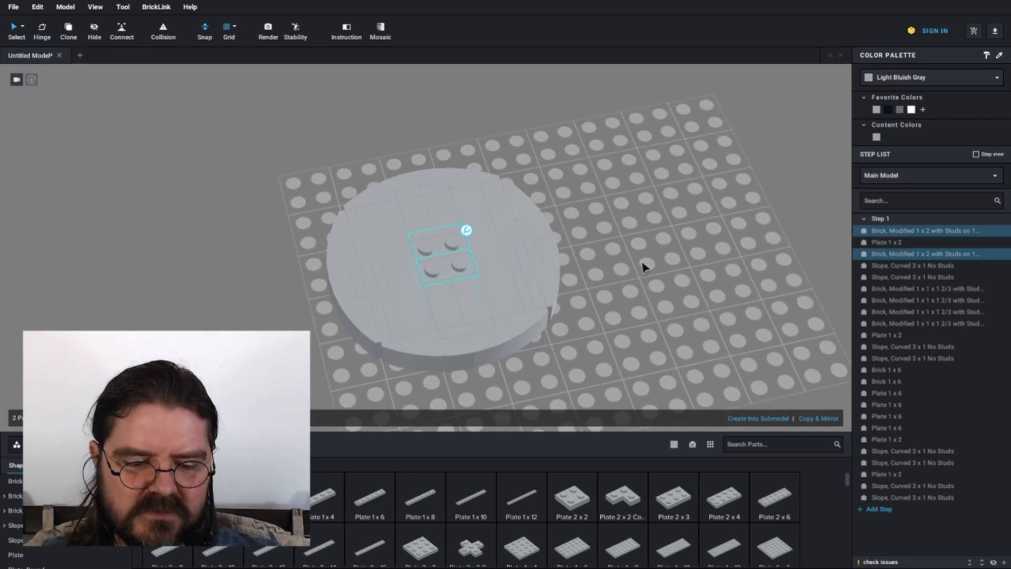
{"action": "key", "text": "ctrl+v"}
{"action": "left_click", "coordinate": [722, 246]}
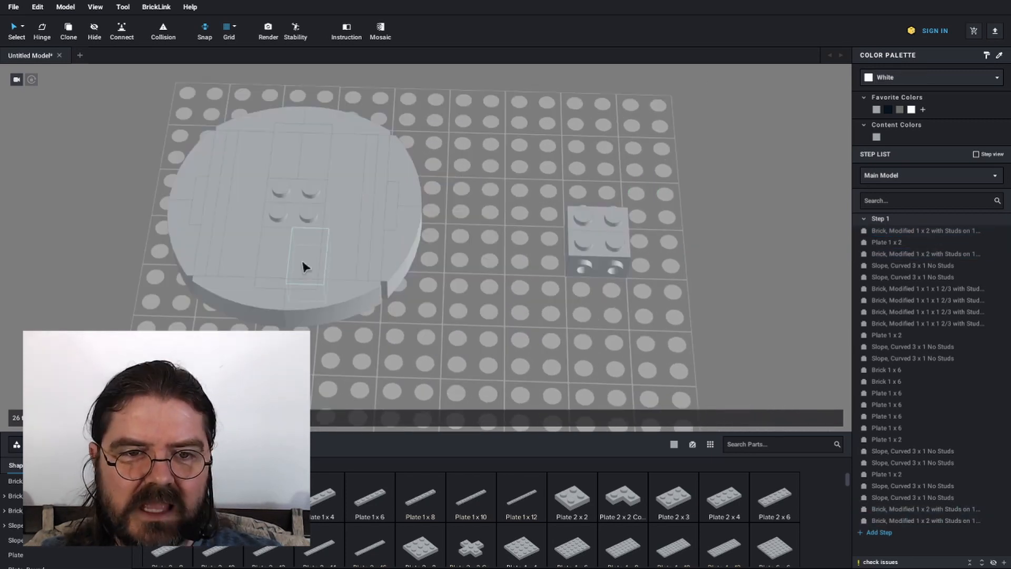
Copy the four 1 x 1 x 1 2/3 side-stud bricks and attach them to the studded sides of the two copied 1 x 2 bricks.
{"action": "left_click", "coordinate": [304, 263]}
{"action": "left_click", "coordinate": [275, 253], "text": "ctrl"}
{"action": "left_click", "coordinate": [309, 173], "text": "ctrl"}
{"action": "left_click", "coordinate": [299, 165], "text": "ctrl"}
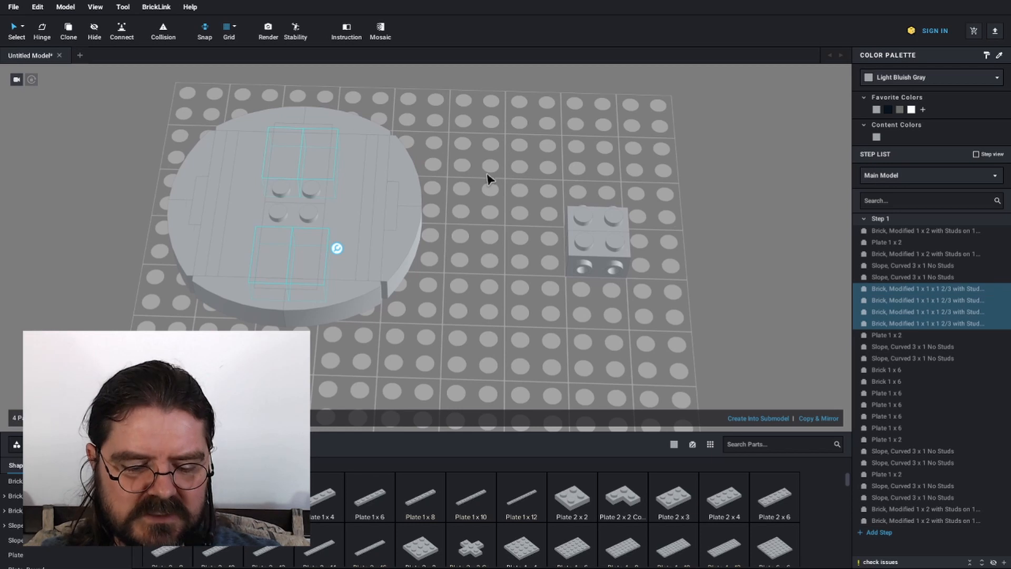
{"action": "key", "text": "ctrl+v"}
{"action": "left_click", "coordinate": [733, 198]}
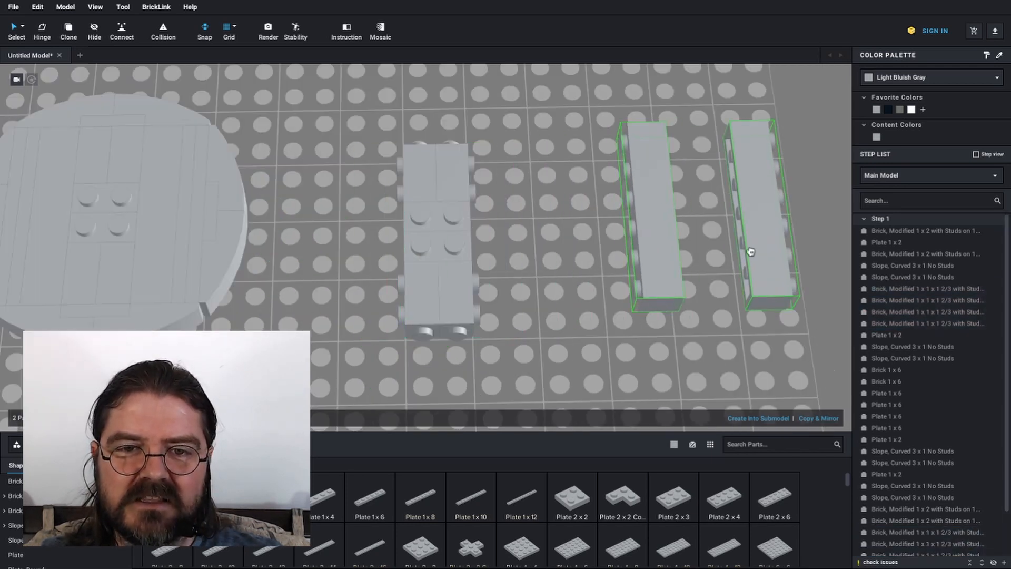
Attach the two copied 1 x 6 bricks sideways along opposite long sides of the new core.
{"action": "left_click", "coordinate": [724, 260]}
{"action": "left_click_drag", "start_coordinate": [745, 285], "coordinate": [495, 306]}
{"action": "left_click", "coordinate": [596, 245]}
{"action": "middle_click_drag", "start_coordinate": [596, 245], "coordinate": [666, 271]}
{"action": "left_click_drag", "start_coordinate": [579, 129], "coordinate": [356, 394]}
{"action": "left_click_drag", "start_coordinate": [452, 336], "coordinate": [634, 313]}
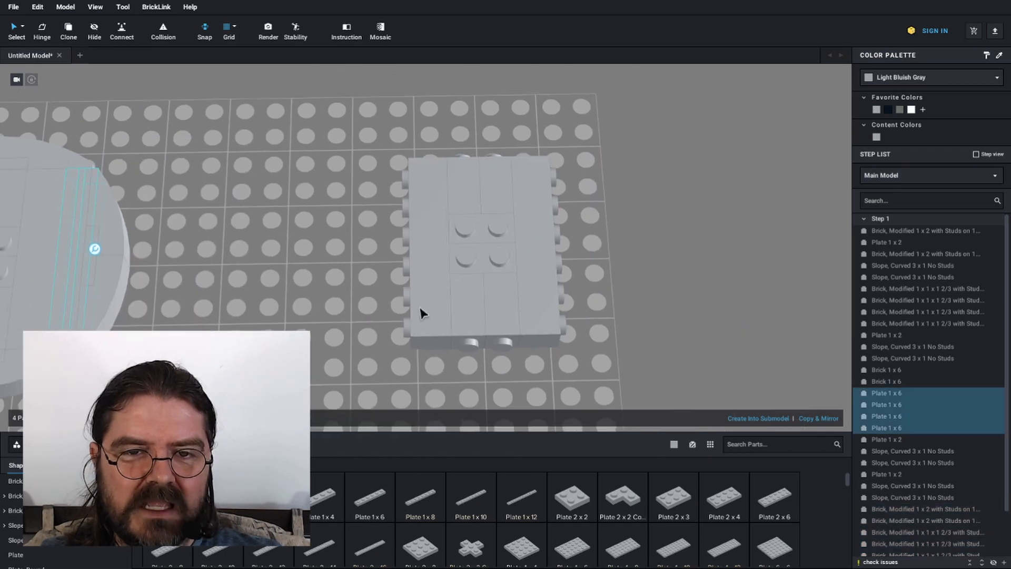
Copy the four 1 x 6 plates and attach two against each 1 x 6 brick of the new assembly.
{"action": "key", "text": "ctrl+v"}
{"action": "left_click", "coordinate": [797, 236]}
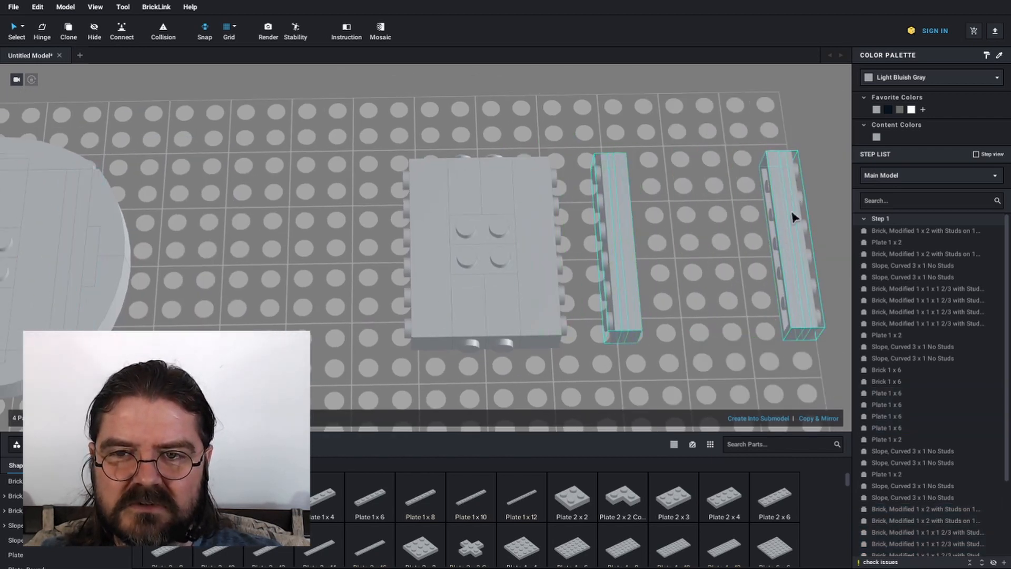
{"action": "left_click_drag", "start_coordinate": [808, 324], "coordinate": [596, 323]}
{"action": "left_click", "coordinate": [655, 316]}
{"action": "middle_click_drag", "start_coordinate": [511, 314], "coordinate": [664, 327]}
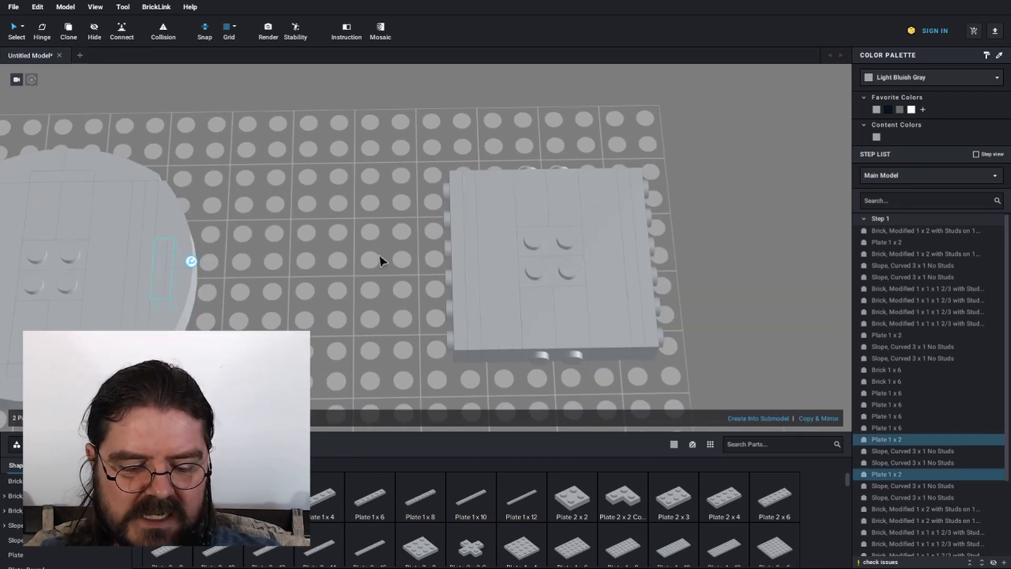
Copy two 1 x 2 plates from the original and attach them centrally to the outer 1 x 6 plates of the new assembly.
{"action": "key", "text": "ctrl+c"}
{"action": "key", "text": "ctrl+v"}
{"action": "left_click", "coordinate": [445, 267]}
Copy the four 3 x 1 curved slopes flanking the original's long sides and attach them around the new assembly's side plates.
{"action": "scroll", "coordinate": [271, 271], "scroll_direction": "down", "scroll_amount": 2}
{"action": "left_click", "coordinate": [306, 238]}
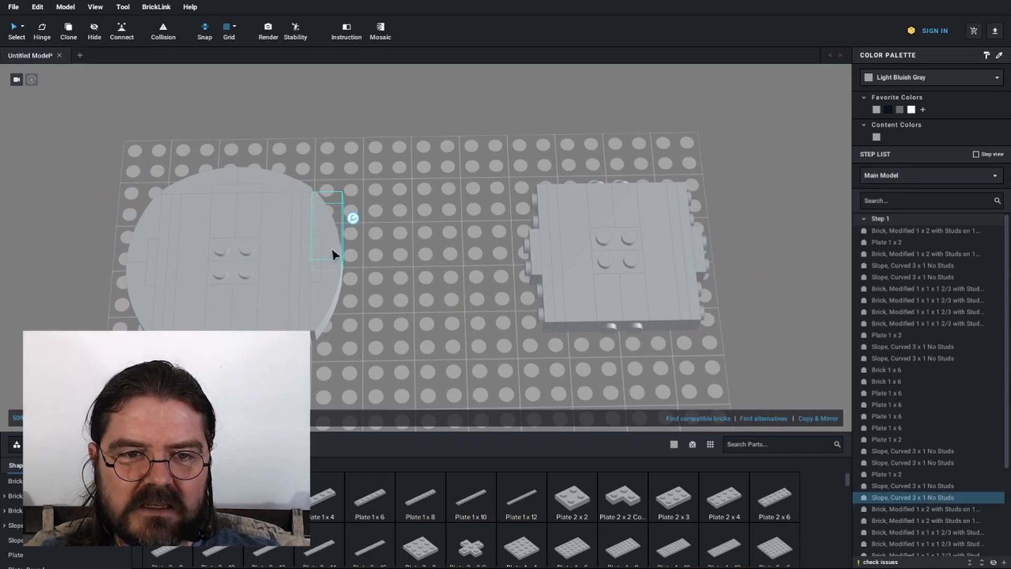
{"action": "left_click", "coordinate": [147, 240], "text": "shift"}
{"action": "left_click", "coordinate": [148, 240], "text": "ctrl"}
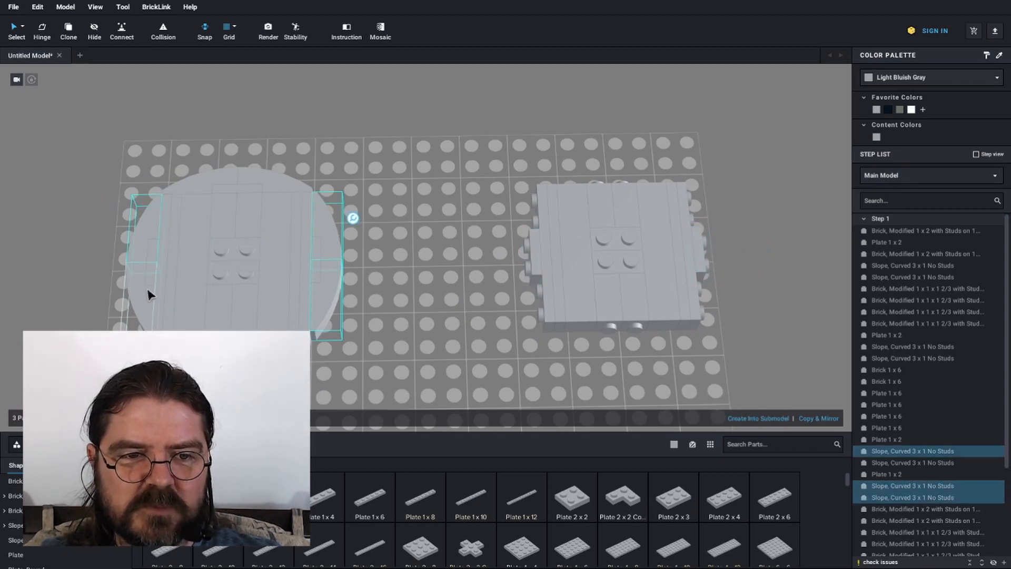
{"action": "left_click", "coordinate": [151, 296], "text": "ctrl"}
{"action": "key", "text": "ctrl+c"}
{"action": "key", "text": "ctrl+v"}
{"action": "left_click", "coordinate": [548, 235]}
{"action": "right_click_drag", "start_coordinate": [418, 316], "coordinate": [417, 300]}
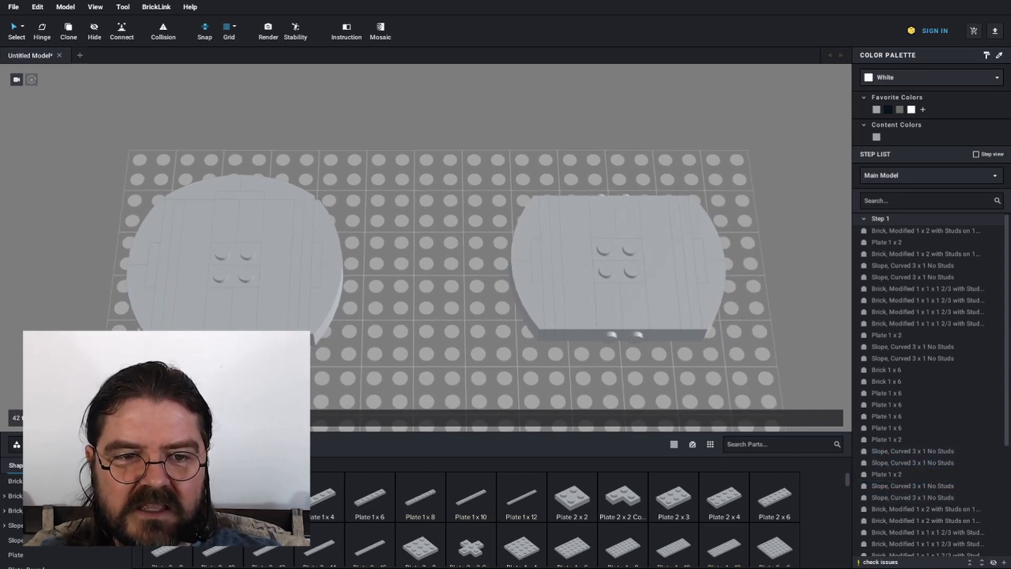
Copy the 1 x 2 plates at the original's two ends and attach them to the end studs of the new assembly.
{"action": "left_click", "coordinate": [240, 337]}
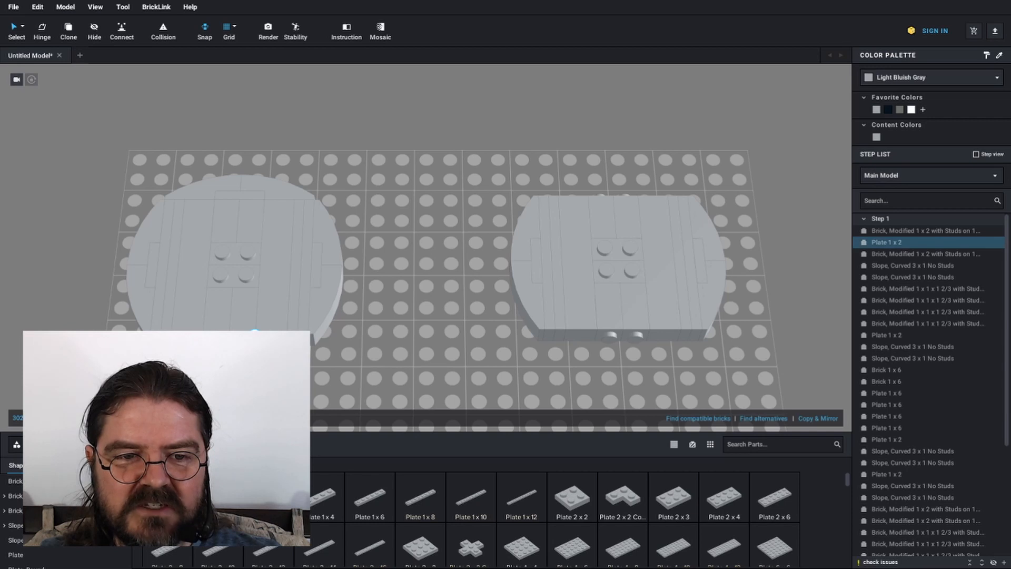
{"action": "left_click", "coordinate": [245, 199], "text": "ctrl"}
{"action": "key", "text": "ctrl+c"}
{"action": "key", "text": "ctrl+v"}
{"action": "left_click", "coordinate": [622, 339]}
Copy the four 3 x 1 curved slopes at the original's two ends and attach them to the ends of the new assembly.
{"action": "left_click", "coordinate": [272, 348]}
{"action": "left_click", "coordinate": [203, 348], "text": "ctrl"}
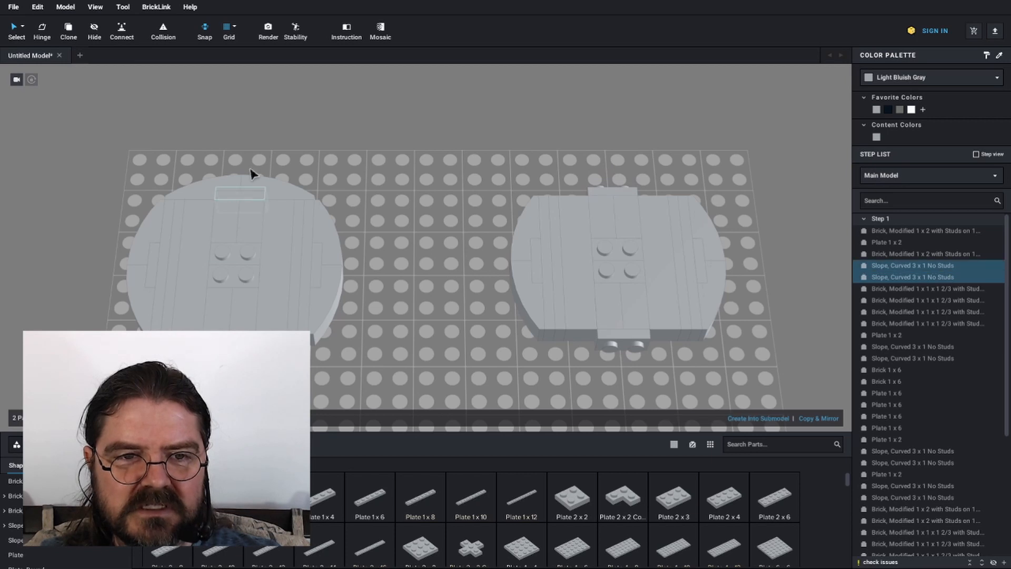
{"action": "left_click", "coordinate": [279, 190], "text": "ctrl"}
{"action": "left_click", "coordinate": [199, 188], "text": "ctrl"}
{"action": "key", "text": "ctrl+c"}
{"action": "key", "text": "ctrl+v"}
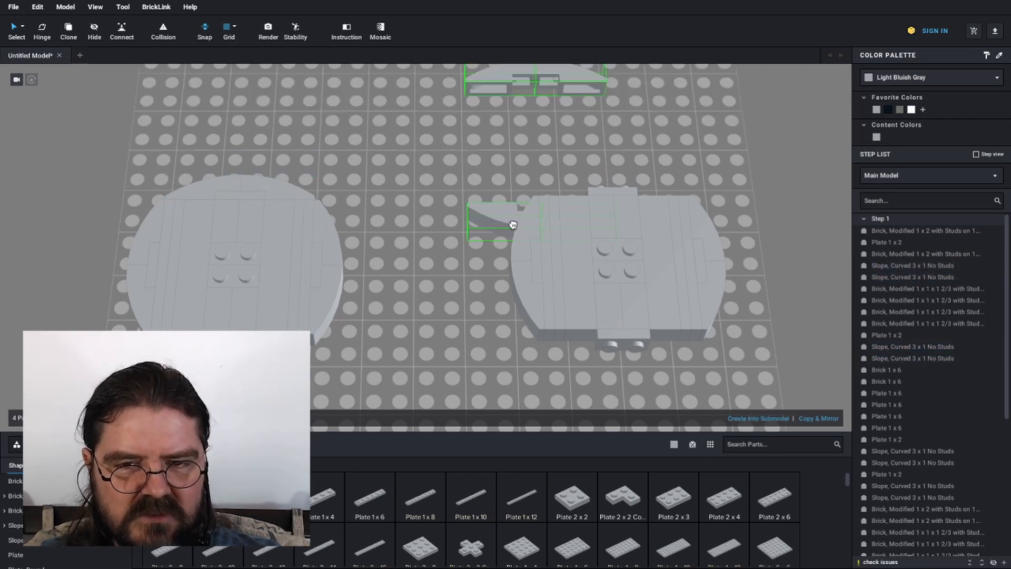
{"action": "left_click", "coordinate": [604, 343]}
Examine the underside of the copied round assembly, especially how far the central 1 x 2 bricks extend below its surface.
{"action": "right_click_drag", "start_coordinate": [606, 340], "coordinate": [506, 194]}
{"action": "scroll", "coordinate": [653, 219], "scroll_direction": "up", "scroll_amount": 4}
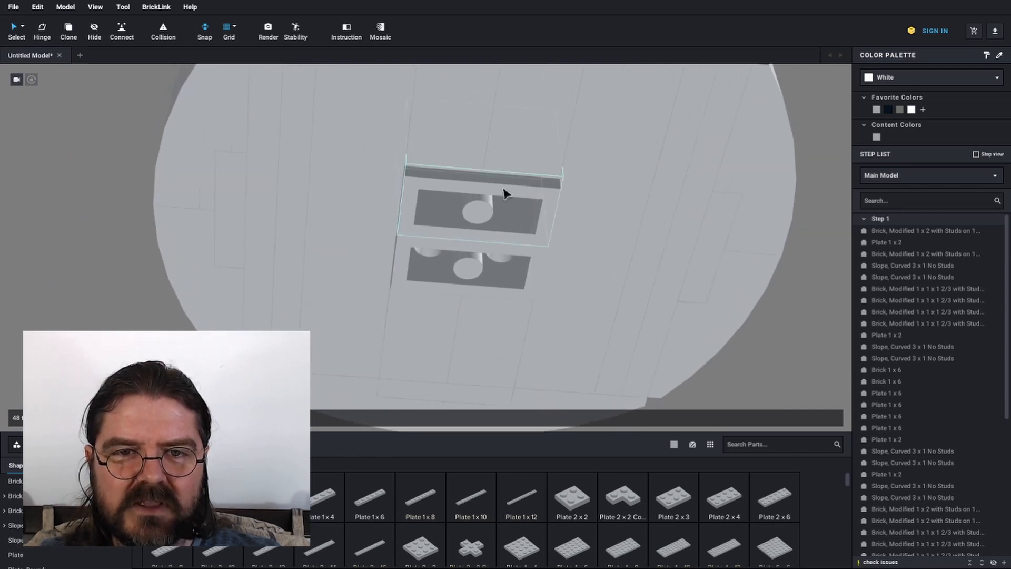
{"action": "right_click_drag", "start_coordinate": [531, 235], "coordinate": [510, 261]}
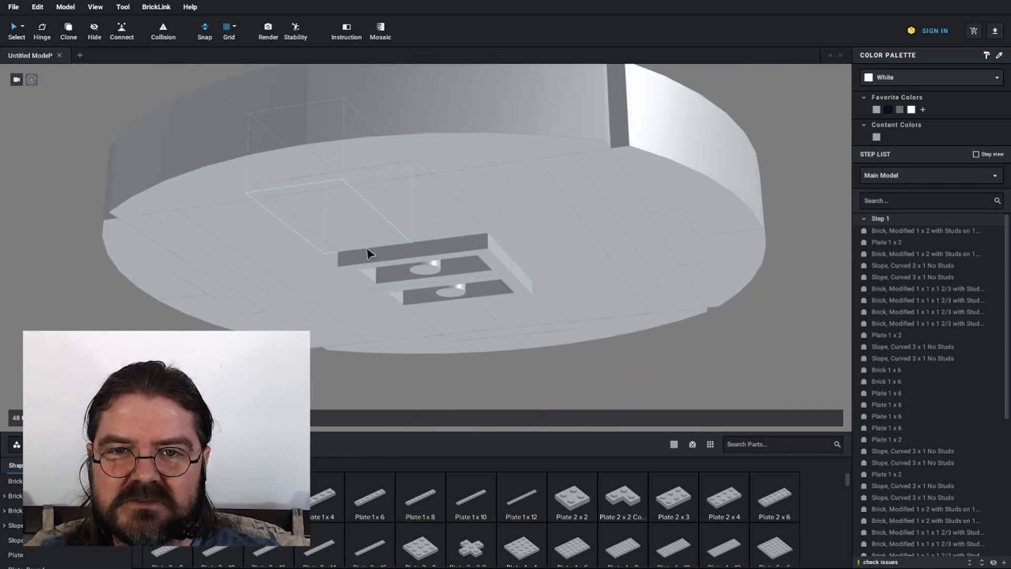
{"action": "scroll", "coordinate": [608, 251], "scroll_direction": "down", "scroll_amount": 1}
{"action": "right_click_drag", "start_coordinate": [578, 253], "coordinate": [578, 263]}
{"action": "scroll", "coordinate": [527, 233], "scroll_direction": "down", "scroll_amount": 5}
{"action": "scroll", "coordinate": [527, 233], "scroll_direction": "up", "scroll_amount": 4}
{"action": "right_click_drag", "start_coordinate": [696, 278], "coordinate": [697, 276]}
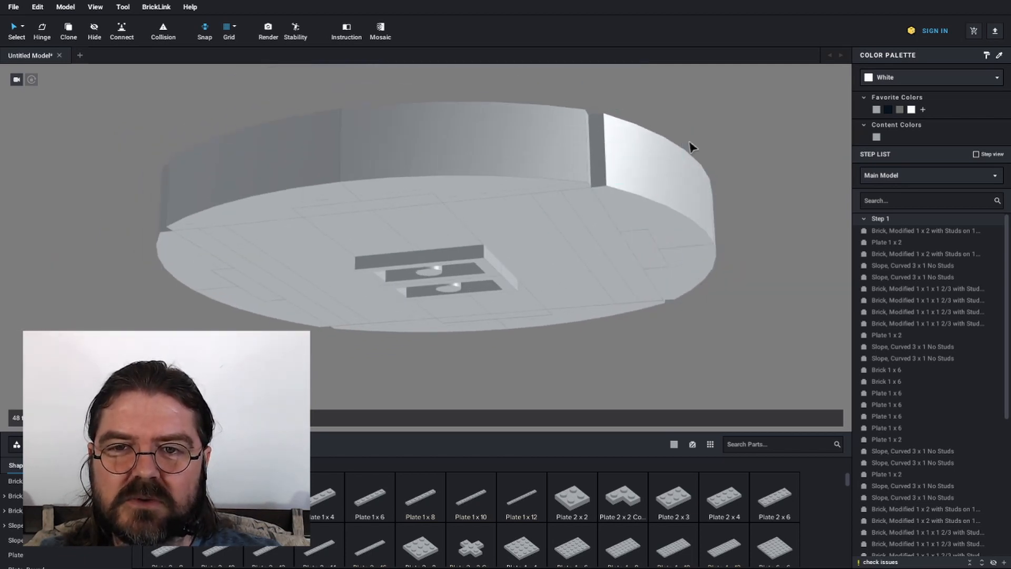
{"action": "scroll", "coordinate": [713, 156], "scroll_direction": "down", "scroll_amount": 2}
Move the two central 1 x 2 side-stud bricks out of the copied round assembly onto the baseplate.
{"action": "right_click_drag", "start_coordinate": [711, 151], "coordinate": [702, 227]}
{"action": "middle_click_drag", "start_coordinate": [672, 253], "coordinate": [669, 222]}
{"action": "scroll", "coordinate": [671, 229], "scroll_direction": "down", "scroll_amount": 2}
{"action": "right_click_drag", "start_coordinate": [658, 251], "coordinate": [616, 257]}
{"action": "left_click", "coordinate": [443, 228]}
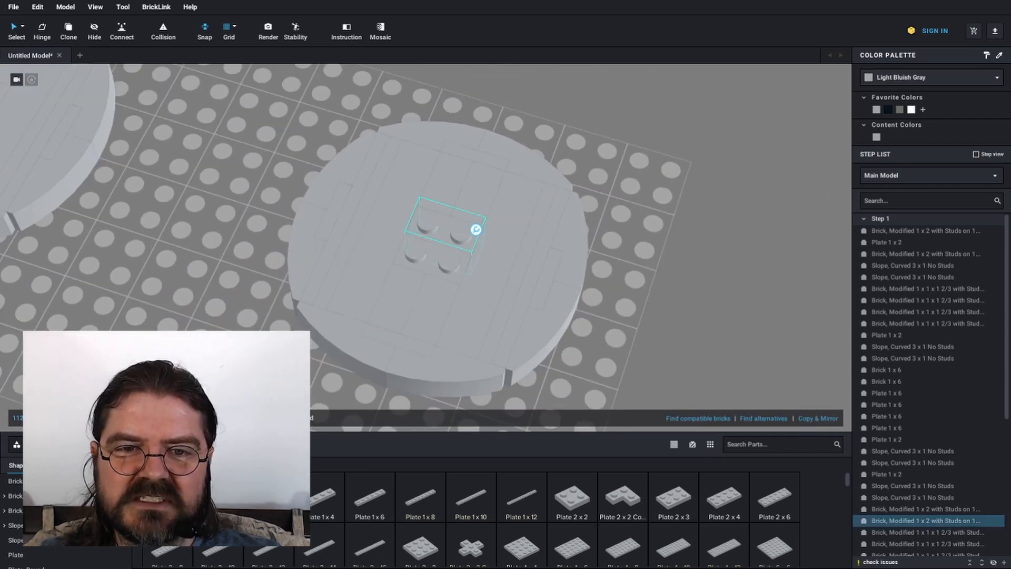
{"action": "left_click", "coordinate": [437, 270], "text": "ctrl"}
{"action": "left_click_drag", "start_coordinate": [438, 269], "coordinate": [712, 281]}
{"action": "right_click_drag", "start_coordinate": [718, 300], "coordinate": [687, 269]}
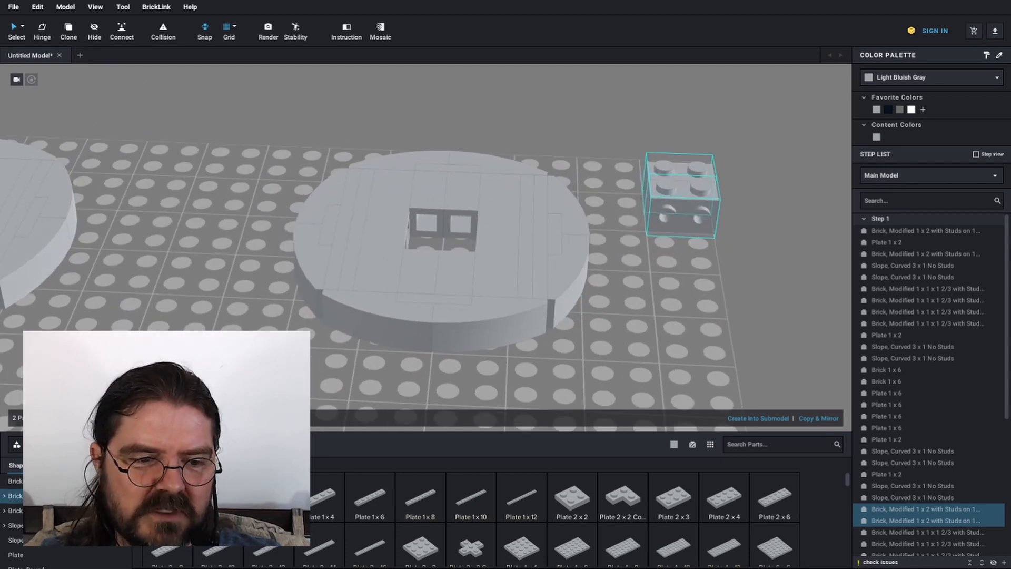
Try two Brick, Modified 1 x 2 x 1 2/3 side-stud bricks back to back in the central opening of the round assembly.
{"action": "left_click", "coordinate": [63, 511]}
{"action": "scroll", "coordinate": [726, 542], "scroll_direction": "down", "scroll_amount": 3}
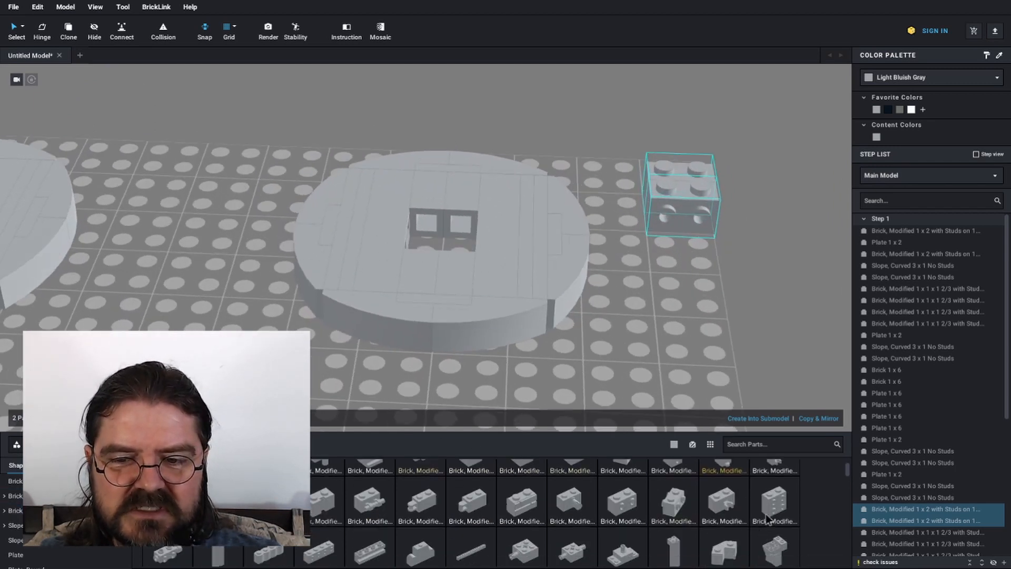
{"action": "left_click", "coordinate": [775, 503]}
{"action": "left_click", "coordinate": [456, 209]}
{"action": "right_click_drag", "start_coordinate": [456, 209], "coordinate": [433, 219]}
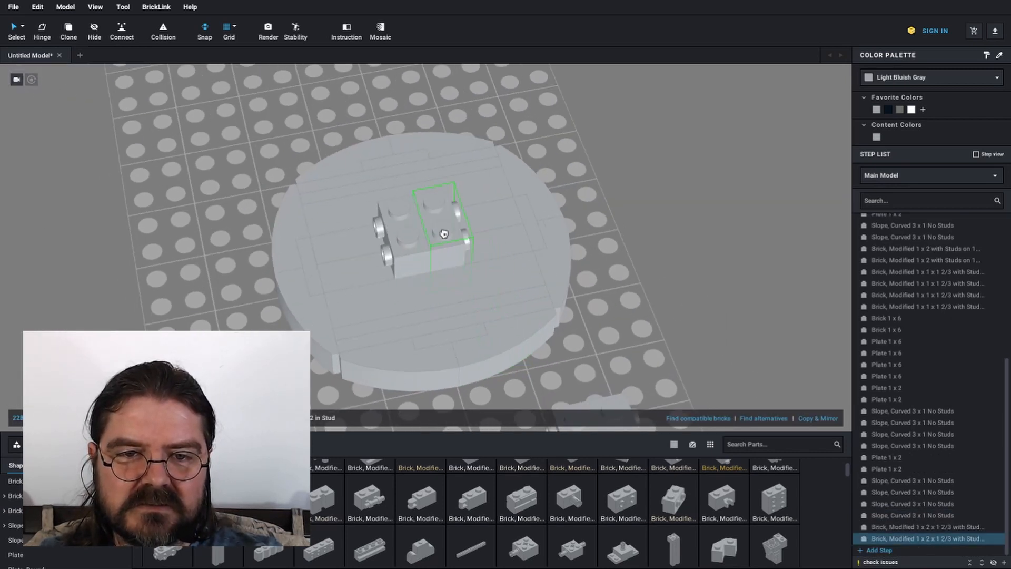
{"action": "left_click", "coordinate": [444, 234]}
{"action": "right_click_drag", "start_coordinate": [687, 288], "coordinate": [660, 333]}
{"action": "key", "text": "Escape"}
{"action": "scroll", "coordinate": [674, 305], "scroll_direction": "up", "scroll_amount": 3}
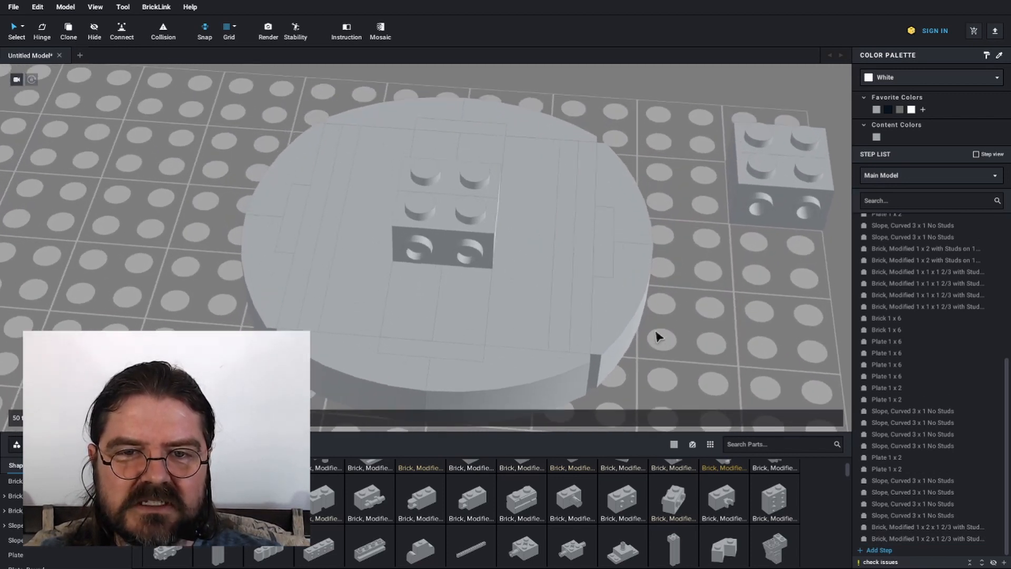
{"action": "left_click", "coordinate": [523, 260]}
{"action": "scroll", "coordinate": [657, 276], "scroll_direction": "down", "scroll_amount": 3}
{"action": "right_click_drag", "start_coordinate": [657, 276], "coordinate": [659, 300]}
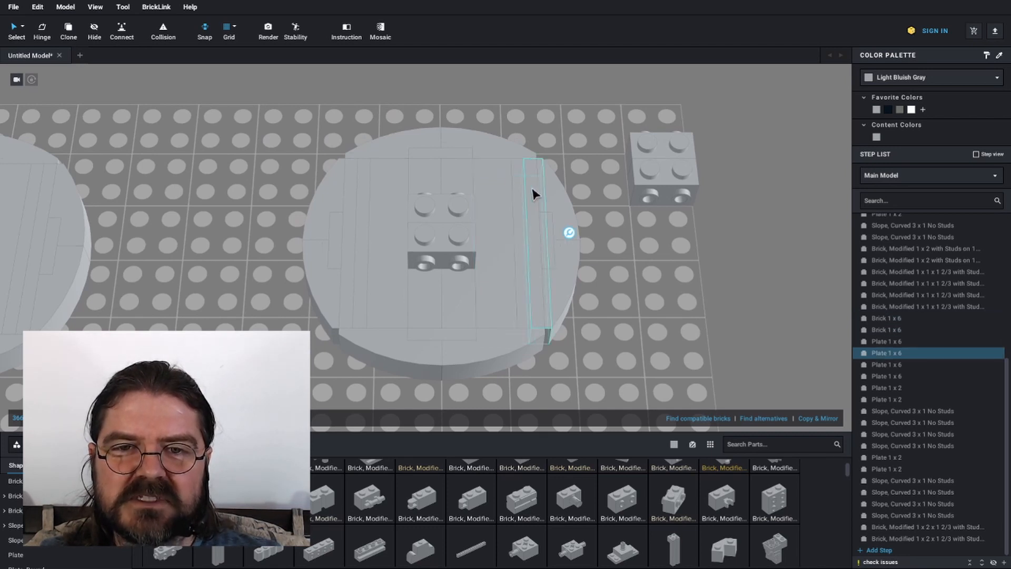
Take the two 1 x 2 x 1 2/3 bricks out of the opening and delete them with the two loose 1 x 2 side-stud bricks.
{"action": "left_click", "coordinate": [641, 306]}
{"action": "right_click_drag", "start_coordinate": [641, 330], "coordinate": [719, 336]}
{"action": "middle_click_drag", "start_coordinate": [689, 270], "coordinate": [709, 282]}
{"action": "scroll", "coordinate": [708, 283], "scroll_direction": "up", "scroll_amount": 1}
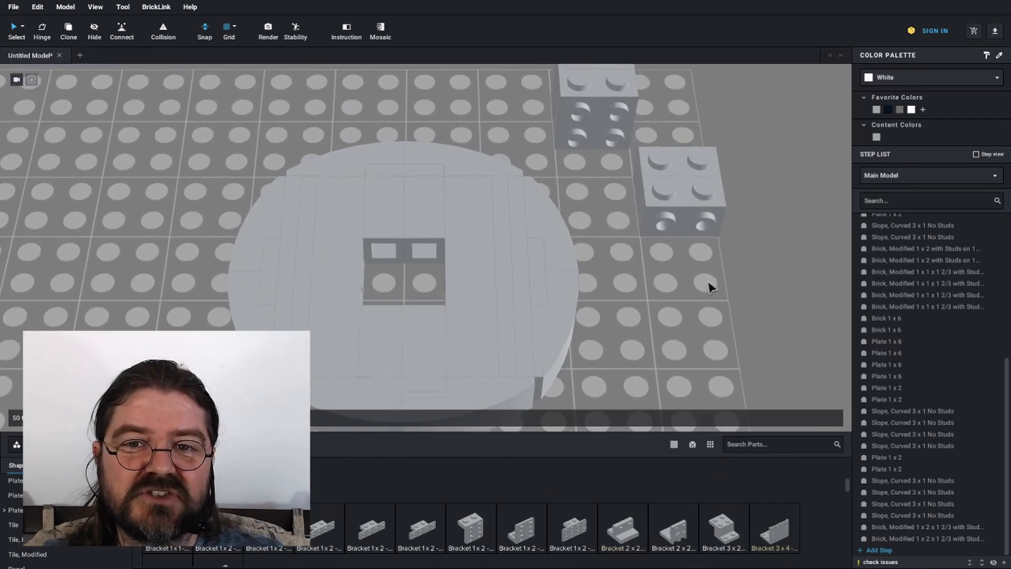
{"action": "scroll", "coordinate": [696, 118], "scroll_direction": "down", "scroll_amount": 3}
{"action": "left_click_drag", "start_coordinate": [658, 75], "coordinate": [564, 223]}
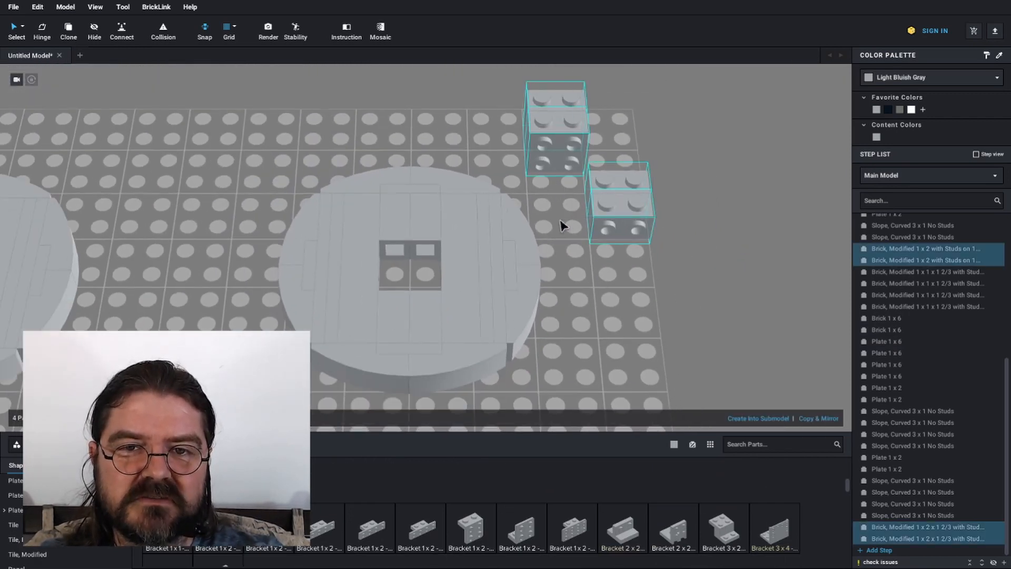
{"action": "key", "text": "Delete"}
Copy a 1 x 1 x 1 2/3 side-stud brick and rotate it to lie across one half of the central opening.
{"action": "scroll", "coordinate": [571, 235], "scroll_direction": "up", "scroll_amount": 3}
{"action": "left_click", "coordinate": [428, 227]}
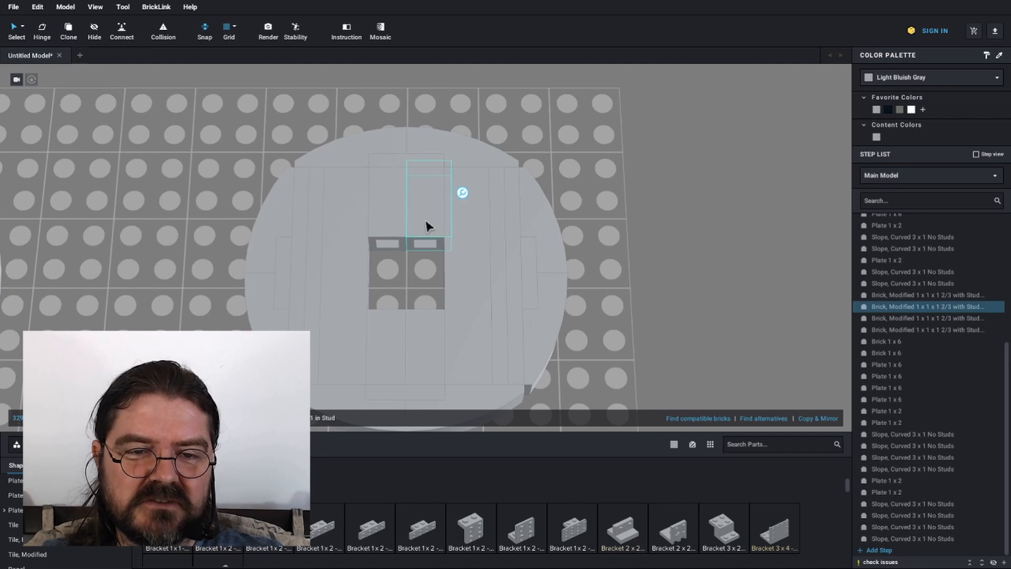
{"action": "left_click_drag", "start_coordinate": [428, 227], "coordinate": [412, 267]}
{"action": "key", "text": "Right"}
{"action": "key", "text": "Right"}
{"action": "key", "text": "Right"}
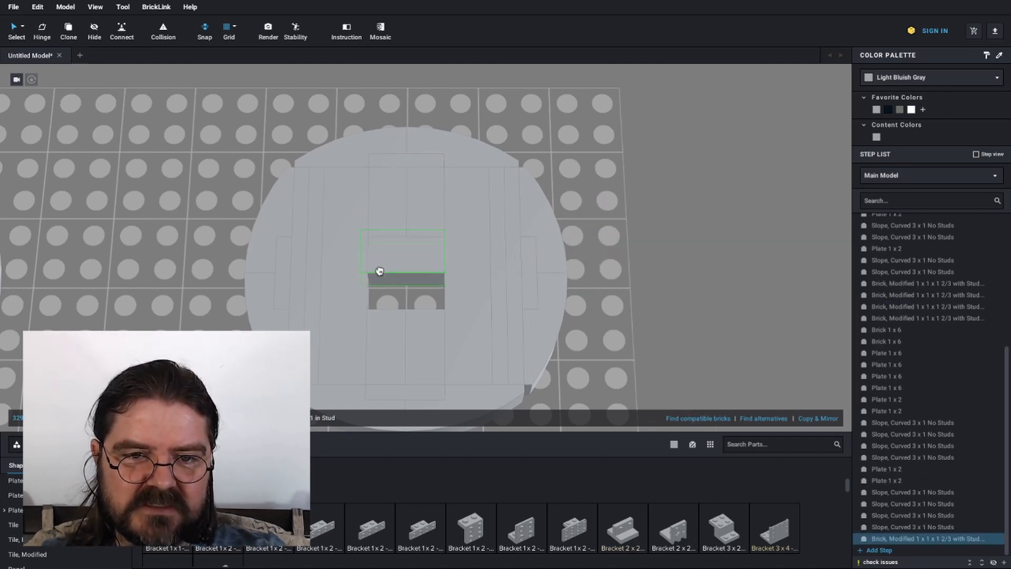
Add a second 1 x 1 x 1 2/3 brick rotated to face the opposite way, and set the pair beside the round assembly.
{"action": "key", "text": "ctrl+c"}
{"action": "key", "text": "ctrl+v"}
{"action": "key", "text": "Right"}
{"action": "key", "text": "Right"}
{"action": "left_click_drag", "start_coordinate": [653, 266], "coordinate": [772, 275]}
{"action": "left_click", "coordinate": [427, 258], "text": "ctrl"}
{"action": "left_click", "coordinate": [795, 283]}
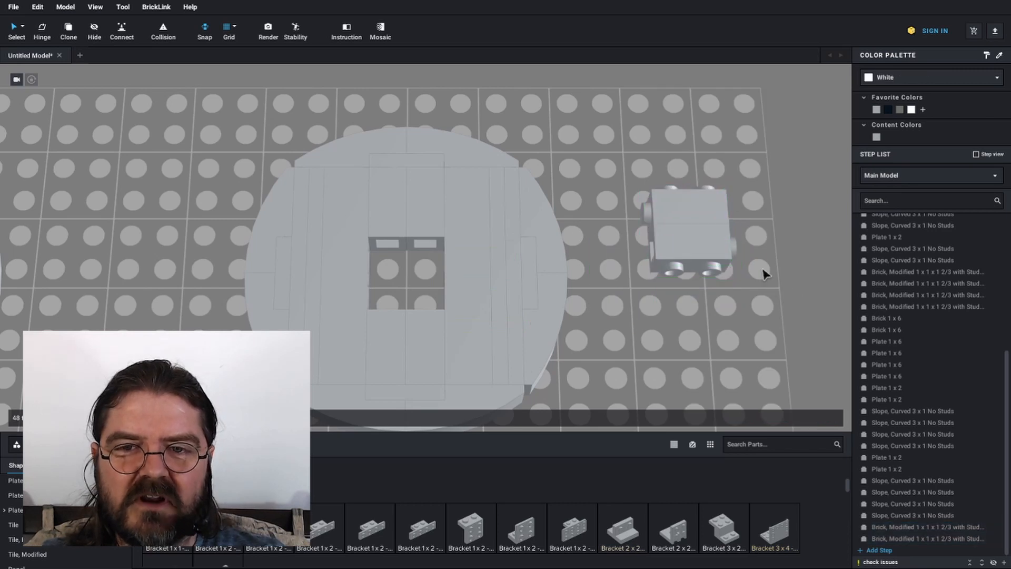
Move the pair of 1 x 1 x 1 2/3 bricks into the central opening of the round assembly and examine the flush surface.
{"action": "left_click_drag", "start_coordinate": [757, 189], "coordinate": [443, 293]}
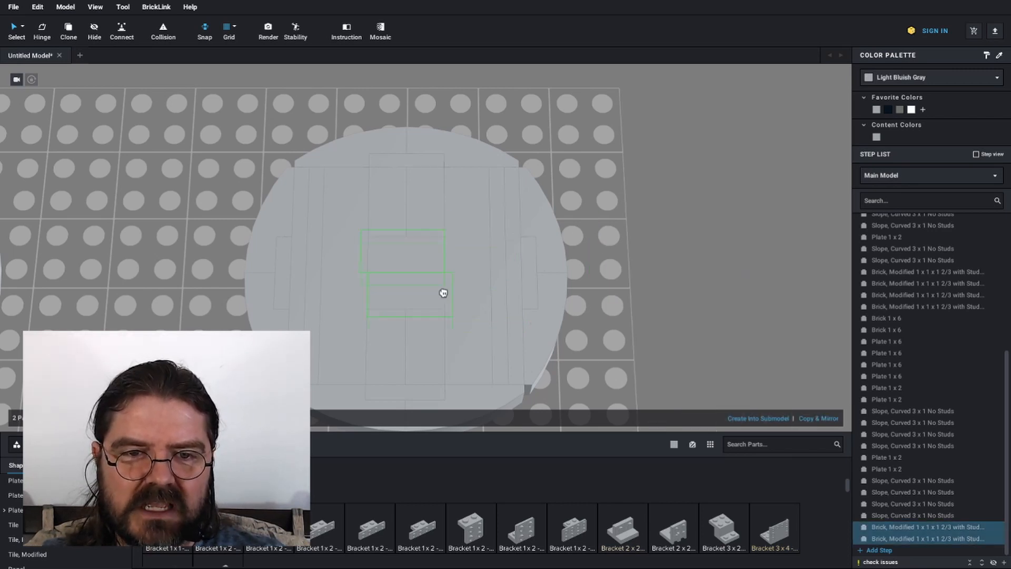
{"action": "left_click", "coordinate": [666, 271]}
{"action": "middle_click_drag", "start_coordinate": [661, 275], "coordinate": [681, 255]}
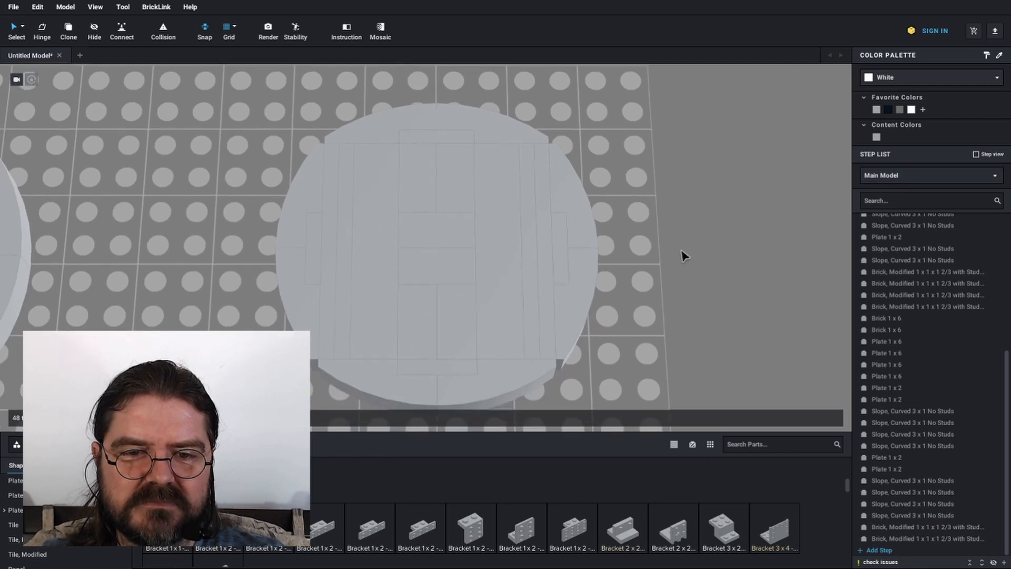
{"action": "right_click_drag", "start_coordinate": [694, 270], "coordinate": [695, 267]}
{"action": "mouse_move", "coordinate": [335, 333]}
{"action": "right_mouse_down"}
{"action": "mouse_move", "coordinate": [358, 312]}
{"action": "mouse_move", "coordinate": [348, 284]}
{"action": "mouse_move", "coordinate": [308, 301]}
{"action": "mouse_move", "coordinate": [329, 324]}
{"action": "mouse_move", "coordinate": [345, 318]}
{"action": "right_mouse_up"}
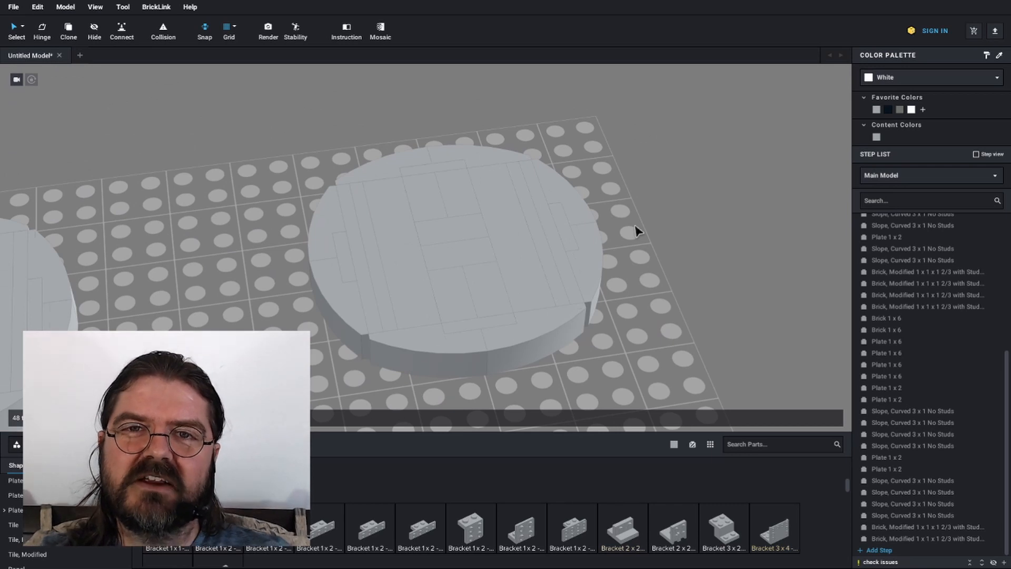